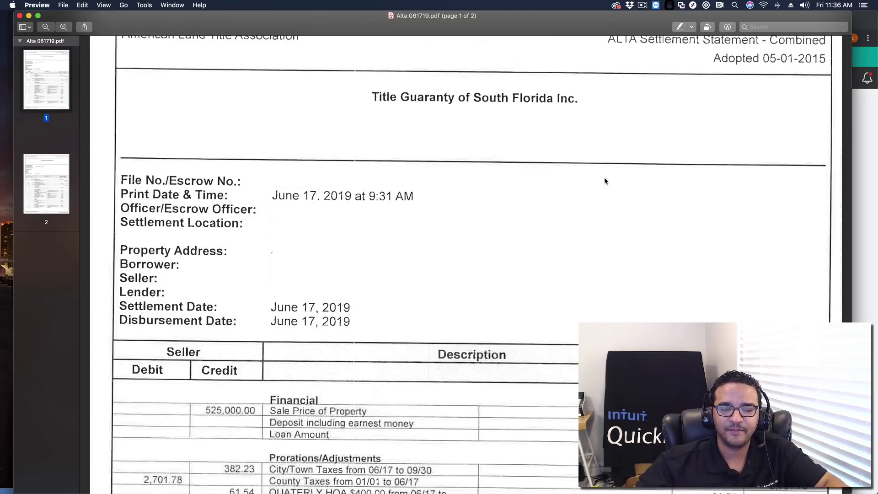
- Examine the first page's settlement details and the Debit and Credit columns under Borrower/Buyer in the ALTA settlement statement
scroll(539, 221, down, 3)
scroll(538, 227, down, 3)
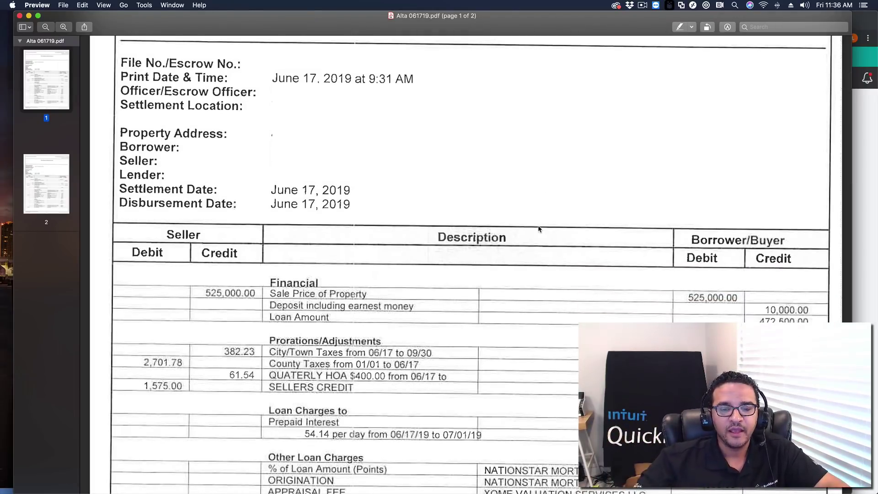
scroll(539, 229, down, 2)
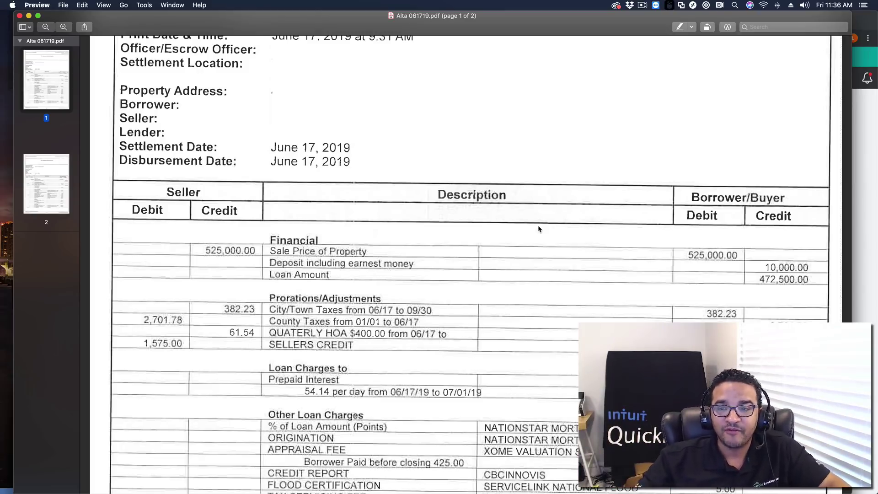
scroll(714, 225, down, 5)
scroll(713, 225, up, 6)
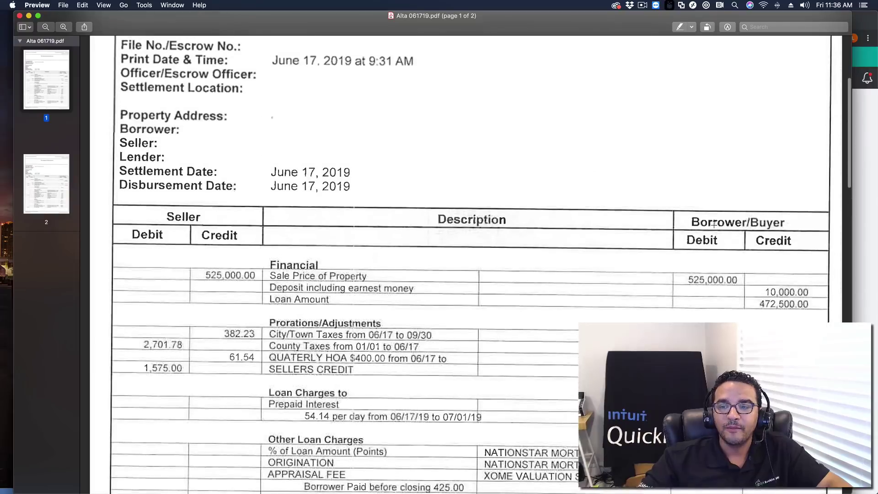
key(grave)
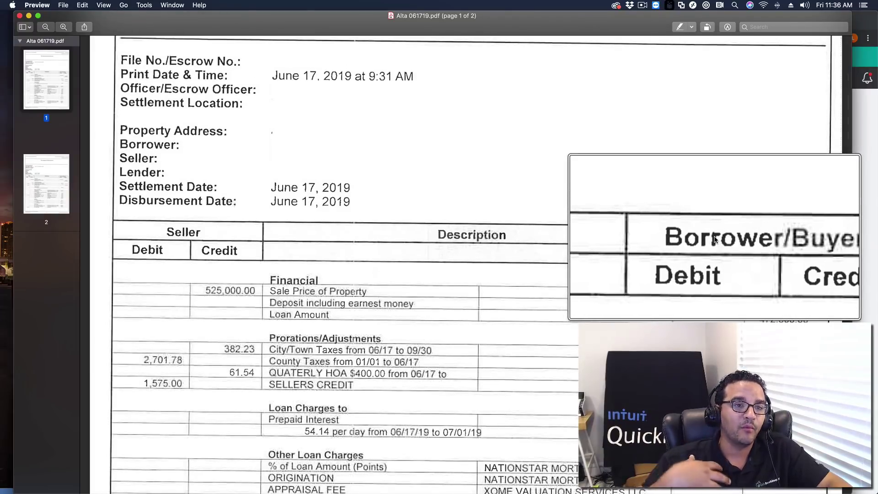
scroll(715, 239, down, 5)
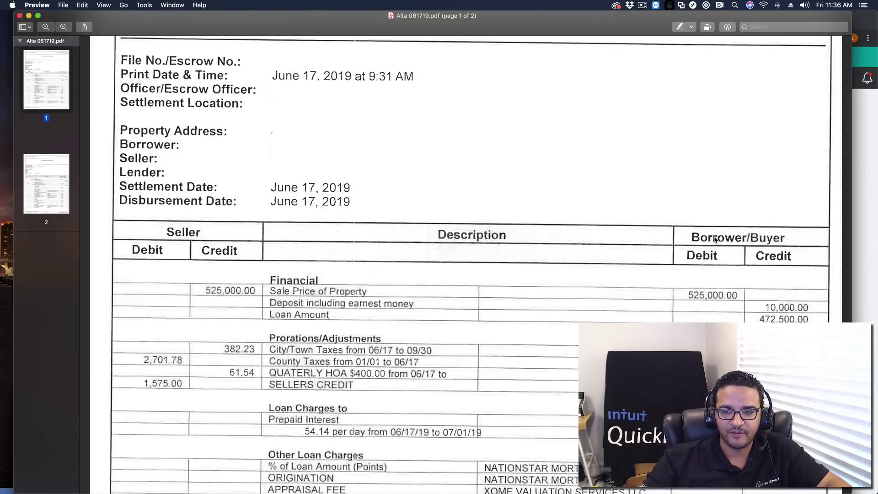
scroll(728, 276, up, 2)
scroll(729, 276, down, 3)
scroll(732, 250, up, 4)
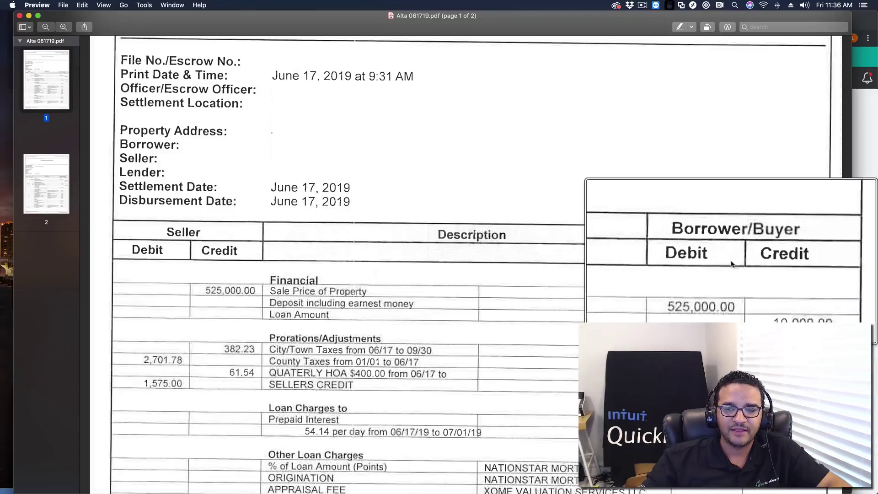
scroll(732, 248, down, 5)
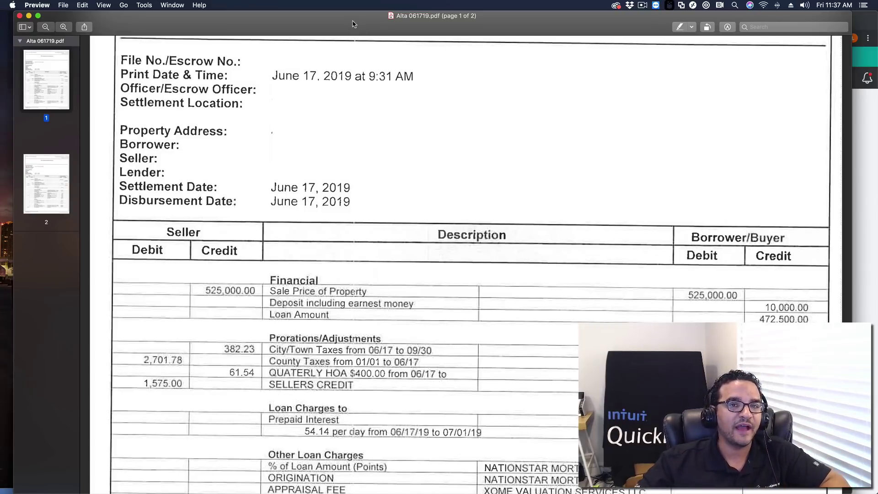
drag(354, 24, 341, 26)
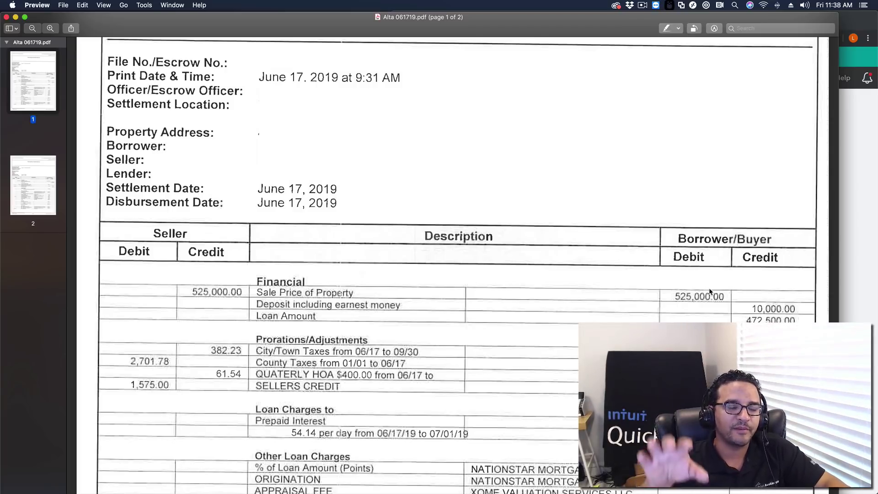
- Examine the buyer's sale price, earnest money deposit and loan amount in the Financial section, magnifying the figures
scroll(706, 291, down, 3)
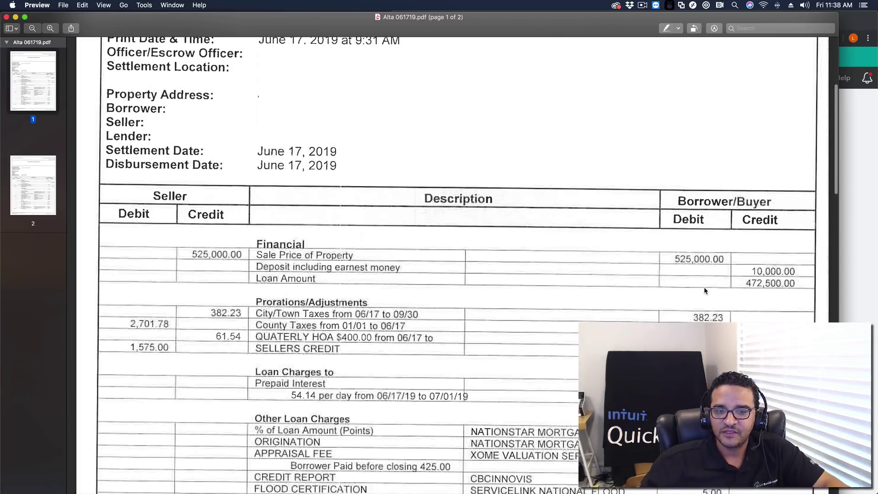
scroll(706, 291, down, 2)
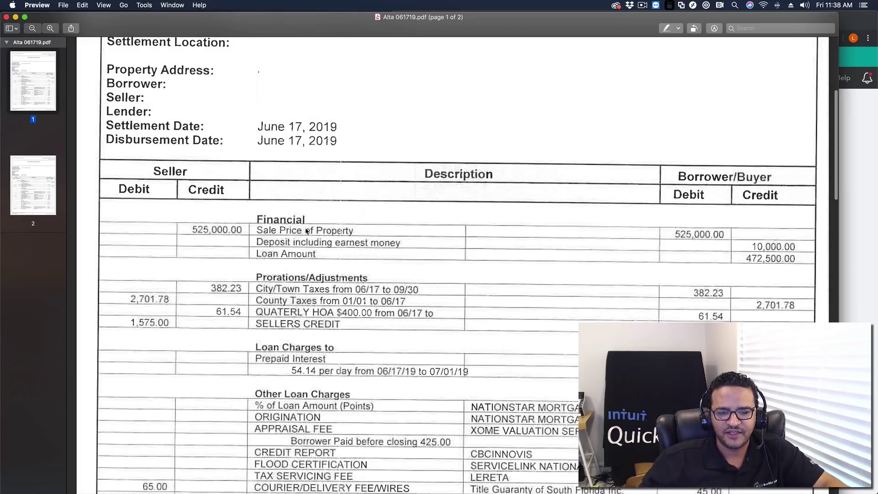
key(grave)
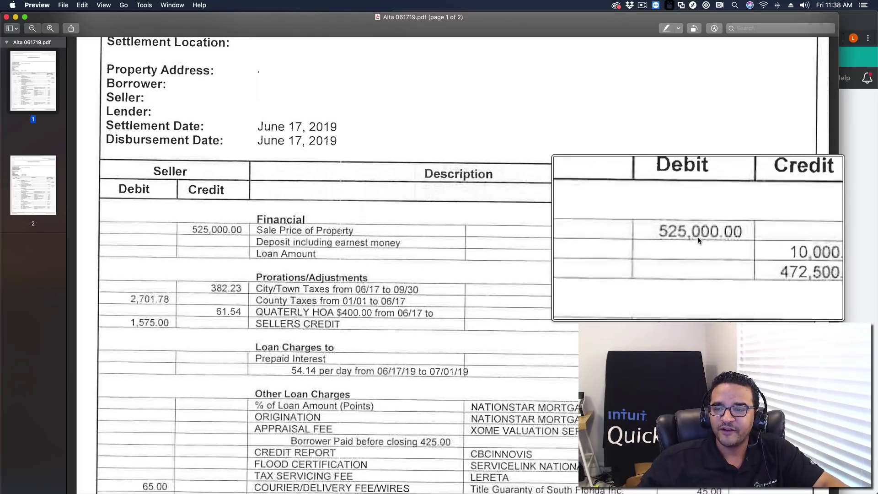
key(grave)
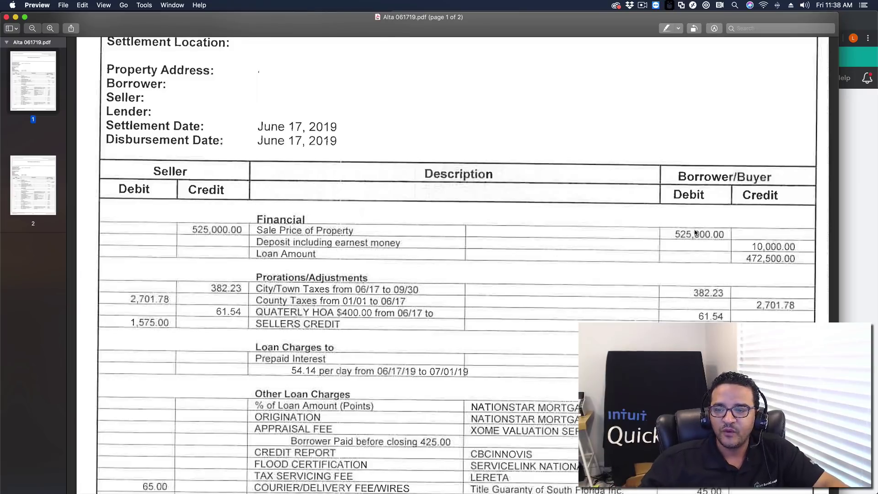
key(grave)
key(grave)
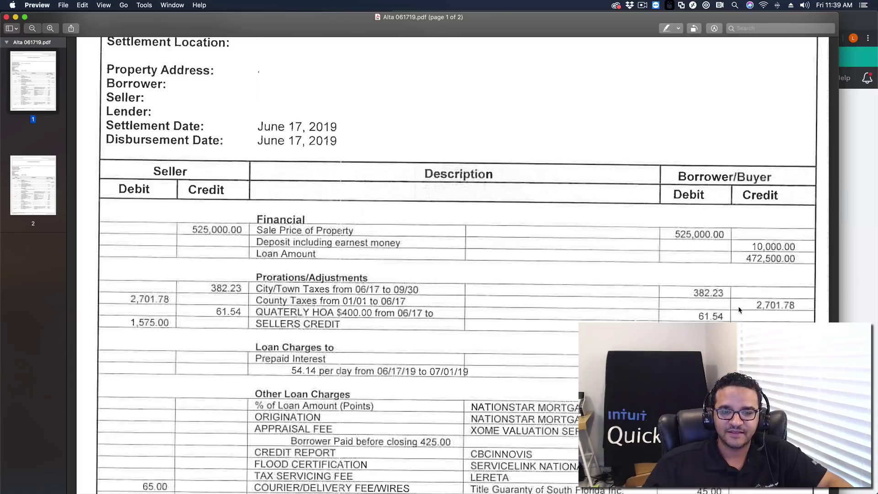
- Examine the buyer's tax and HOA prorations, the seller's credit and the prepaid interest charge up close
scroll(717, 310, down, 2)
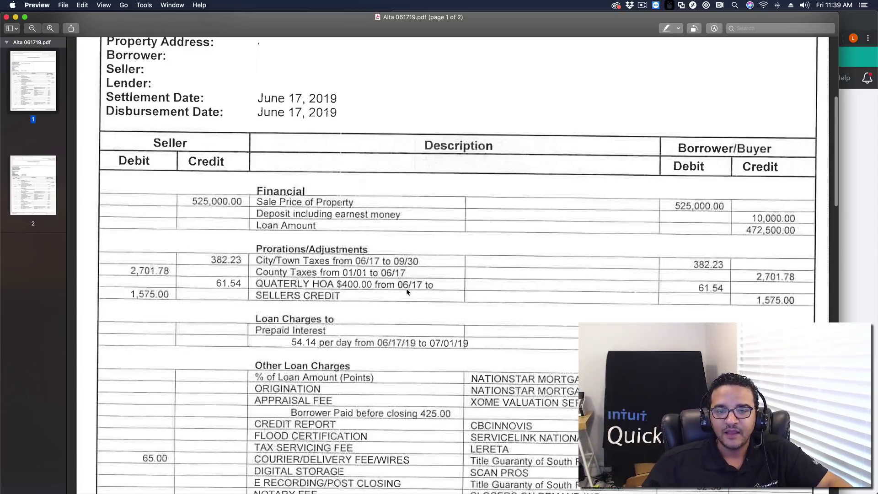
scroll(755, 294, down, 1)
key(grave)
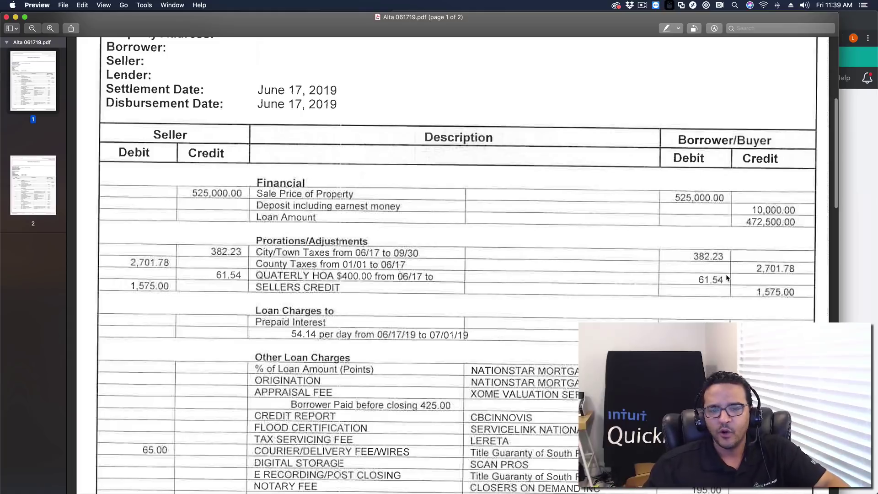
scroll(722, 284, down, 3)
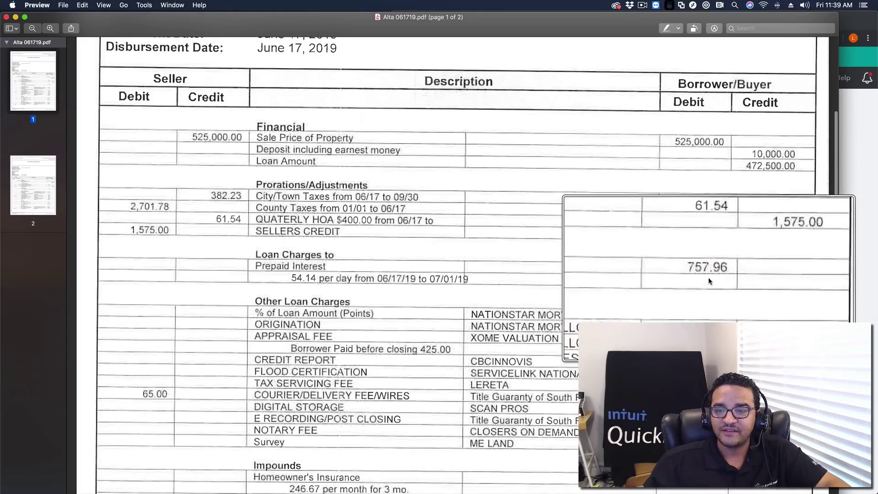
scroll(704, 277, down, 3)
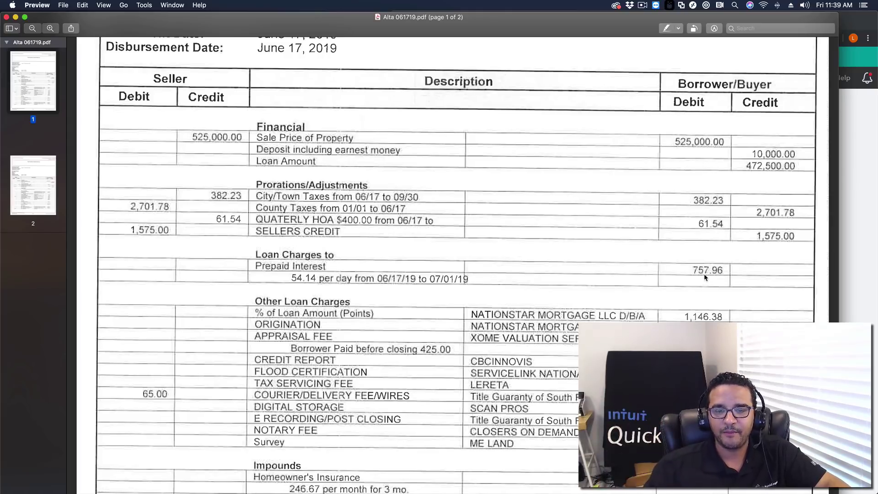
- Review the Other Loan Charges section, including the points, origination, appraisal and credit report fees
scroll(739, 303, down, 2)
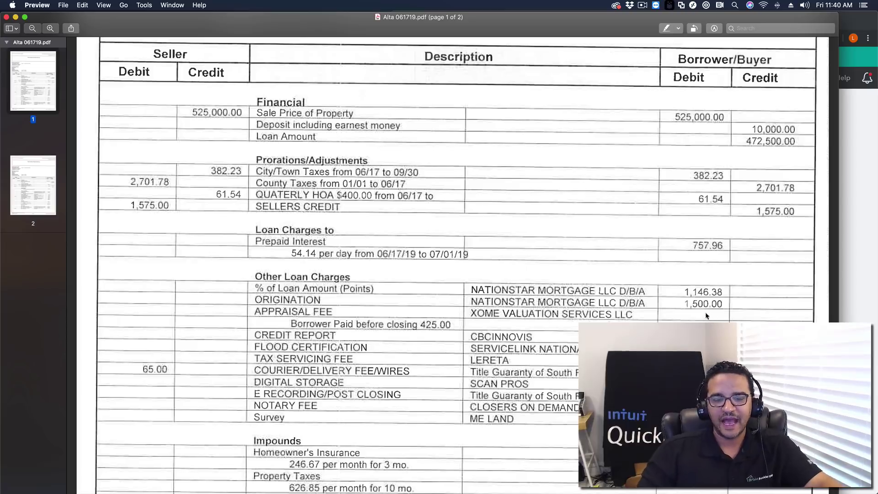
scroll(706, 315, down, 1)
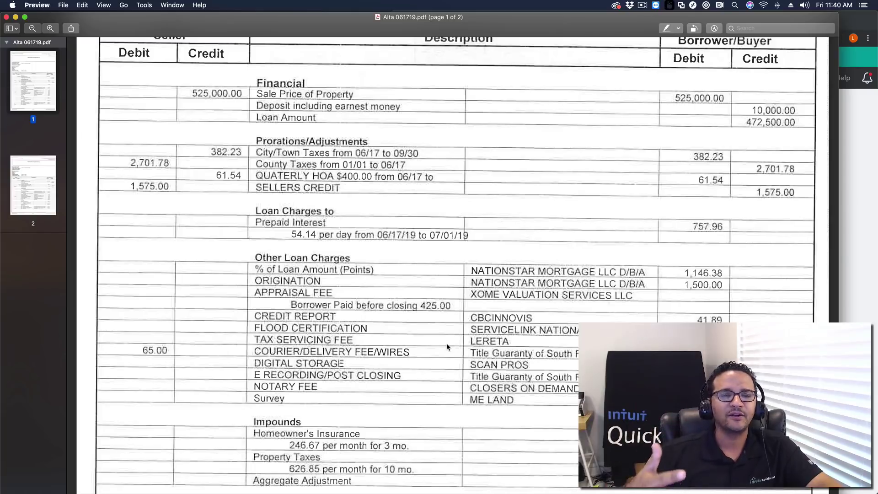
scroll(457, 265, down, 2)
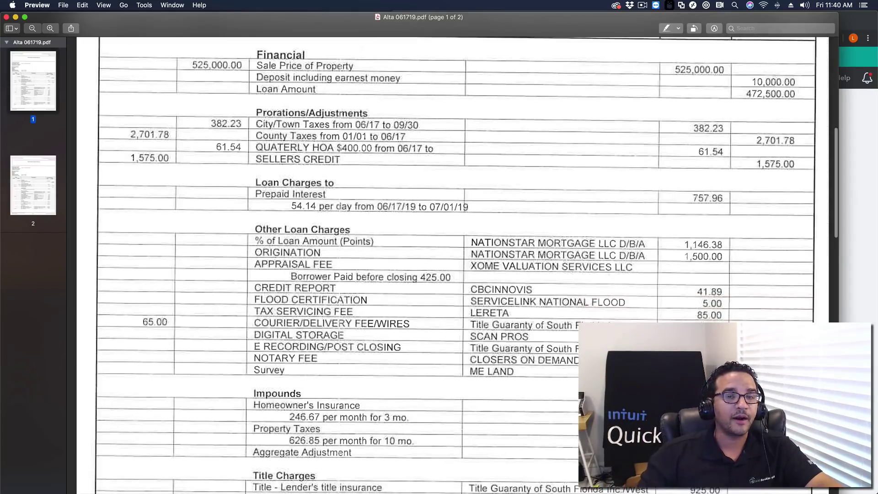
- Examine the Impounds section for homeowner's insurance and property taxes with magnification, and view the Title Charges below it
scroll(285, 336, down, 3)
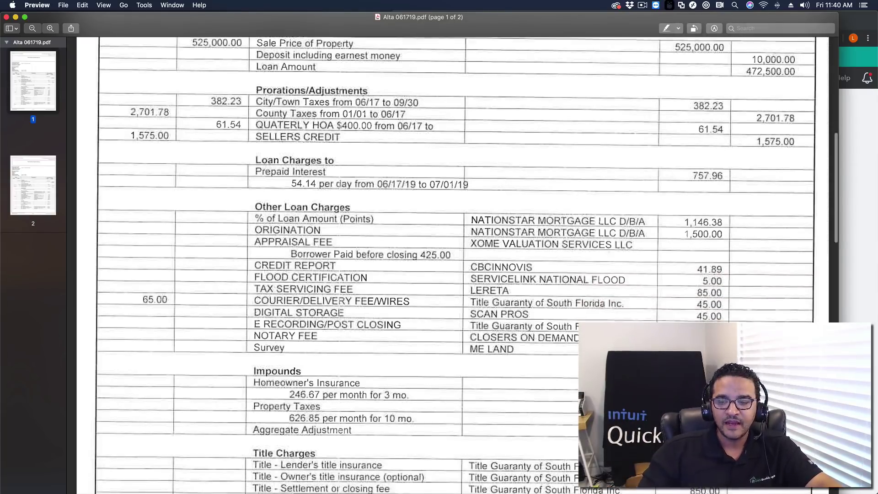
key(grave)
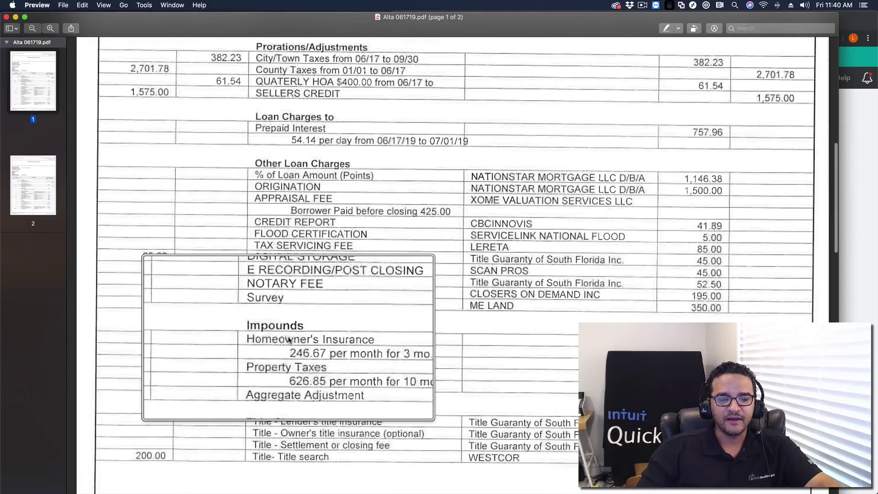
key(grave)
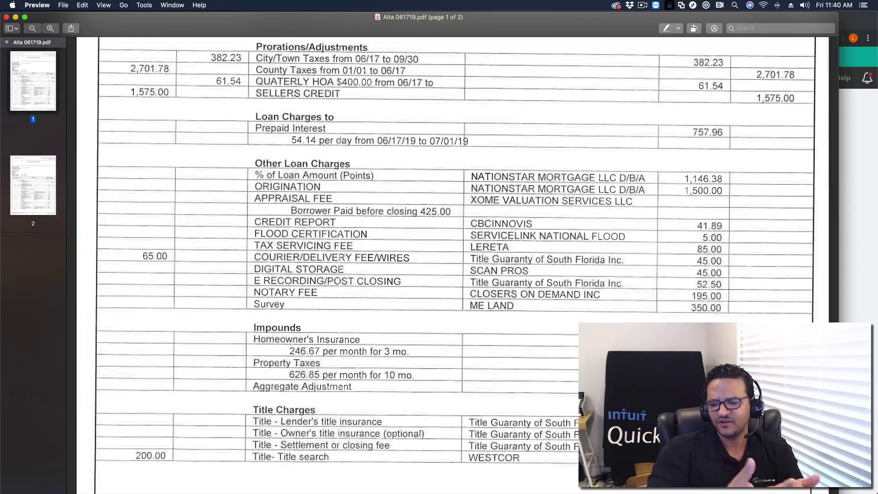
scroll(296, 354, down, 3)
key(grave)
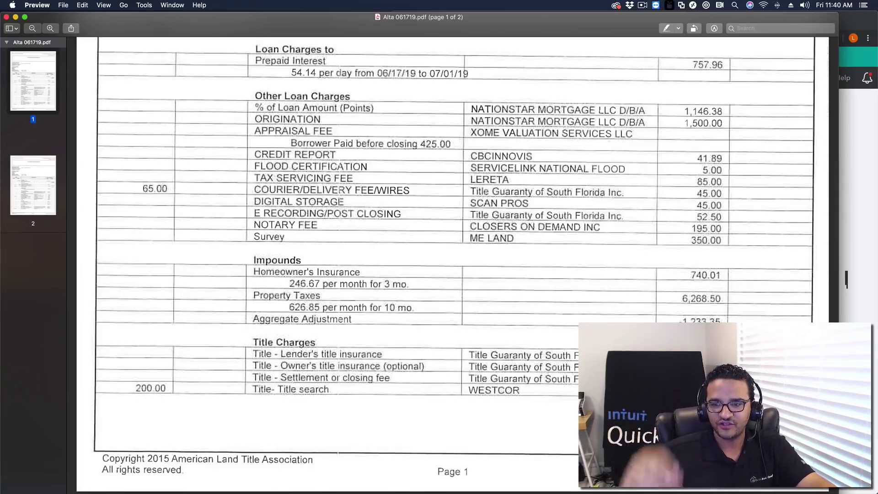
- Switch to the Alta2.pdf continuation page and examine the buyer's Government Recording and Transfer Charges up close
scroll(452, 265, down, 15)
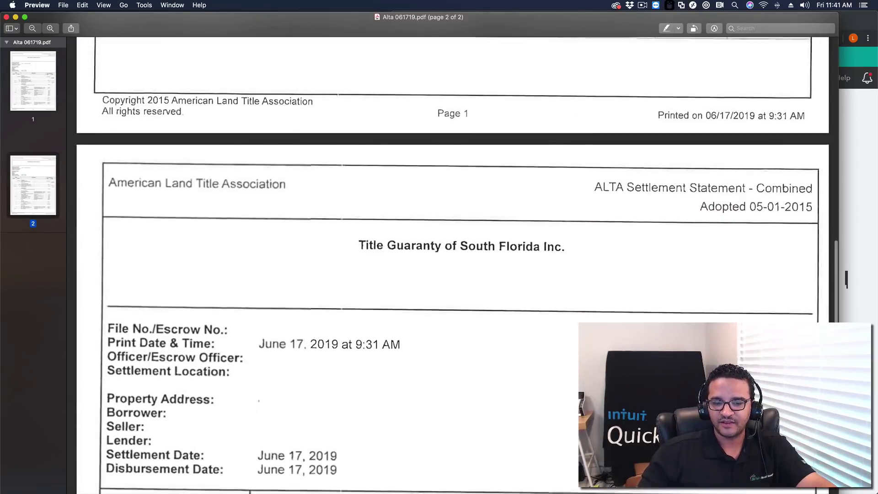
scroll(517, 251, down, 15)
key(super+grave)
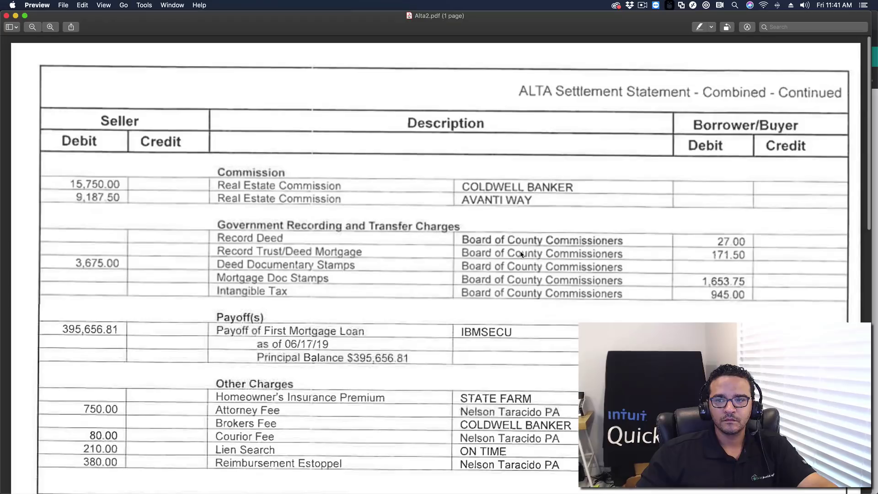
scroll(649, 197, down, 2)
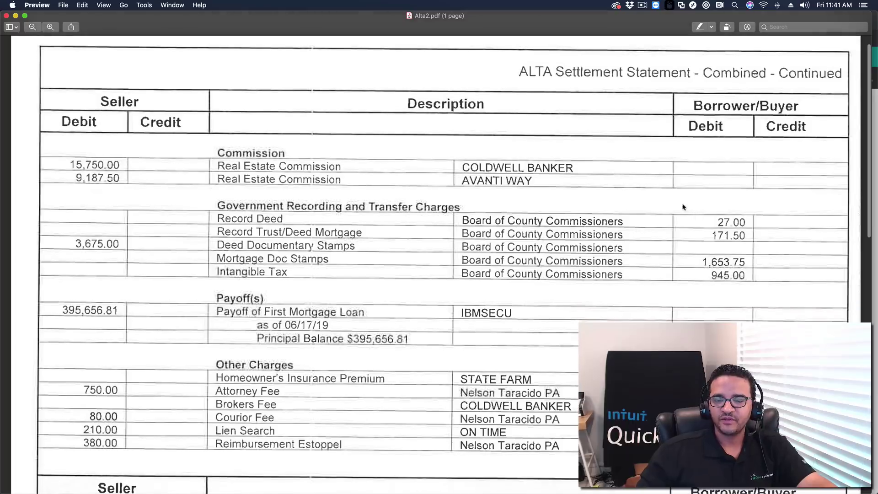
scroll(702, 216, down, 1)
key(grave)
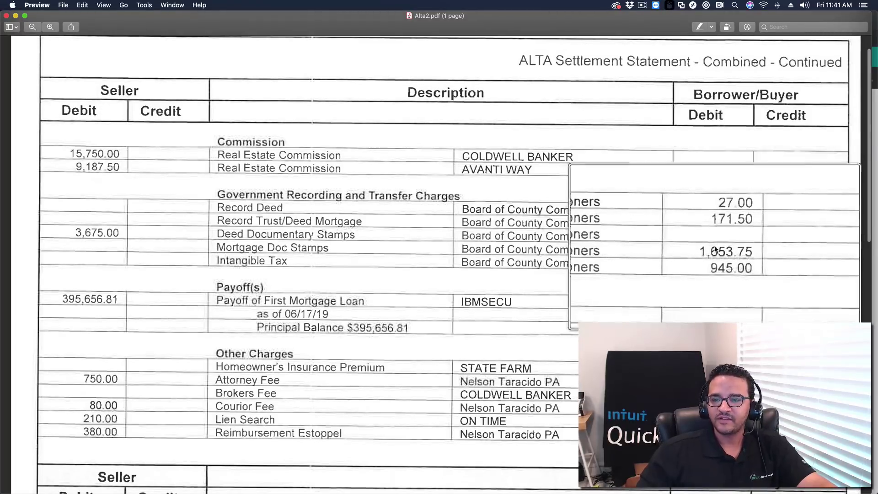
key(grave)
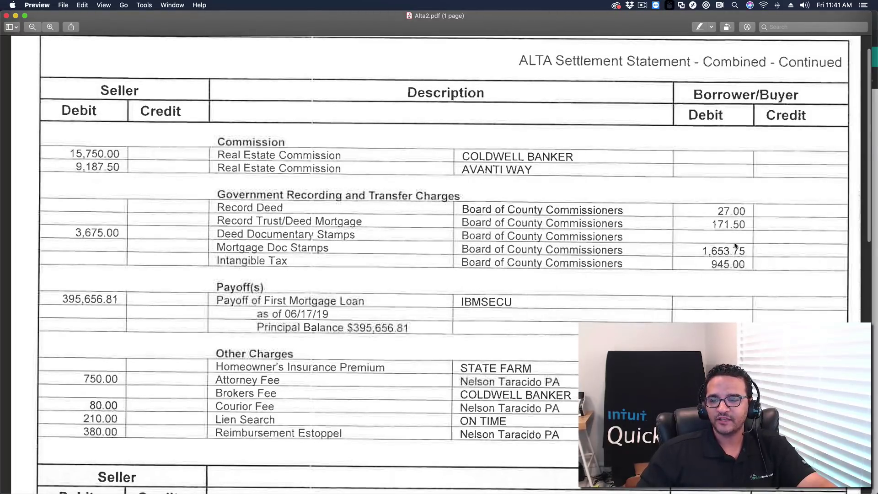
key(grave)
key(grave)
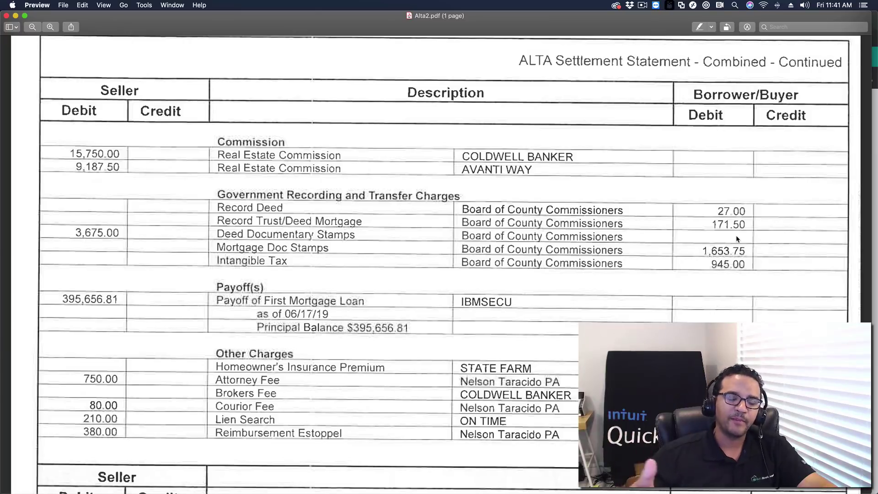
- Examine the Other Charges section, magnifying the payees and the buyer's amount for the homeowner's insurance premium
scroll(734, 233, down, 5)
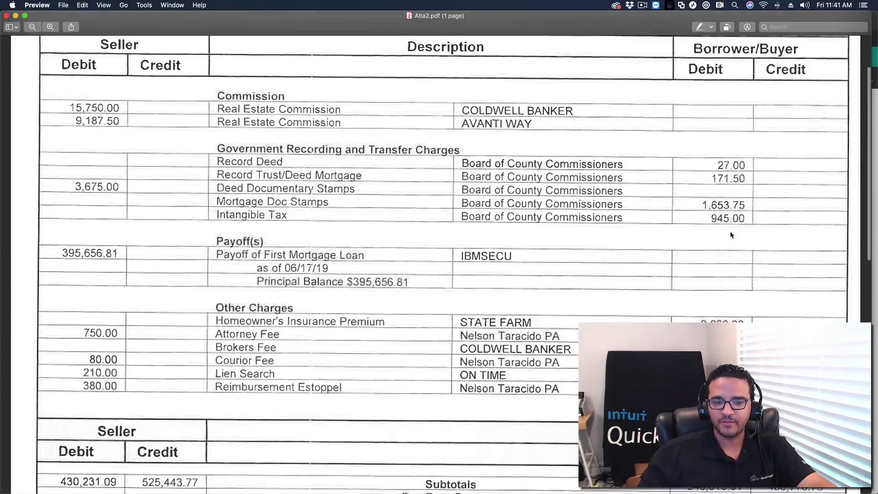
key(grave)
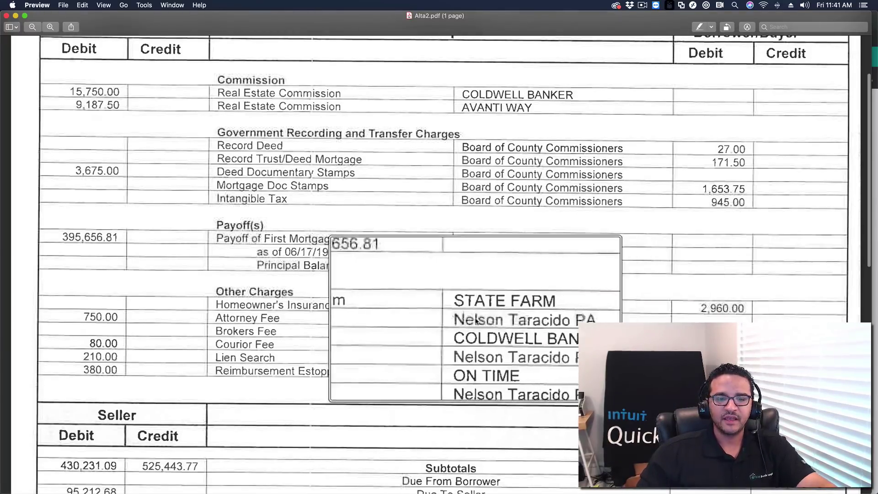
key(grave)
key(grave)
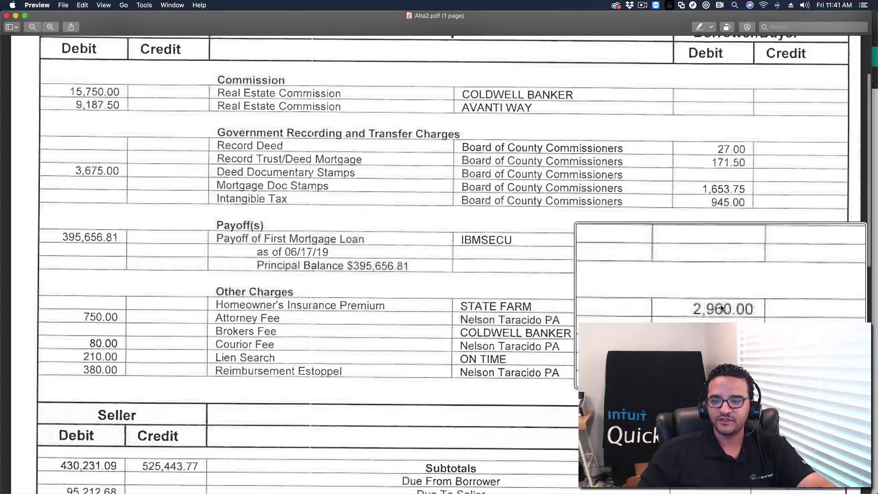
key(grave)
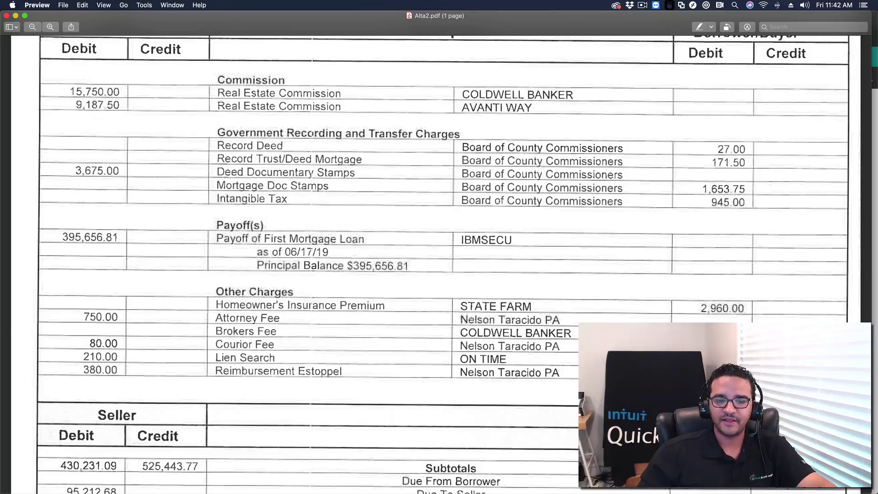
key(grave)
key(grave)
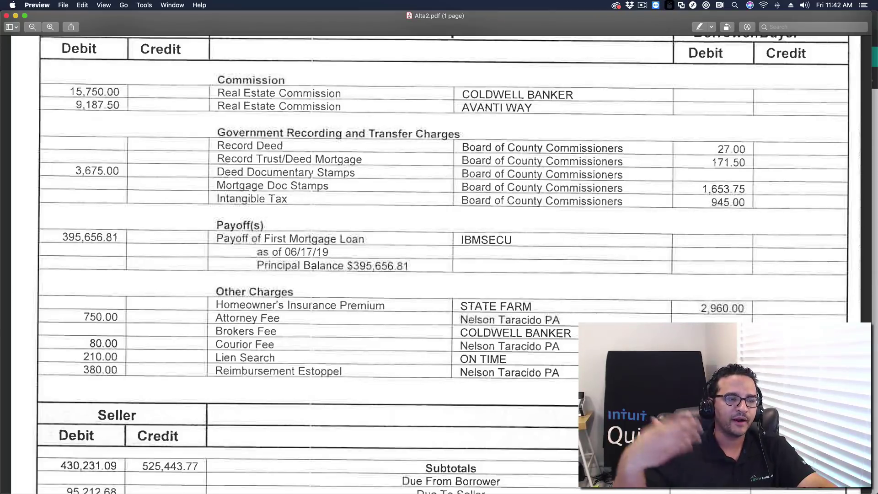
- Examine the subtotals, amounts due and totals at the end of the Alta2.pdf page with magnification
scroll(439, 260, down, 5)
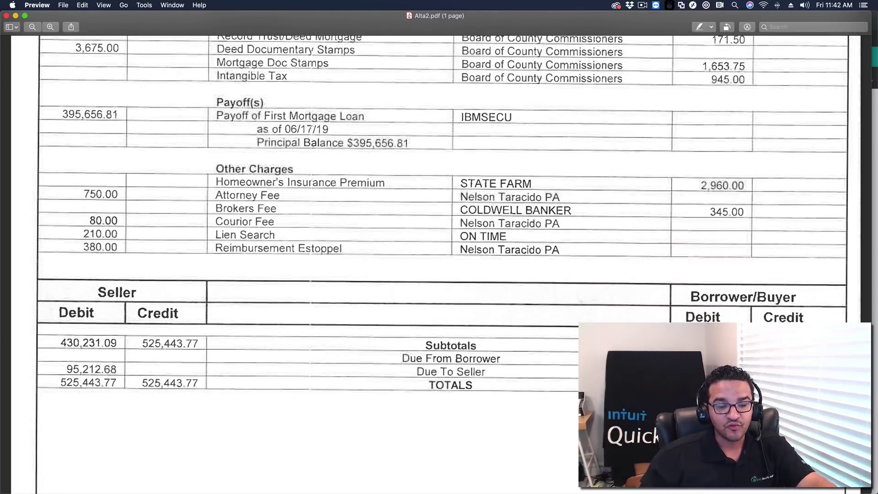
key(grave)
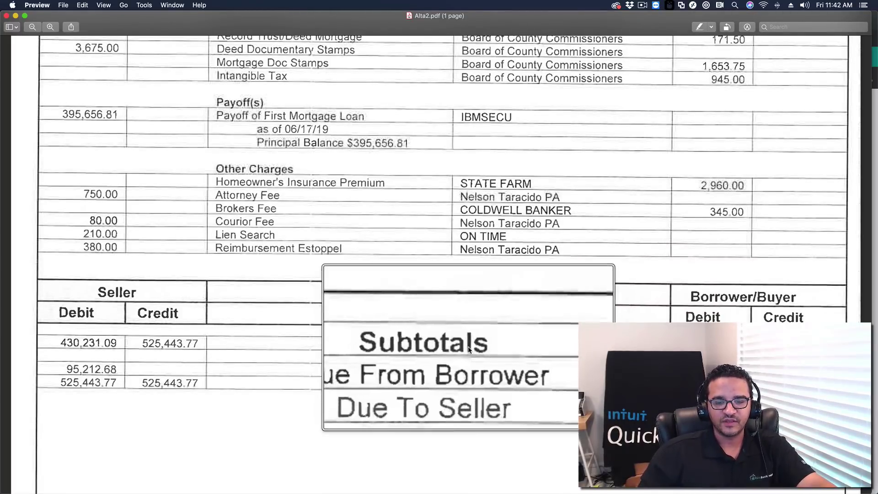
key(grave)
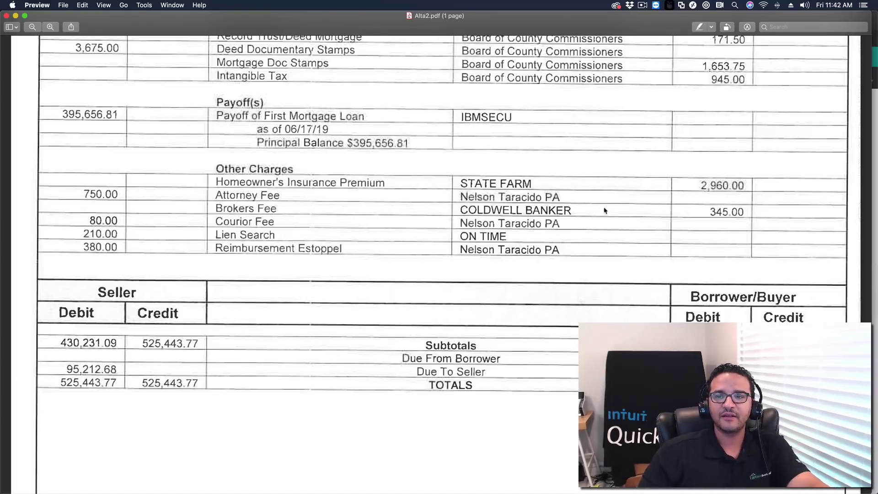
scroll(599, 203, up, 2)
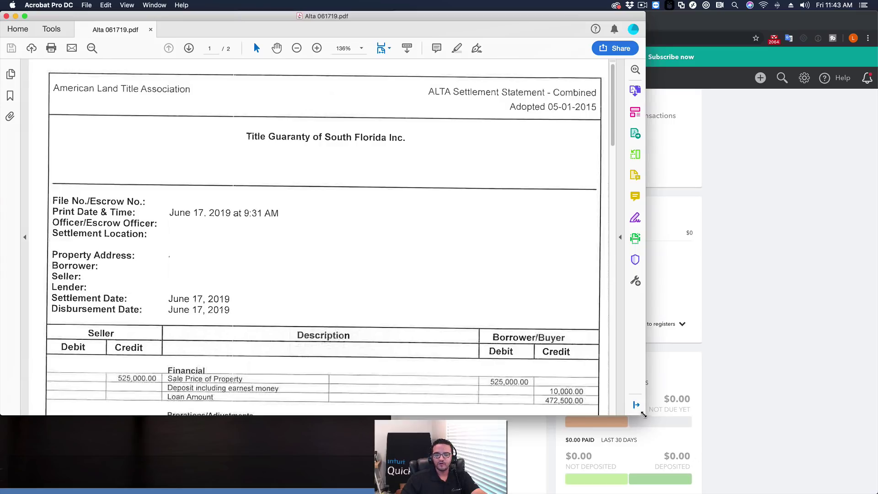
- Resize the Alta 061719.pdf window to a tall, narrow shape beside QuickBooks and switch to the QuickBooks browser window
drag(645, 414, 393, 477)
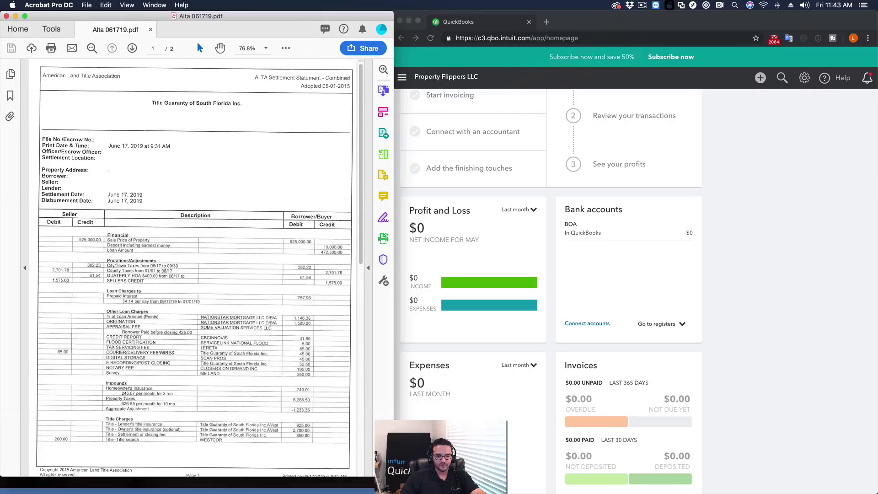
drag(393, 477, 402, 492)
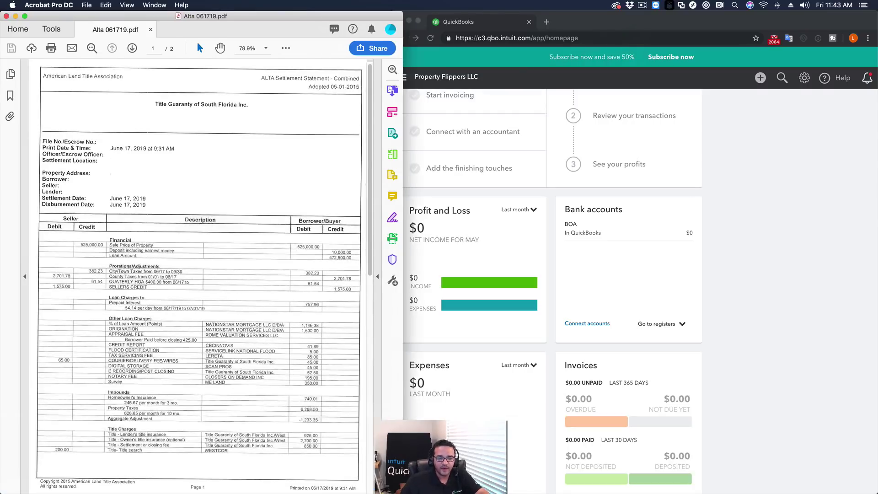
click(816, 168)
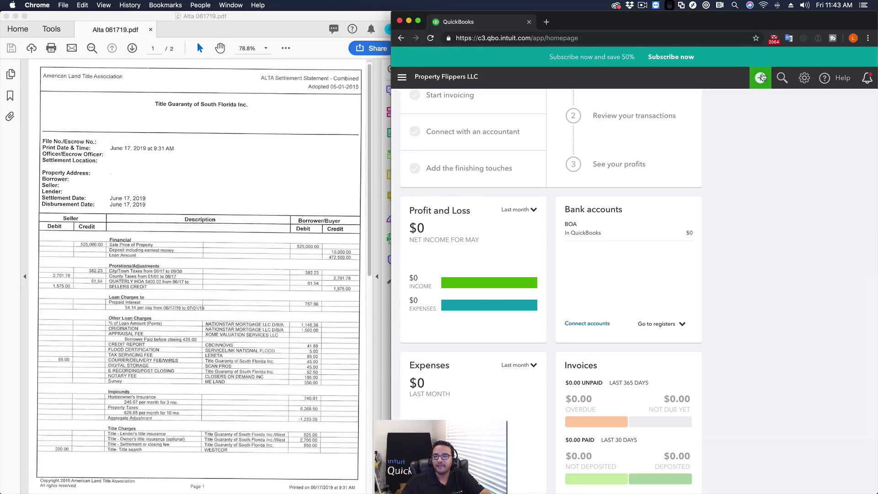
- Create a new check and set its payee to the vendor Title Company
click(761, 78)
click(529, 154)
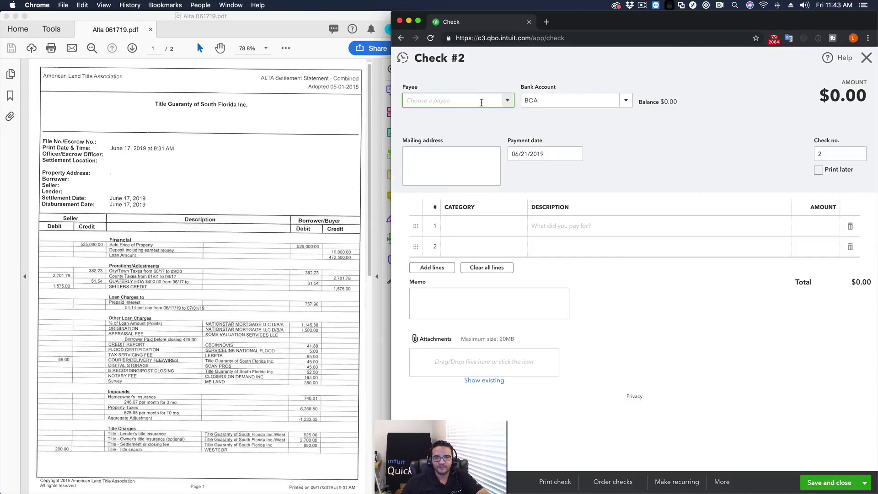
text(Title Company)
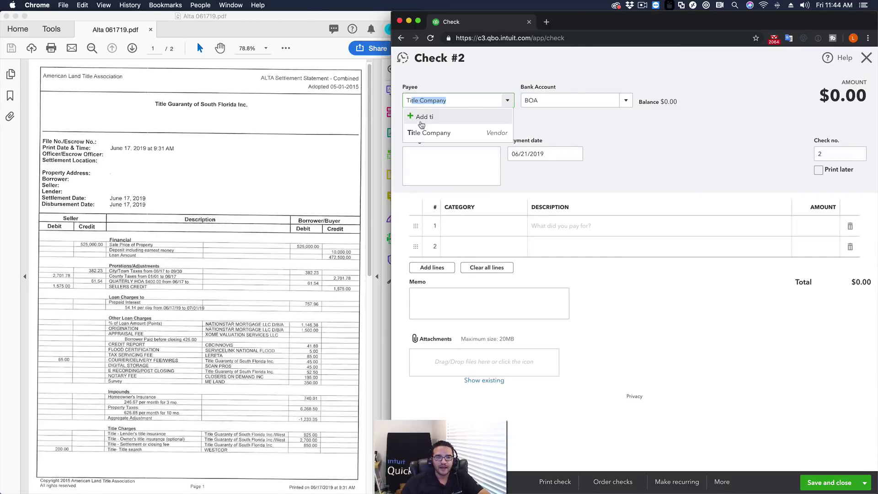
click(424, 121)
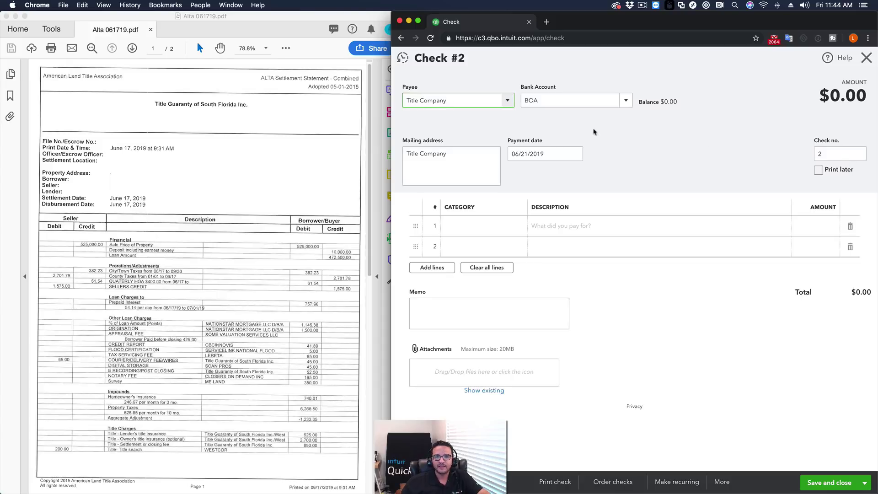
- Add a new account named 123 House as the first line's category, with account type Fixed Assets and detail type Buildings
click(503, 226)
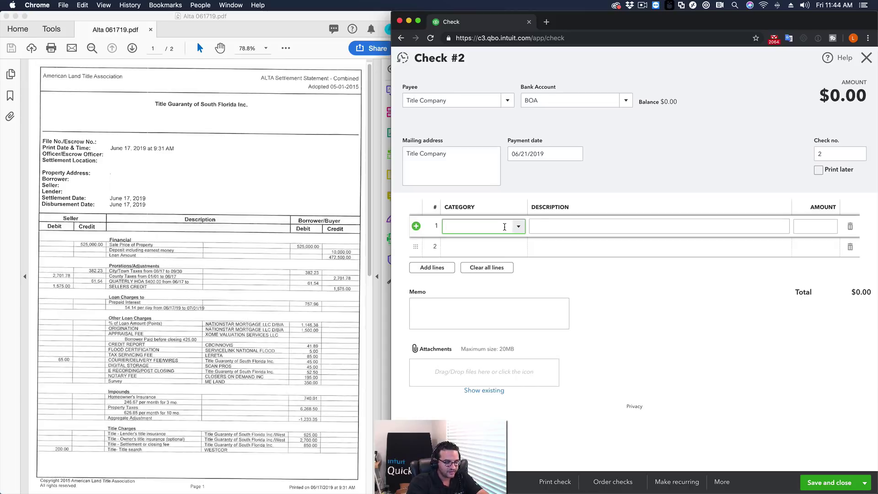
text(123 House)
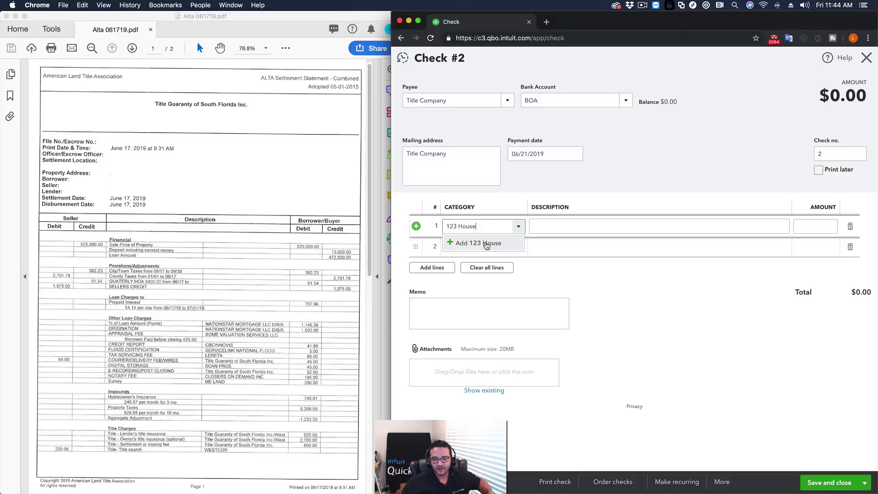
click(484, 230)
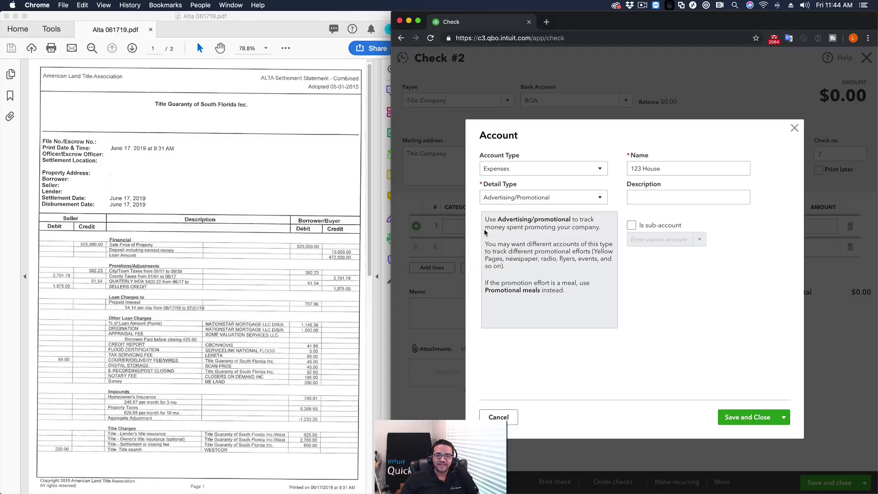
click(528, 171)
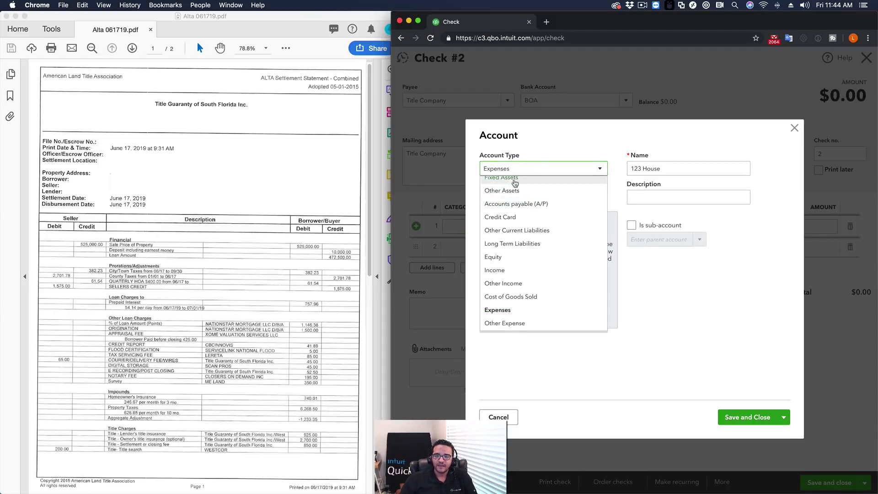
click(514, 180)
drag(662, 169, 611, 169)
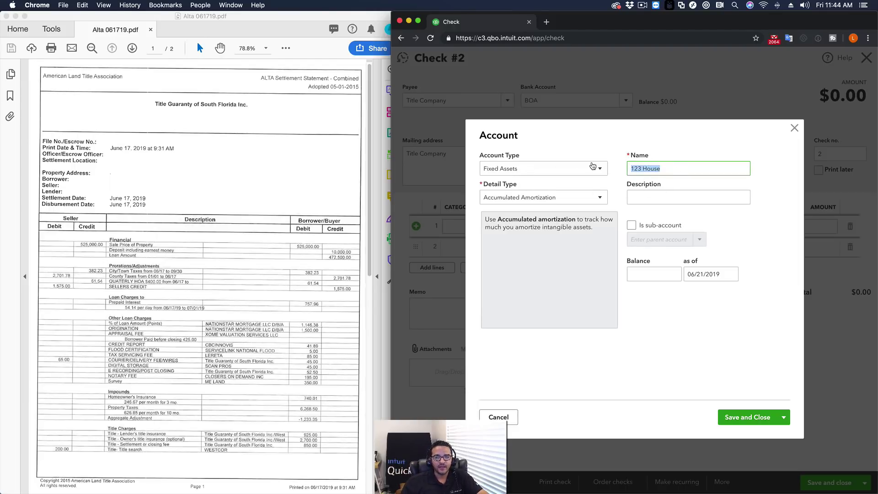
click(519, 199)
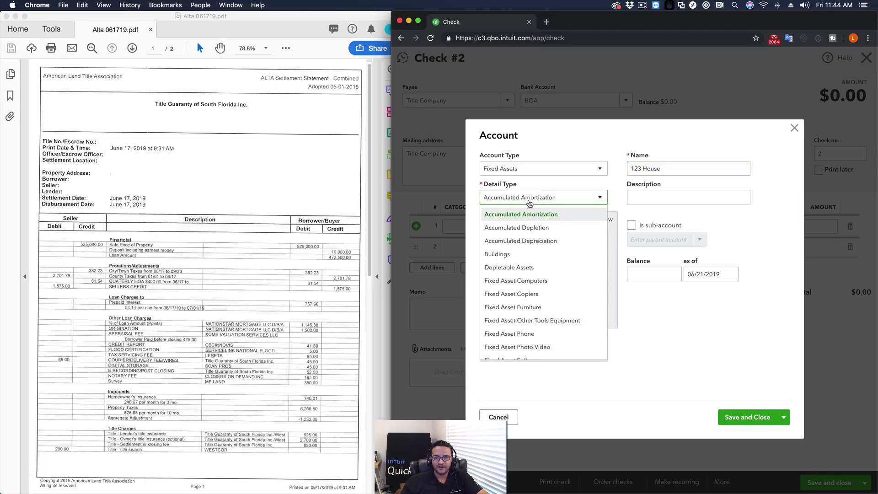
click(511, 258)
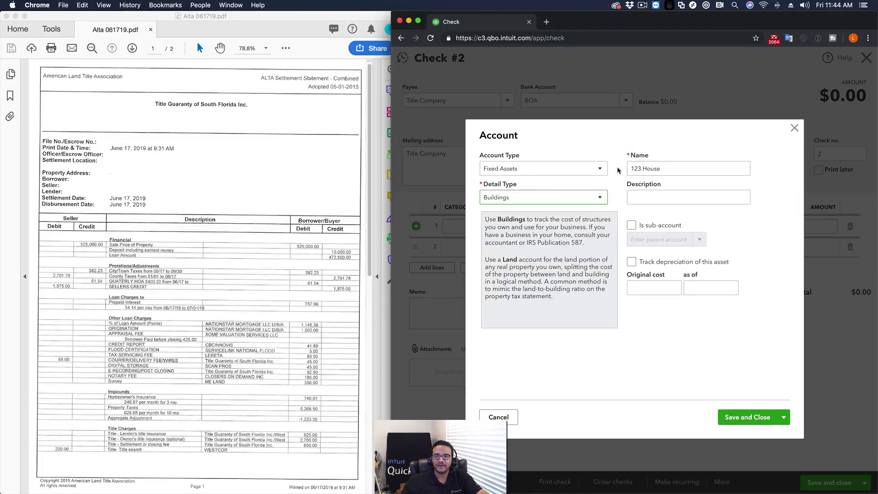
triple_click(651, 167)
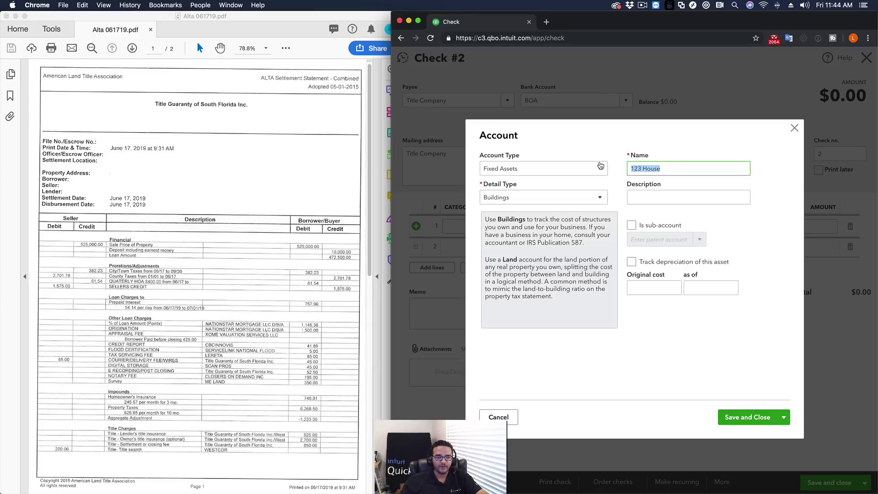
click(757, 417)
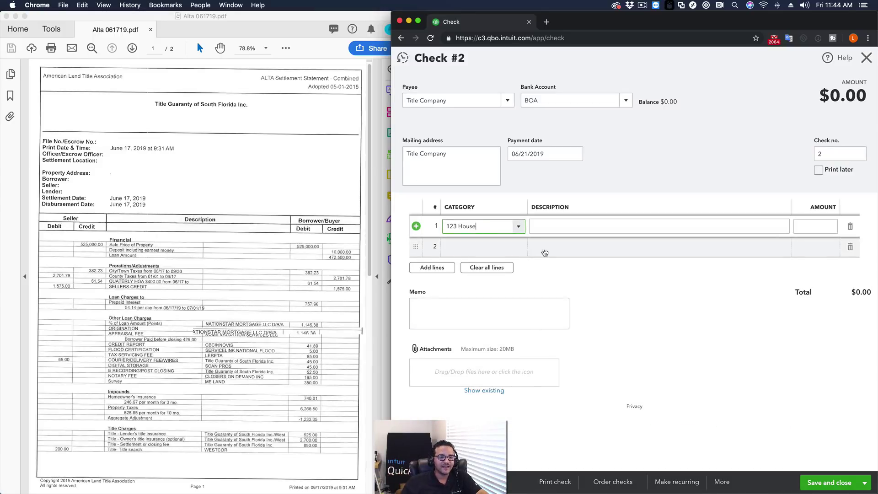
- Set the 123 House line's amount to 10,000 and the check's payment date to 05/01/2018
click(813, 226)
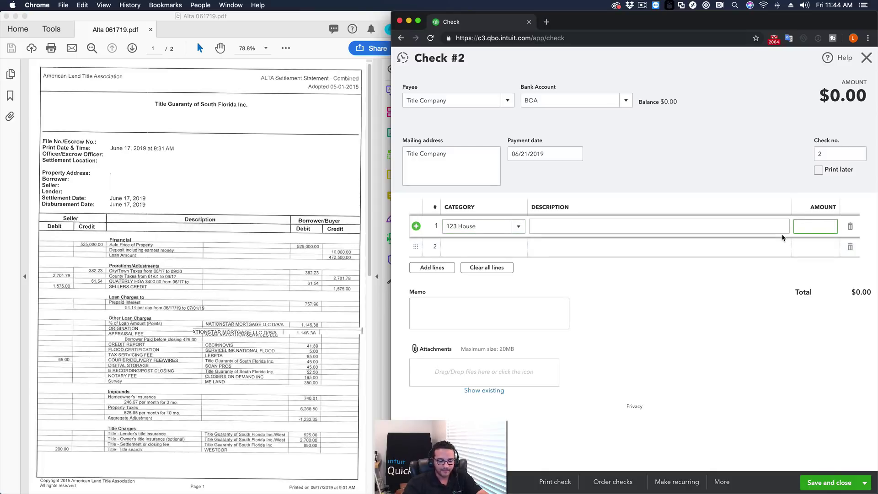
text(10,000)
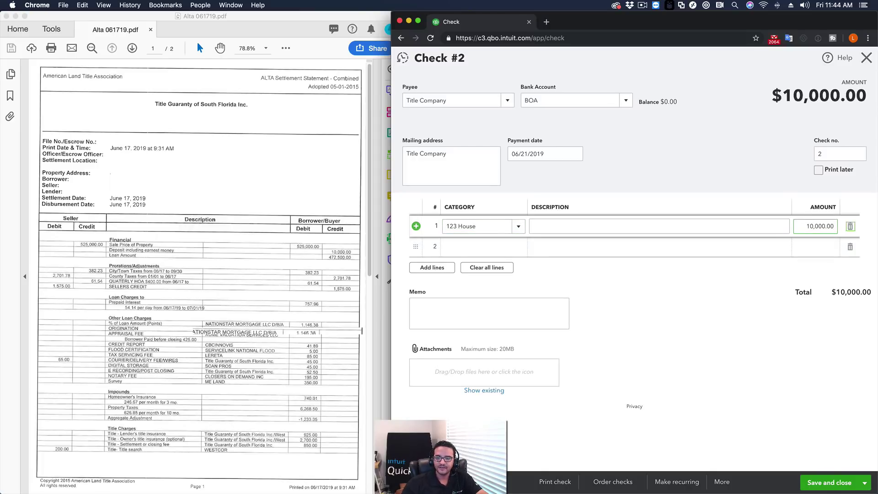
click(557, 154)
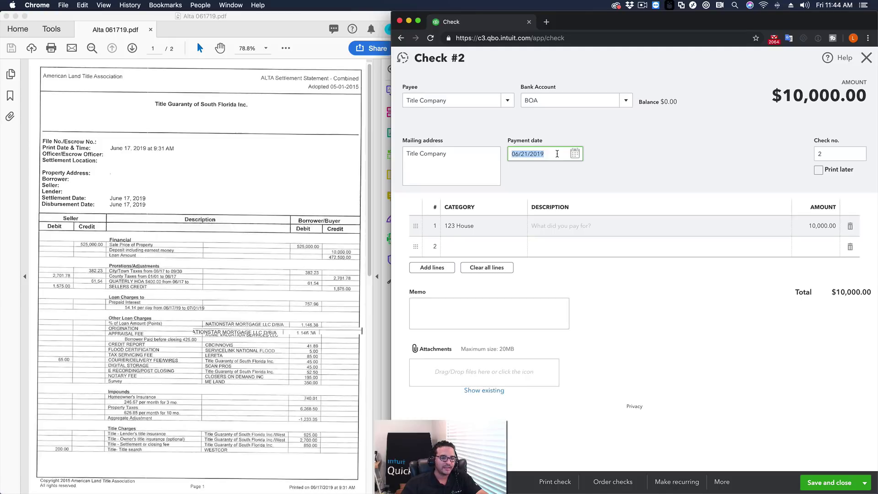
text(05/01/2018)
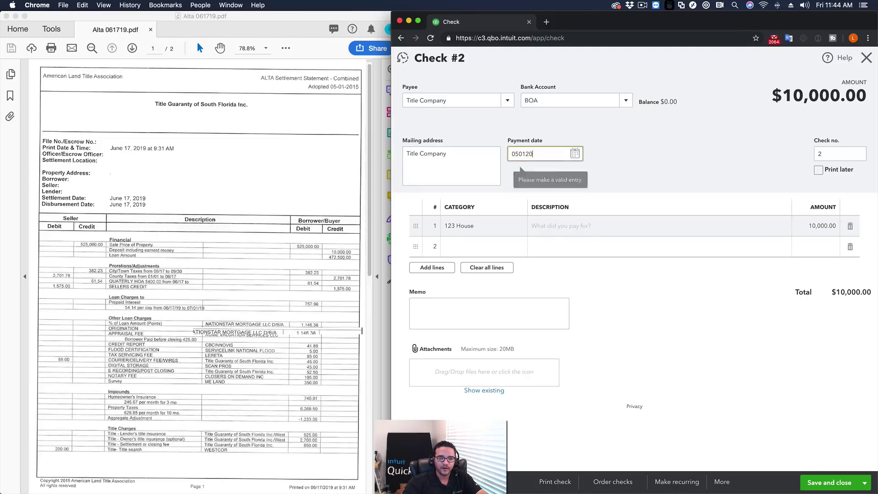
key(Tab)
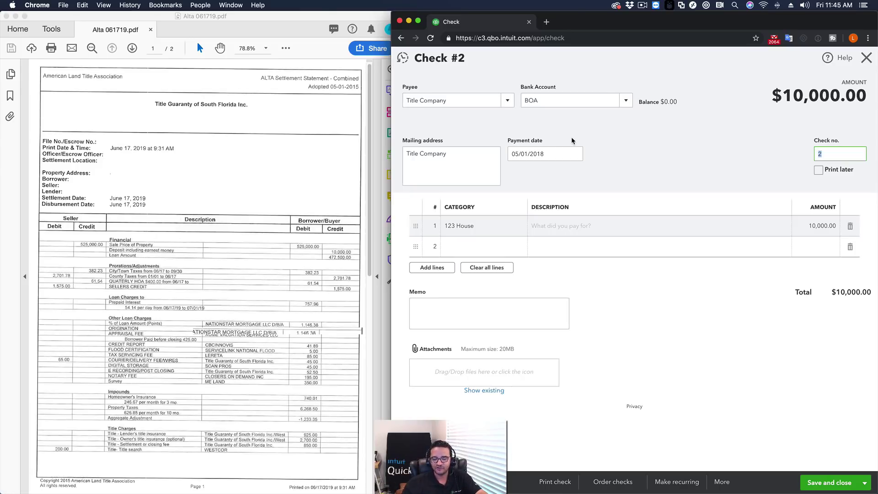
drag(551, 153, 505, 156)
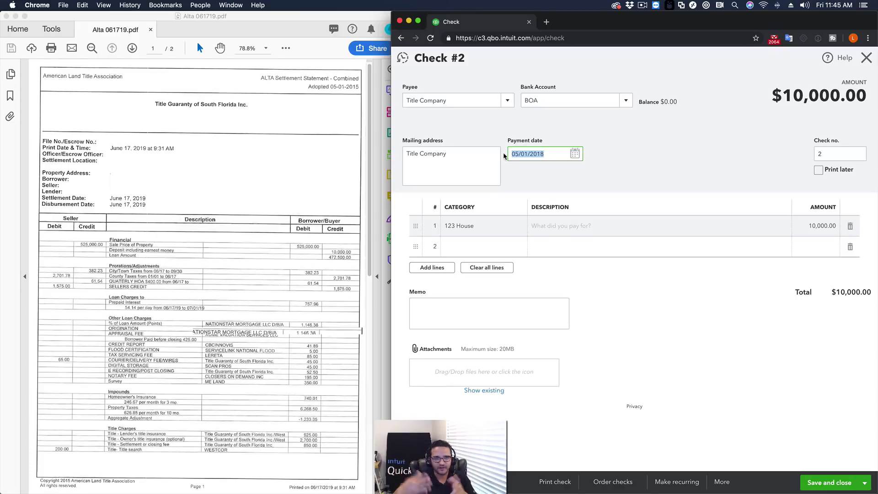
click(561, 154)
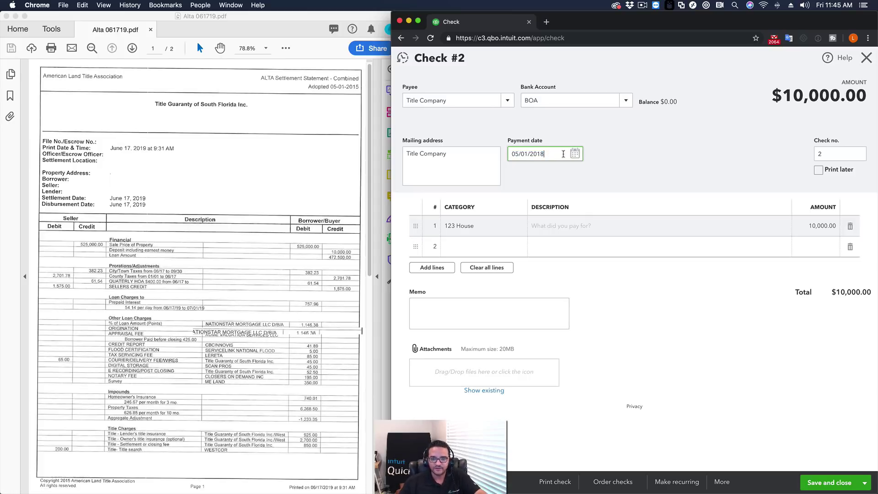
triple_click(556, 154)
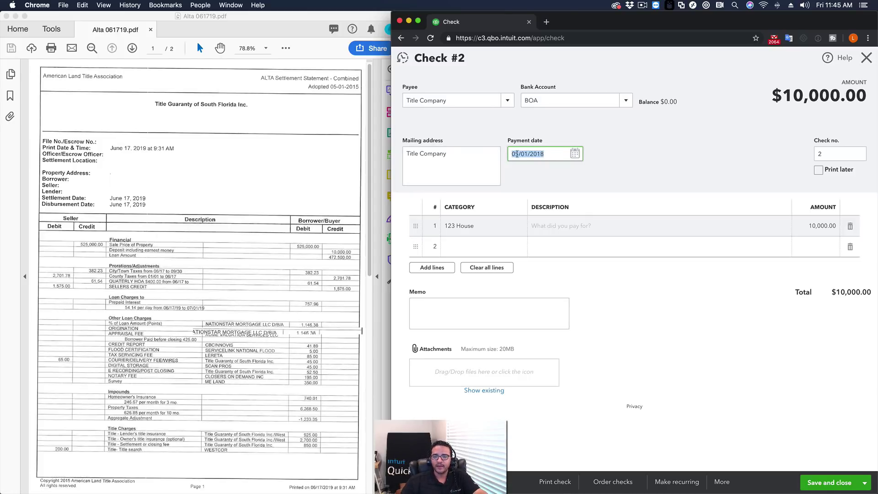
key(Right)
key(Tab)
key(Tab)
key(Tab)
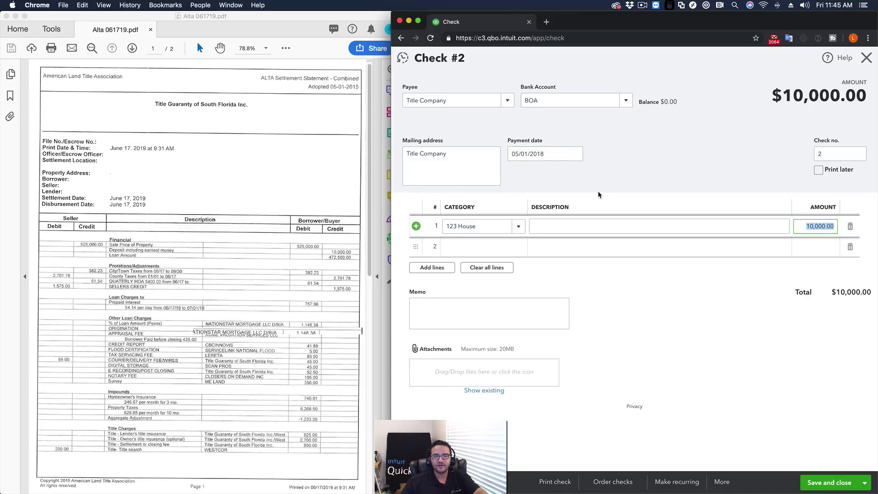
- Check the available bank accounts, keep BOA, and save and close the check
click(625, 101)
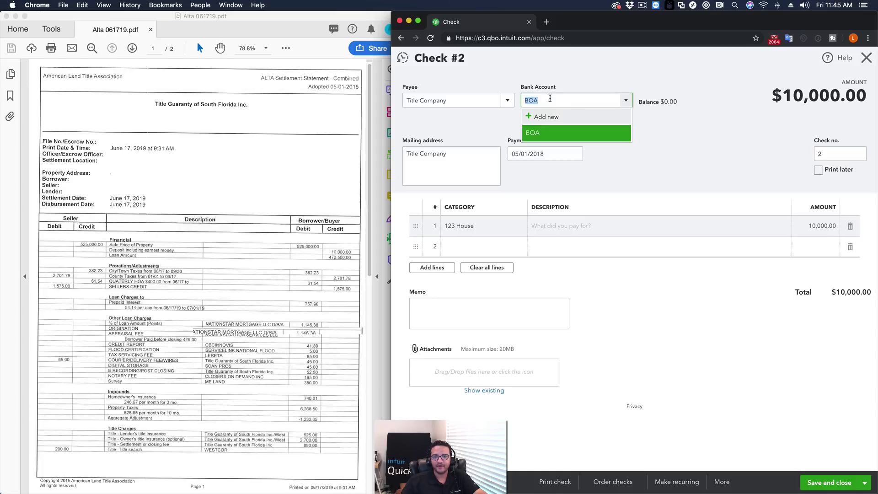
click(829, 482)
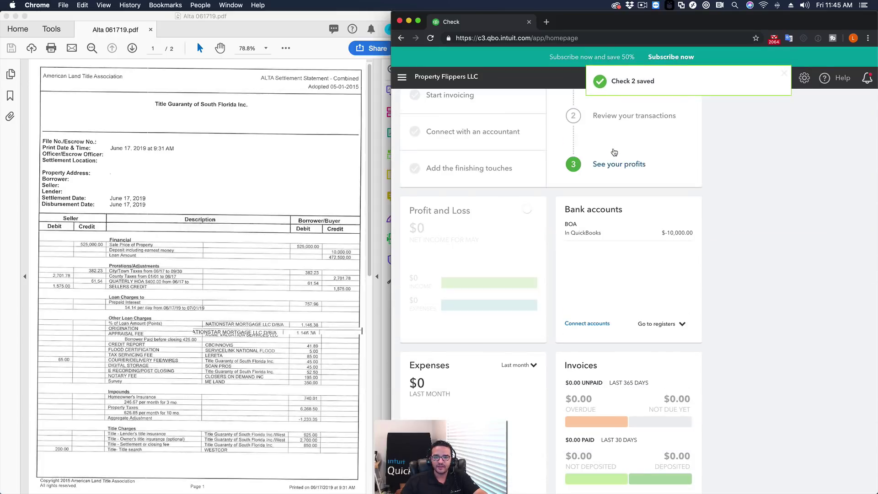
- Run the Balance Sheet report and examine the BOA bank account and 123 House fixed asset balances
click(403, 79)
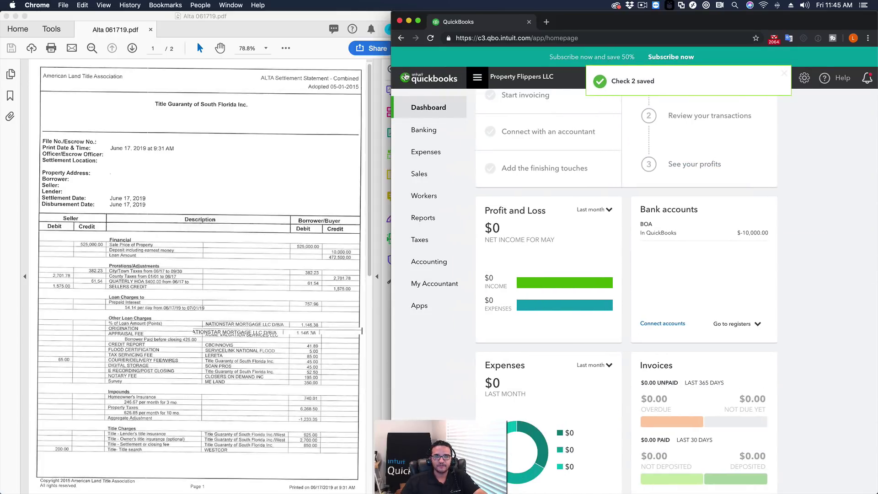
click(428, 220)
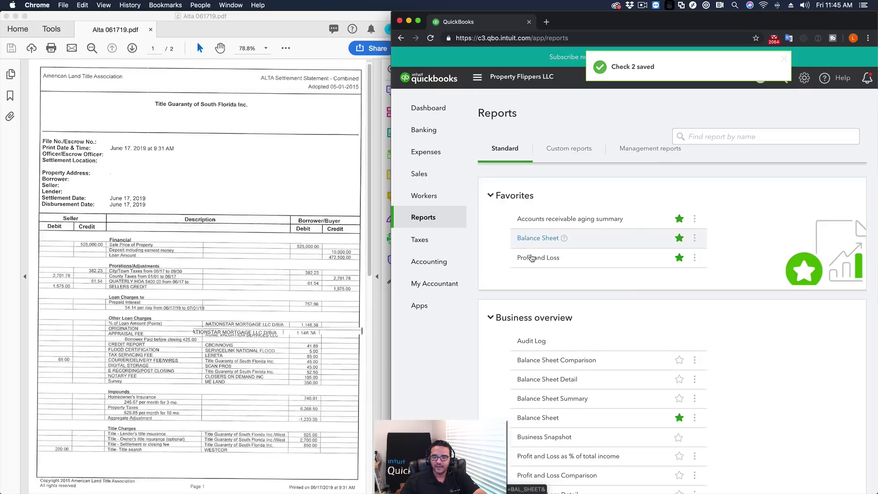
click(534, 237)
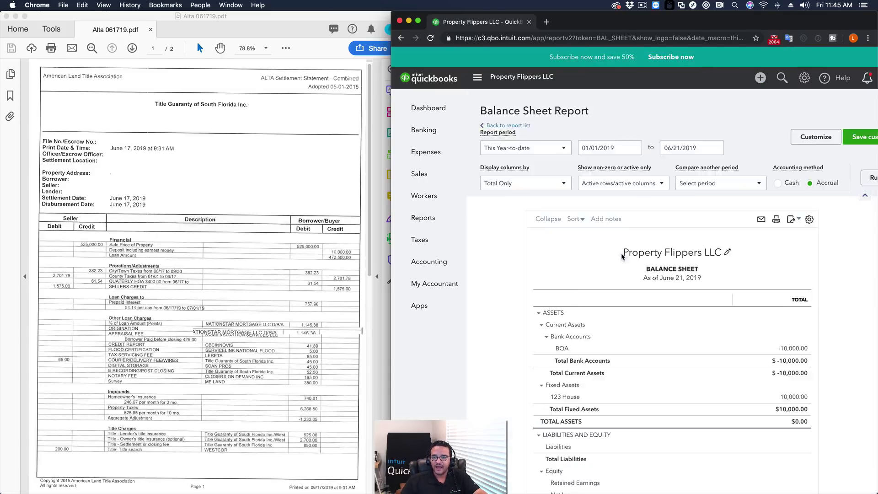
scroll(635, 303, down, 3)
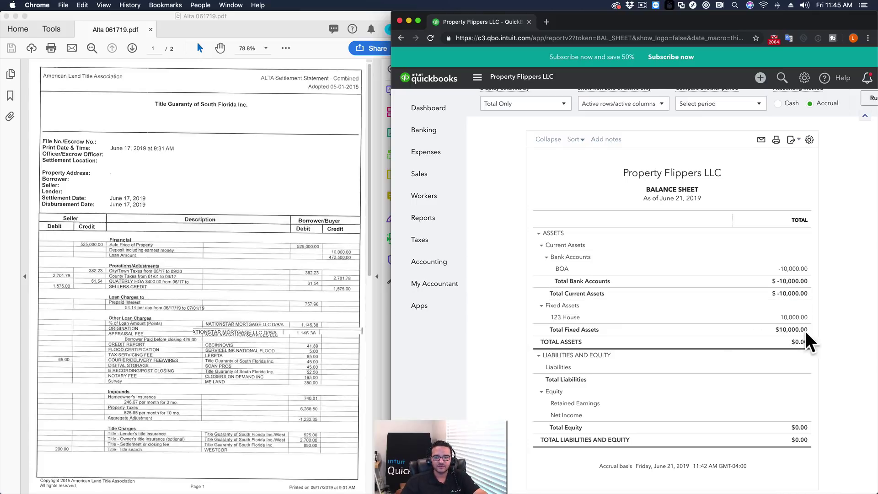
- Create a new journal entry and set its journal date to 06/17/2018
click(759, 80)
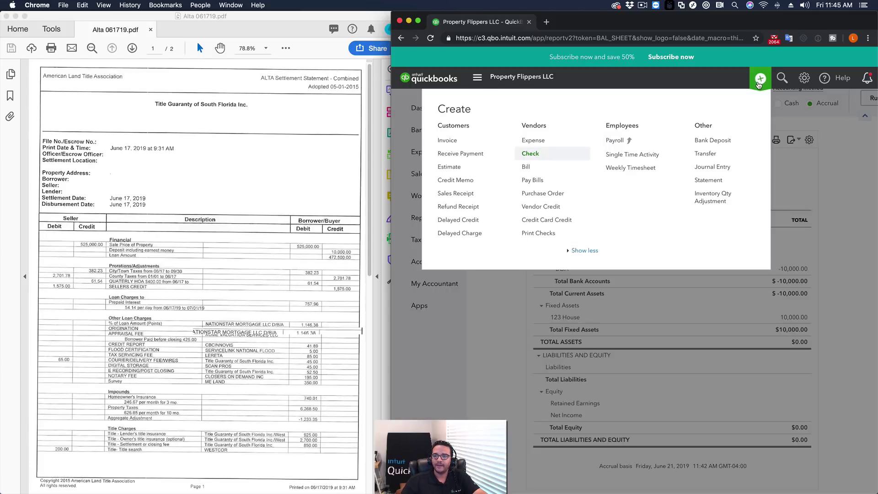
click(718, 171)
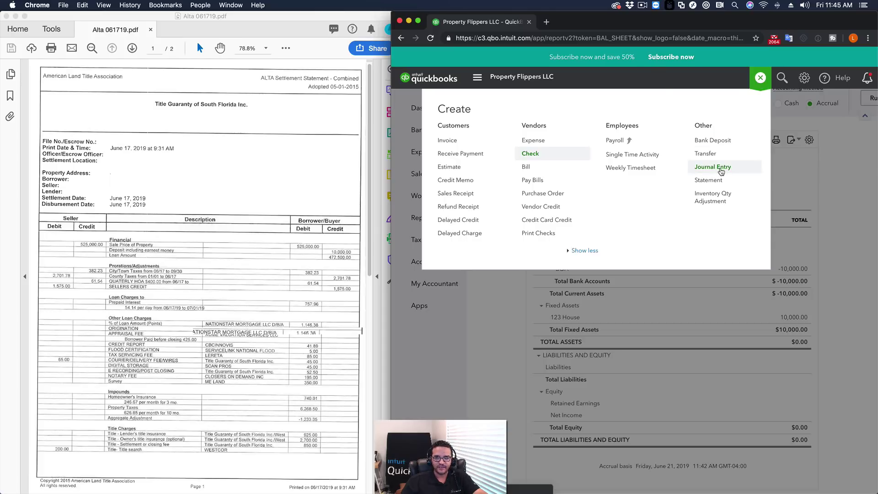
click(430, 120)
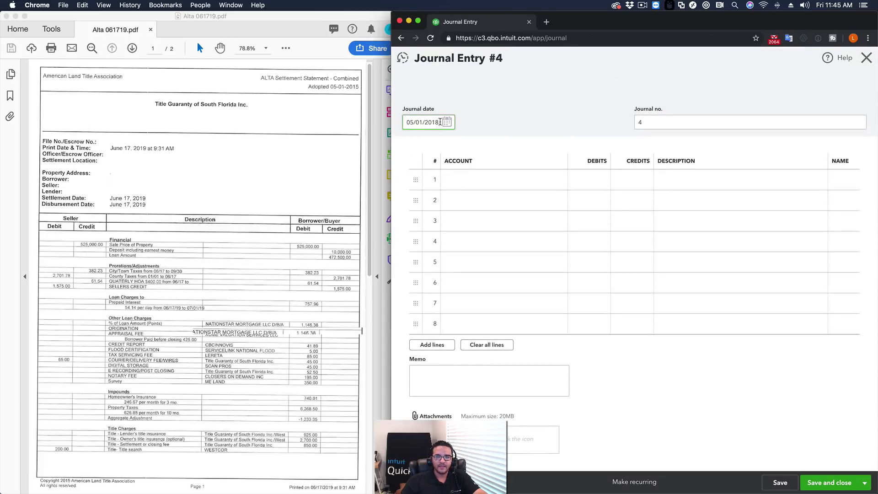
key(super+a)
text(06/17/201)
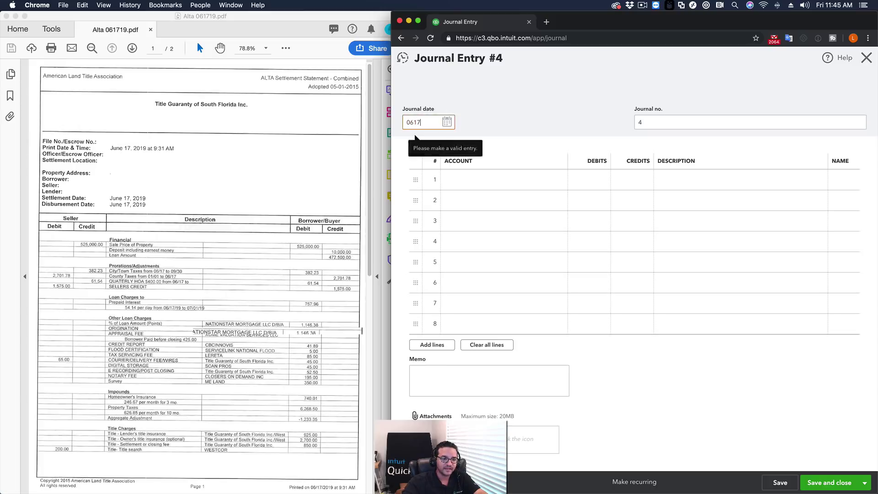
text(8)
key(Tab)
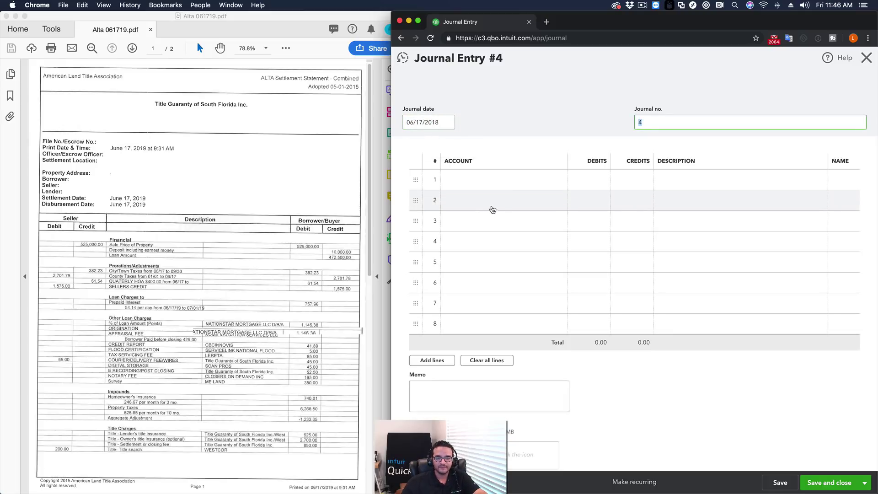
- Enter 123 House as the journal entry's first line with a debit of 525,000
click(521, 180)
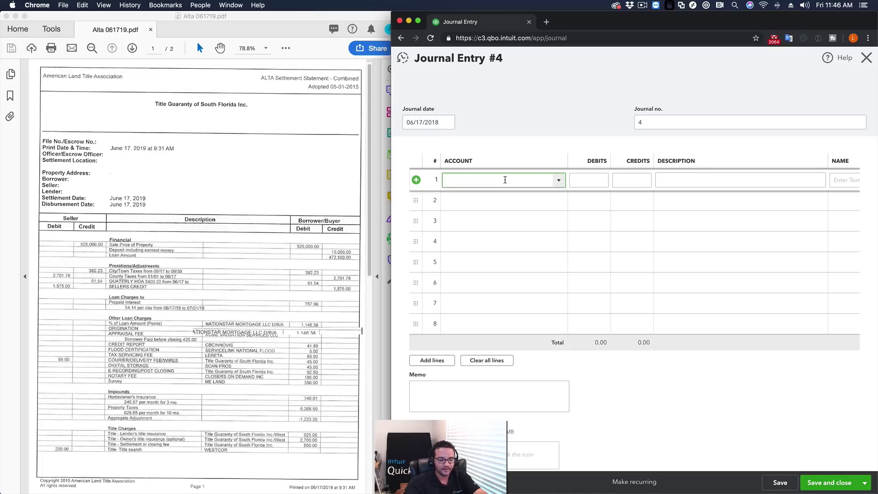
text(123)
click(470, 213)
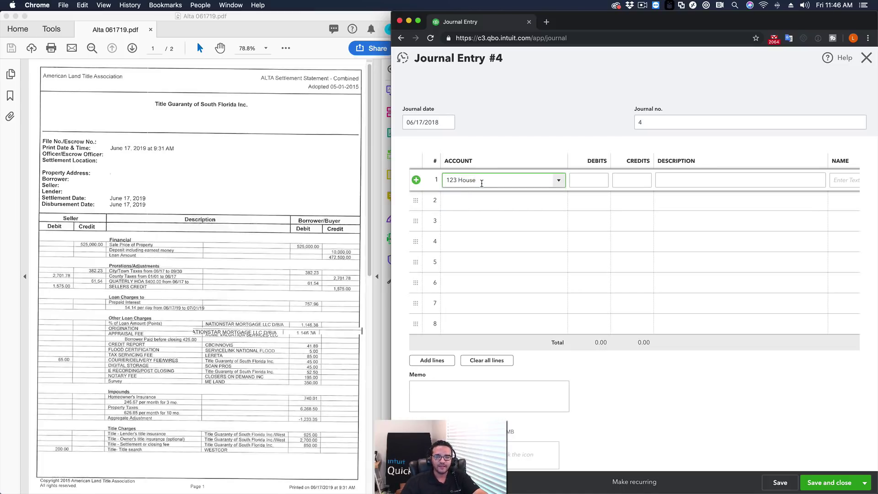
key(Tab)
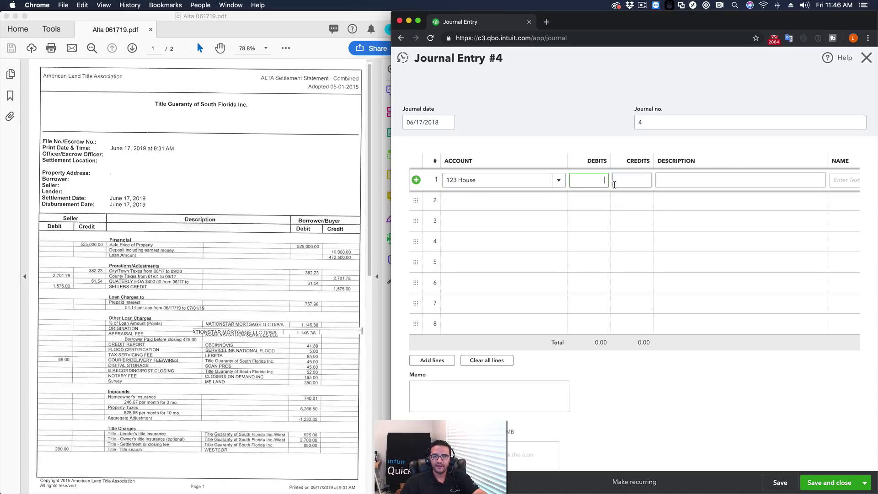
text(525,000)
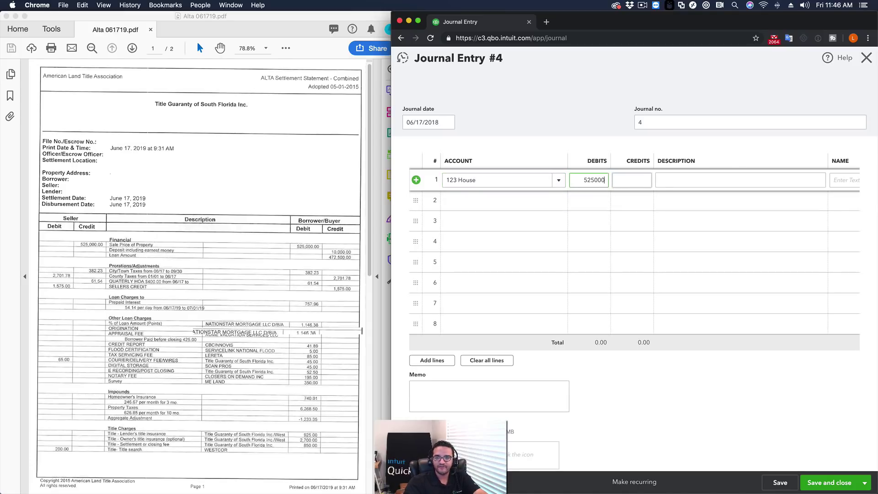
key(Tab)
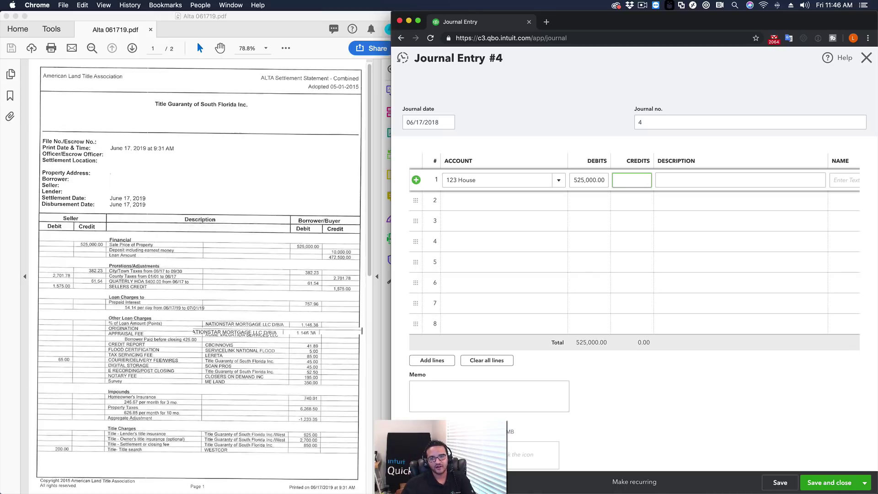
key(shift+Tab)
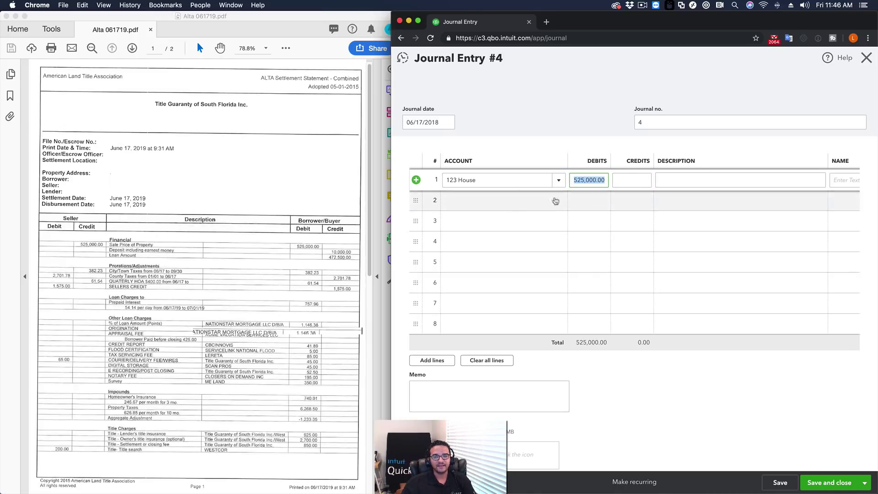
- Enter 123 House as the journal entry's second line with a credit of 10,000
click(501, 204)
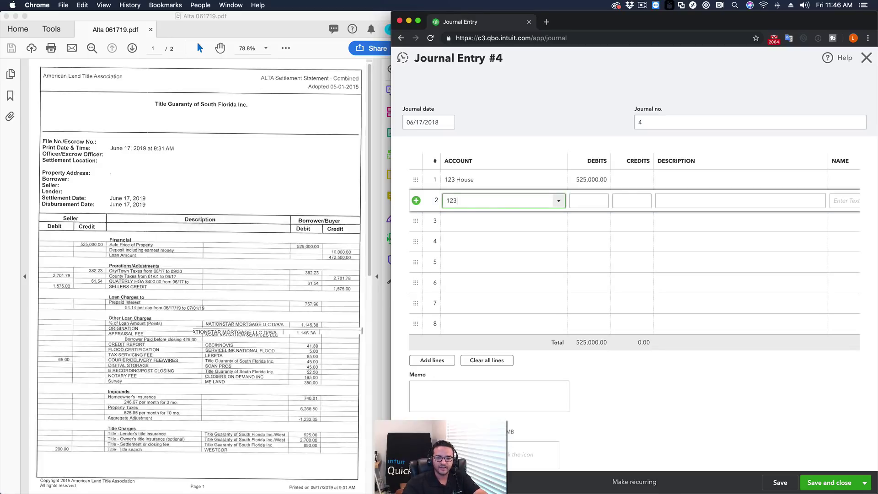
text(123)
key(Tab)
key(Tab)
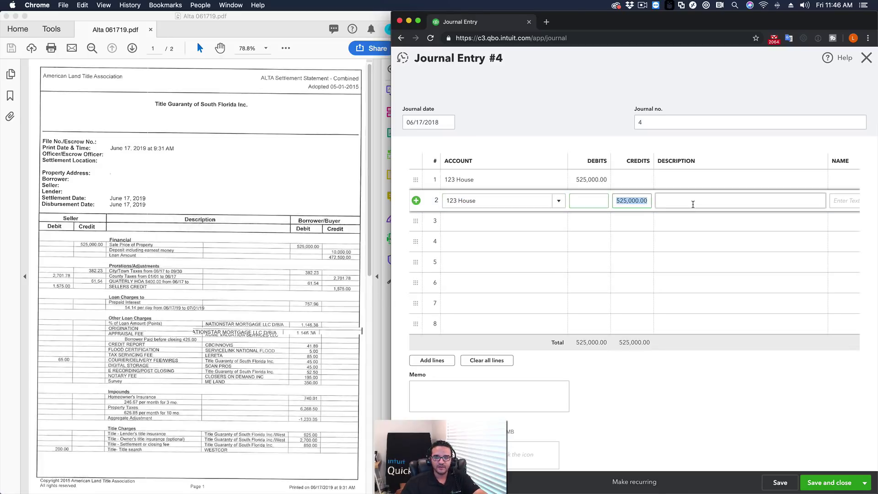
text(1000)
key(Tab)
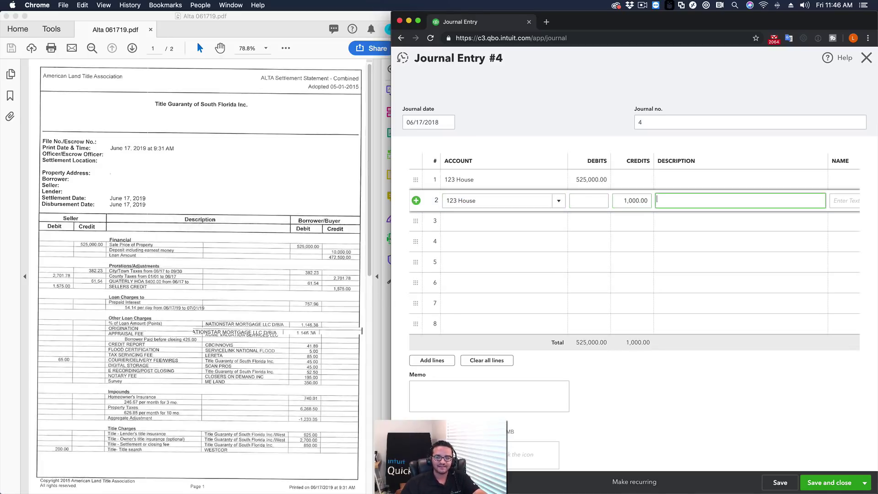
key(shift+Tab)
text(10,00)
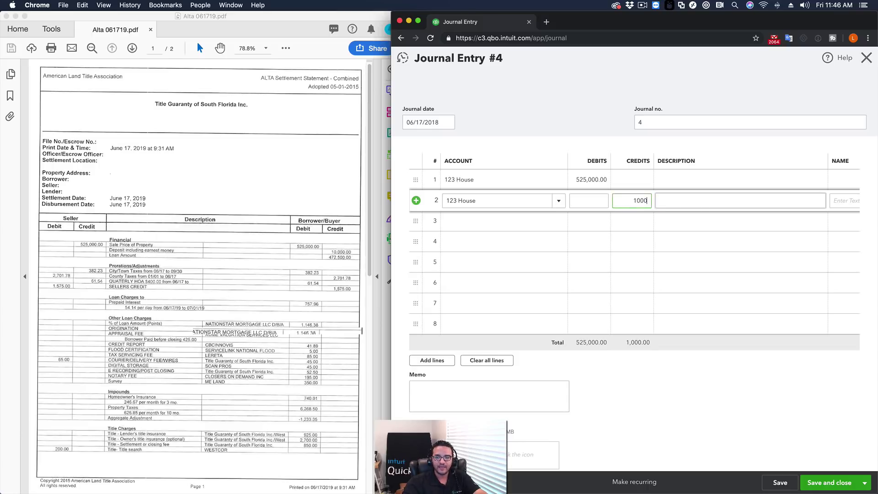
text(0)
key(Tab)
click(585, 179)
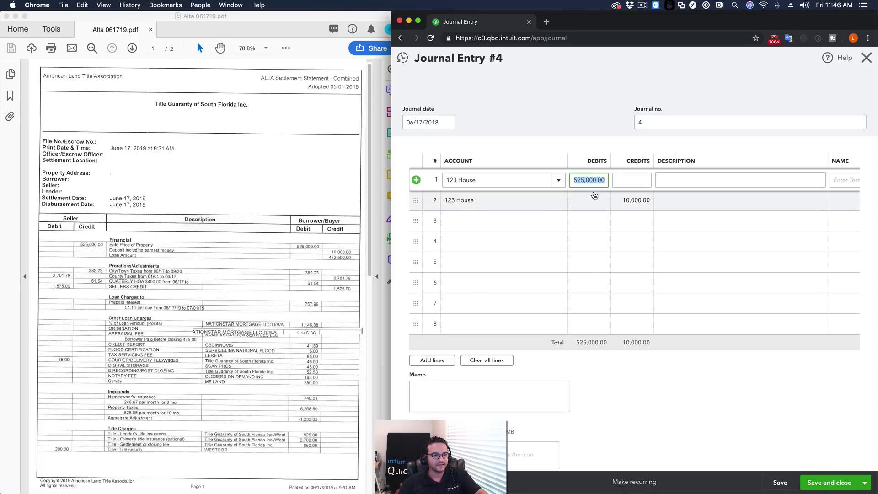
click(511, 221)
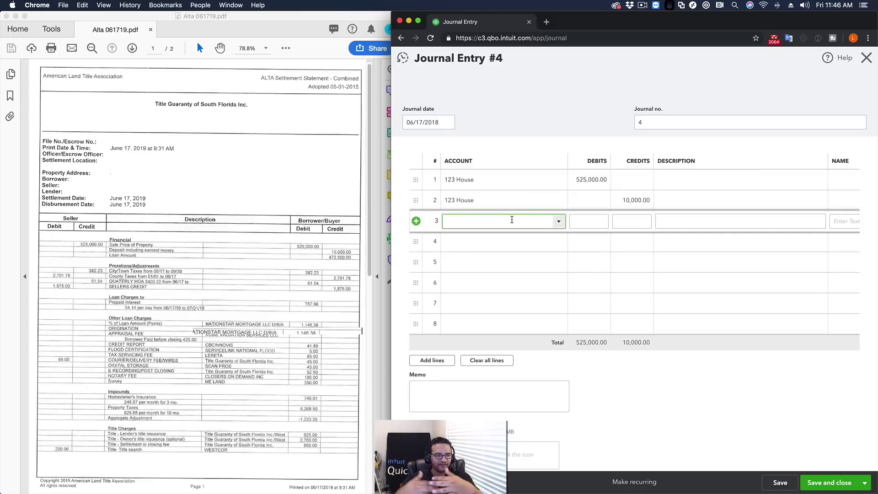
click(480, 202)
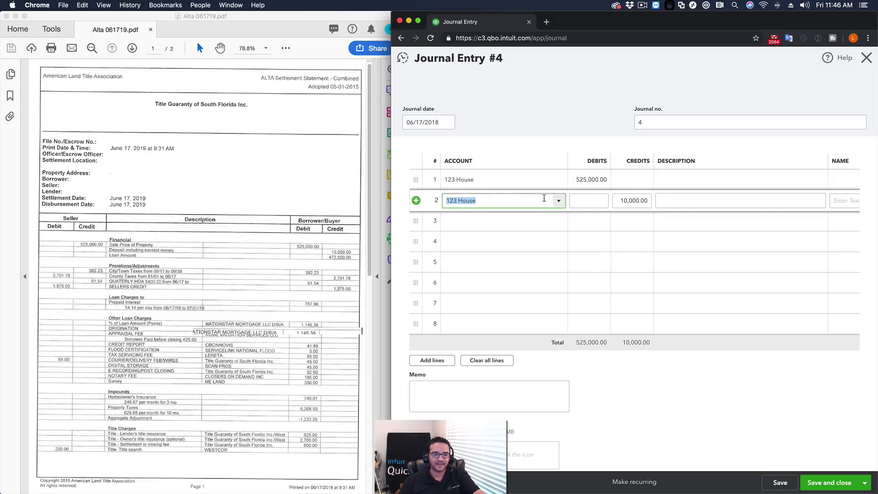
click(595, 183)
click(638, 201)
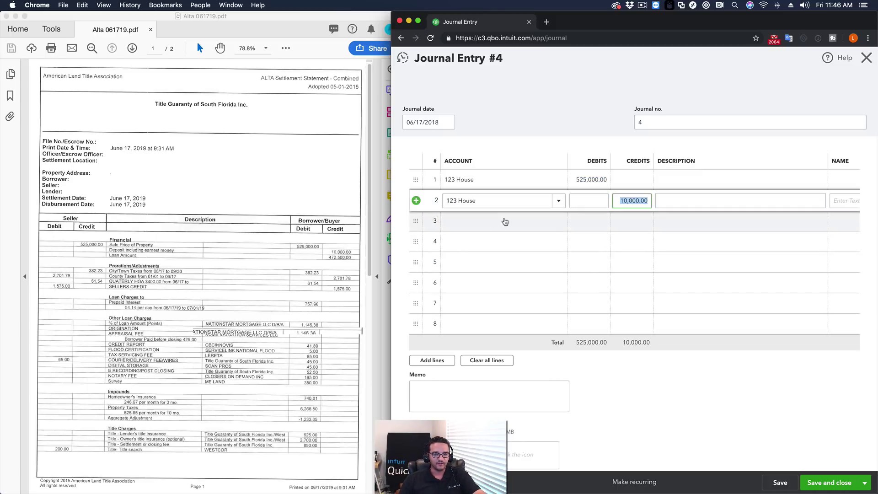
click(482, 225)
- Describe the 525,000 debit line as Contract Price and the 10,000 credit line as Down Payment
click(698, 183)
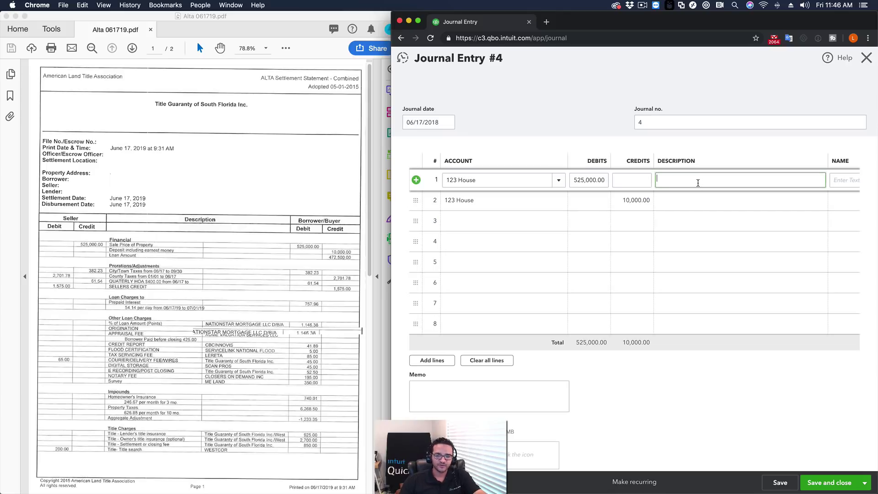
text(Sales Price)
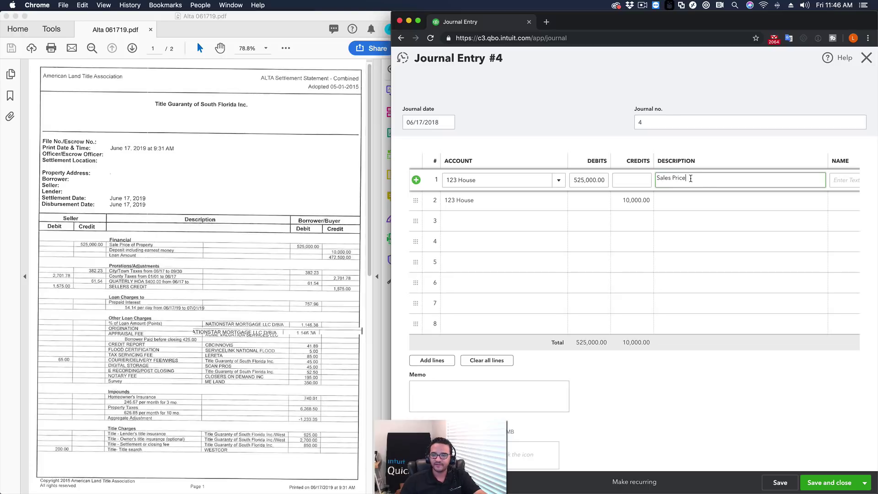
double_click(670, 179)
text(Contract)
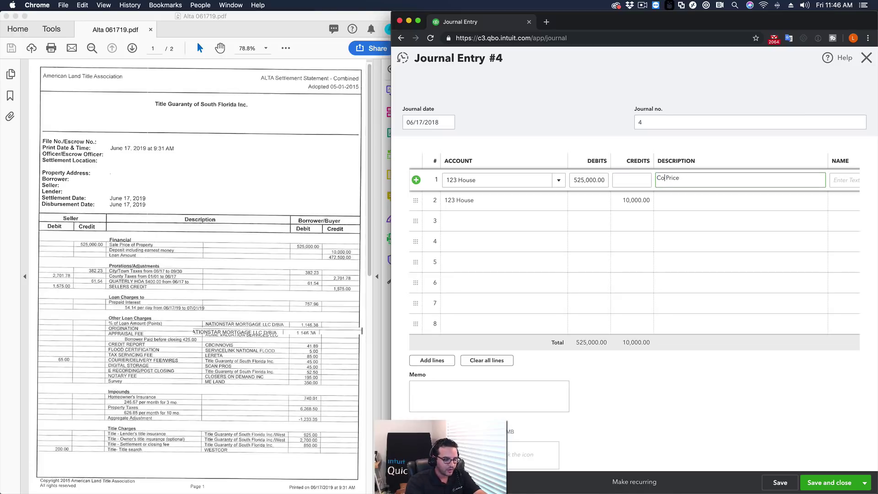
click(673, 195)
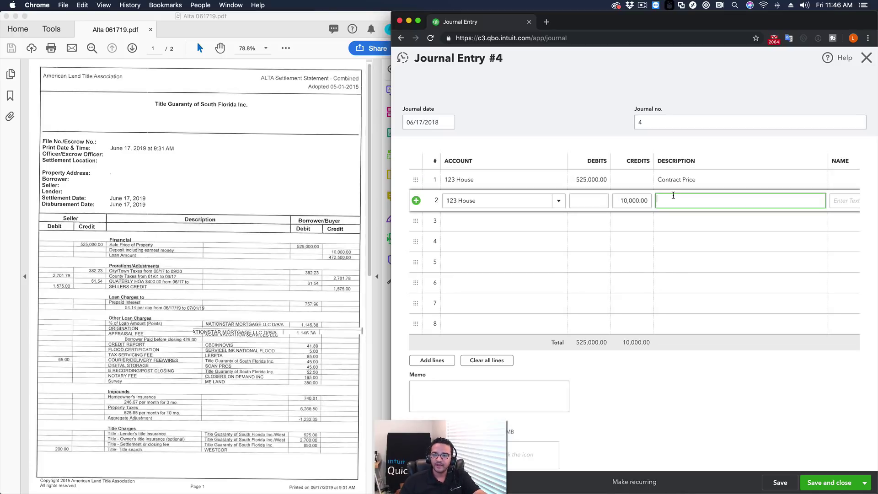
text(Down Pay)
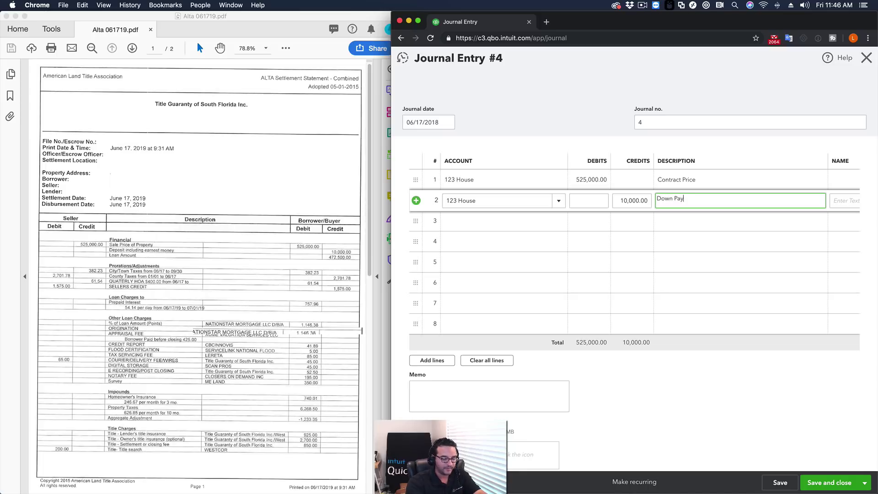
text(ment)
- Start adding a new account named Wells Fargo Mortgage from the journal entry's third line
click(487, 222)
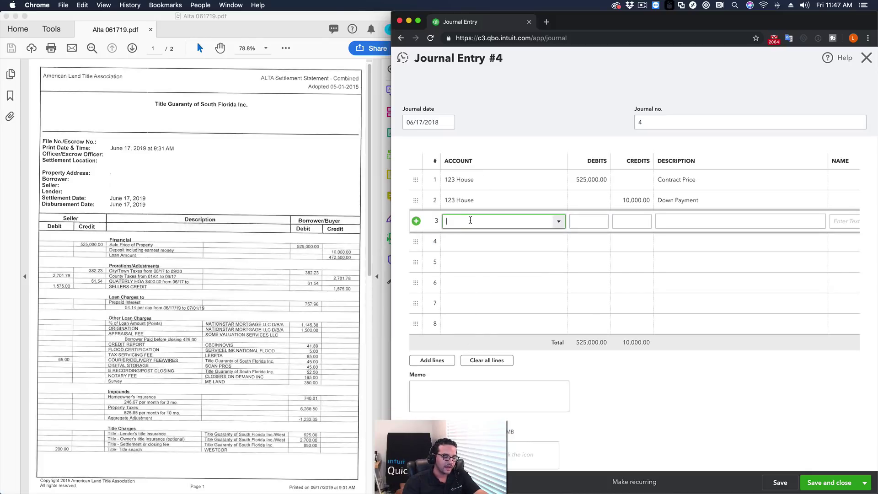
text(Wells )
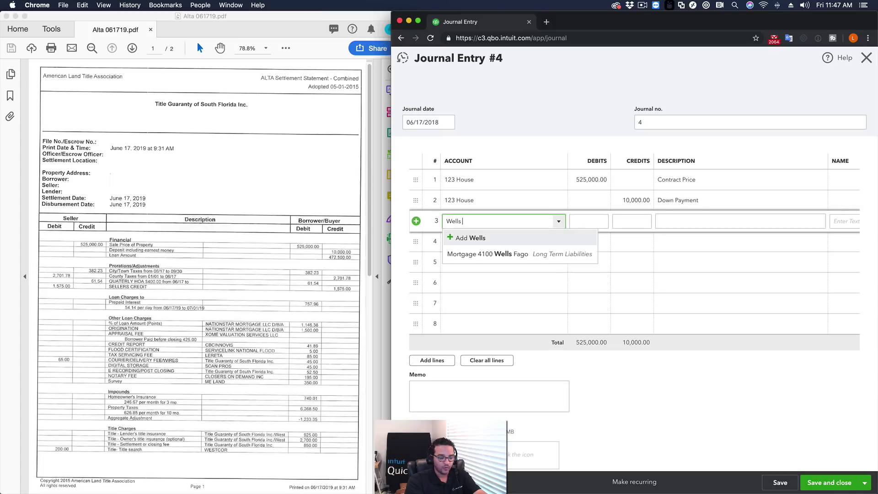
text(Fargo <p)
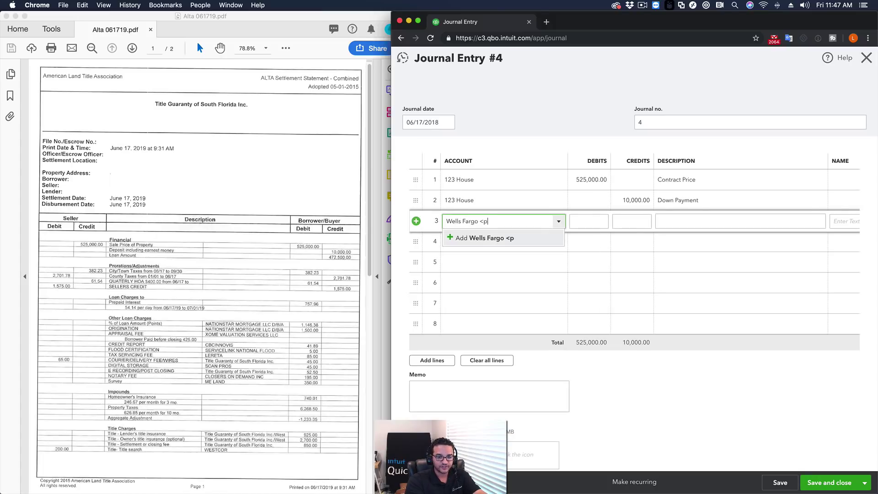
text(Mortgage)
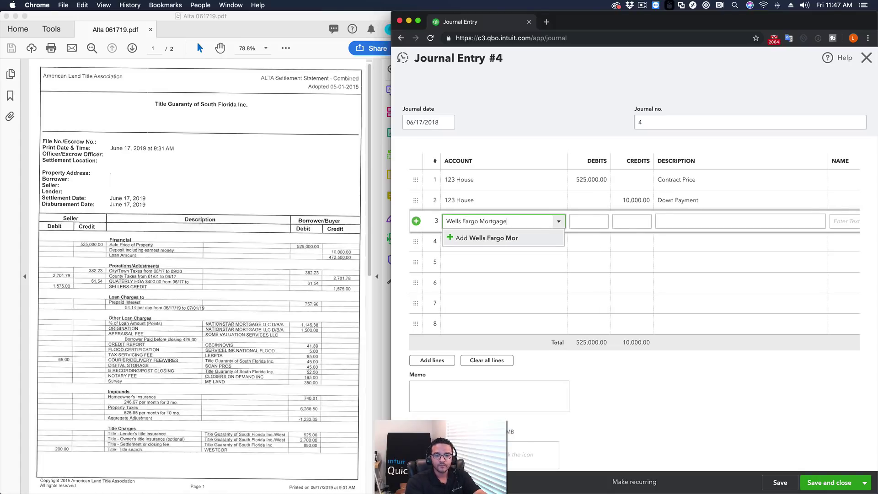
click(497, 236)
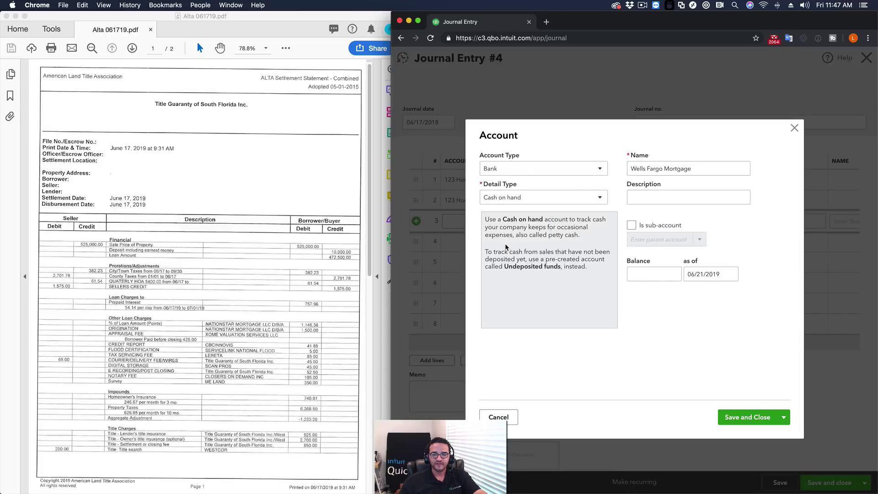
- Set the new mortgage account's type to Long Term Liabilities and its detail type to Other Long Term Liabilities
click(505, 169)
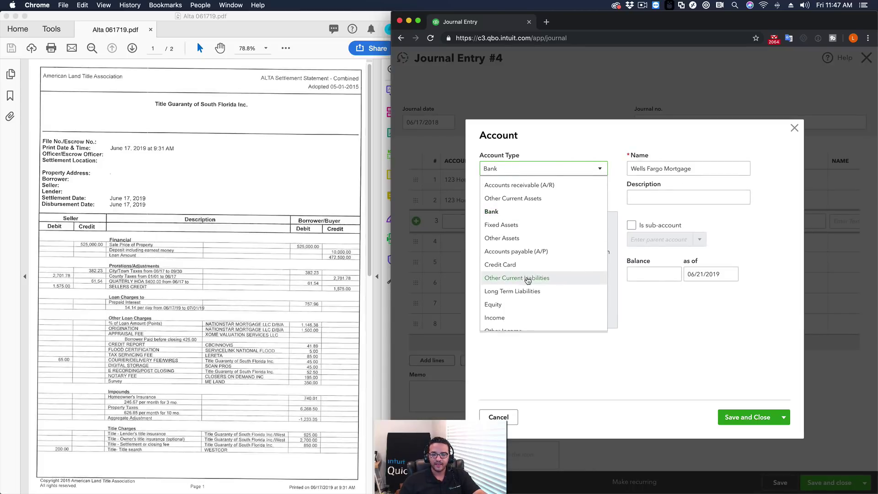
scroll(524, 274, down, 2)
click(522, 259)
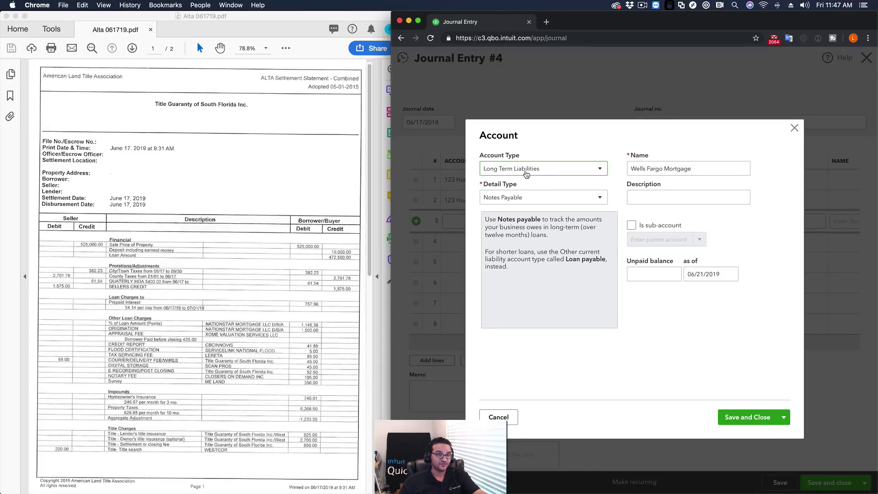
click(533, 199)
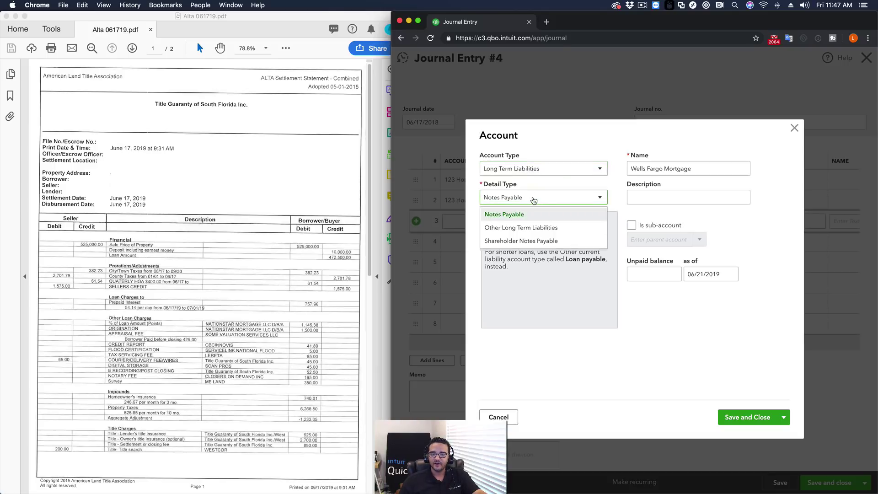
click(627, 167)
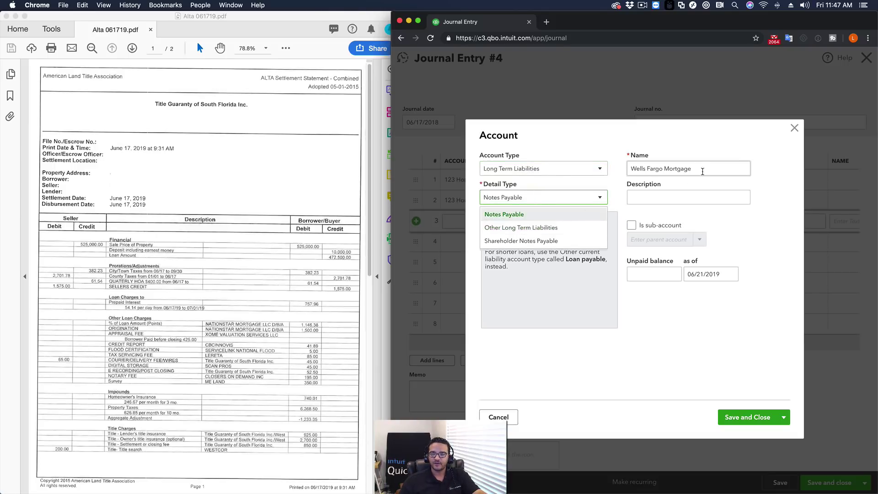
triple_click(627, 167)
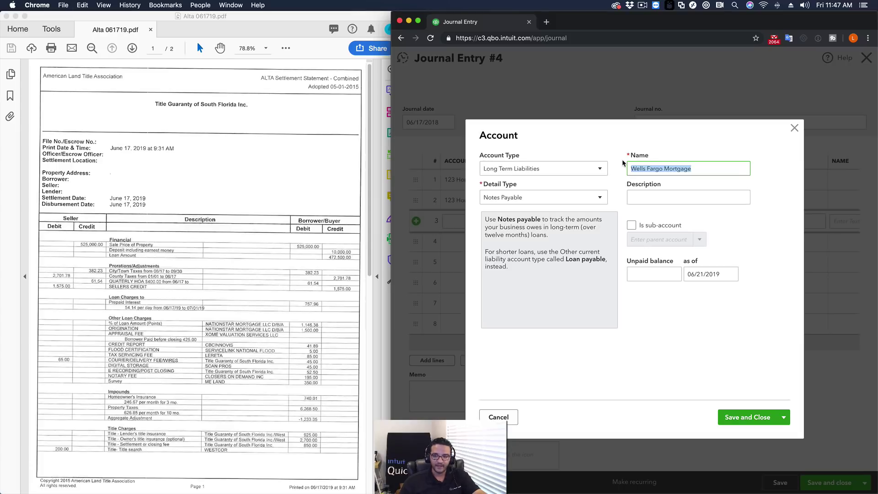
click(535, 199)
click(521, 227)
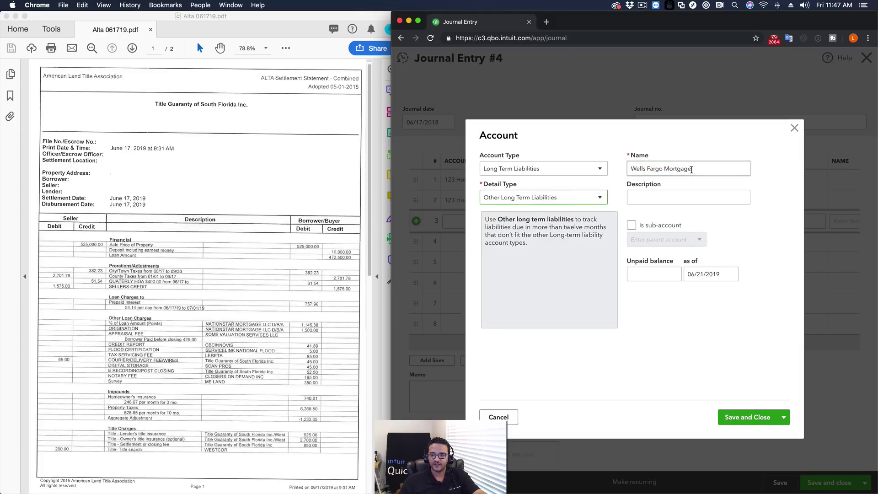
- Save the new Wells Fargo Mortgage account and credit it 472,500 on the journal entry's third line
click(750, 419)
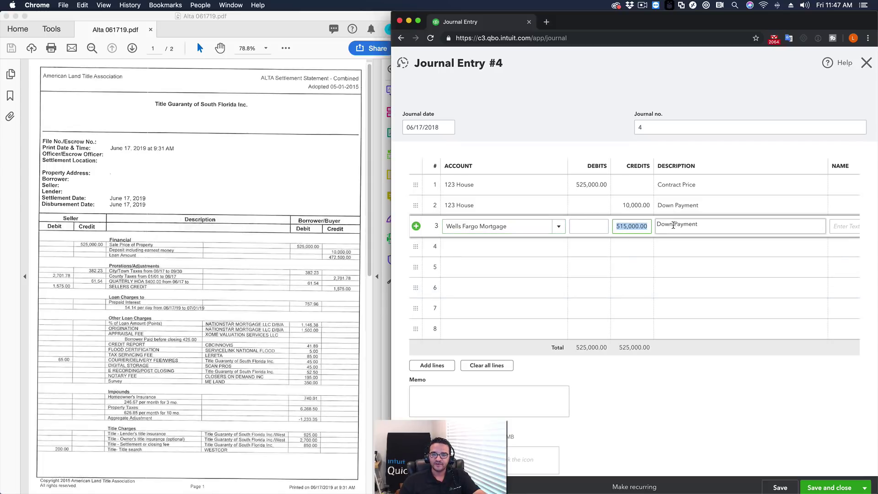
text(4)
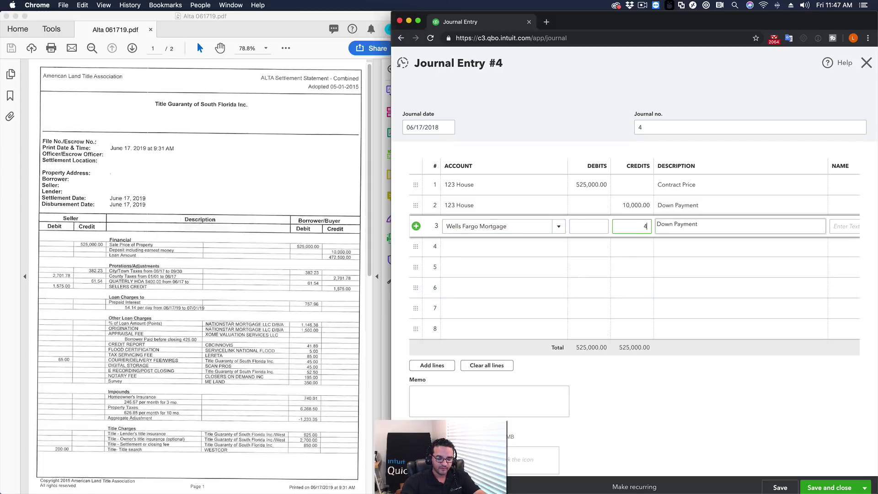
text(72,500)
key(Tab)
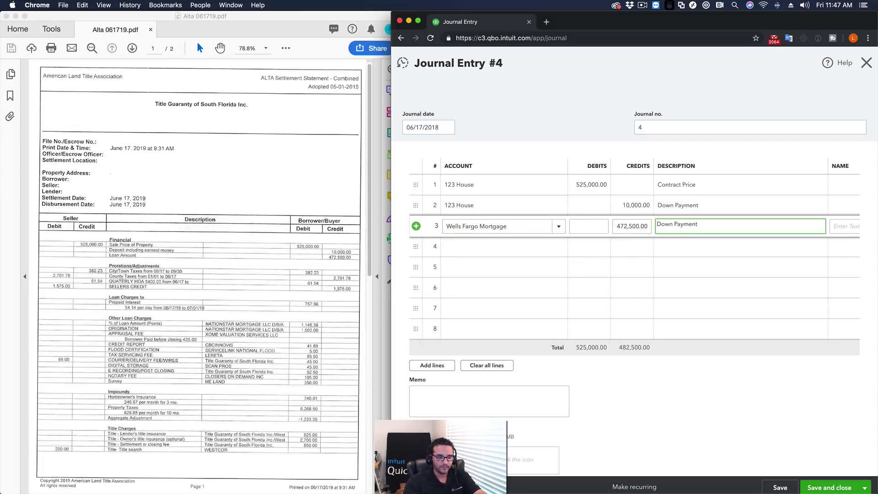
- Replace the Wells Fargo Mortgage line's description with Principal balance
drag(717, 224, 530, 208)
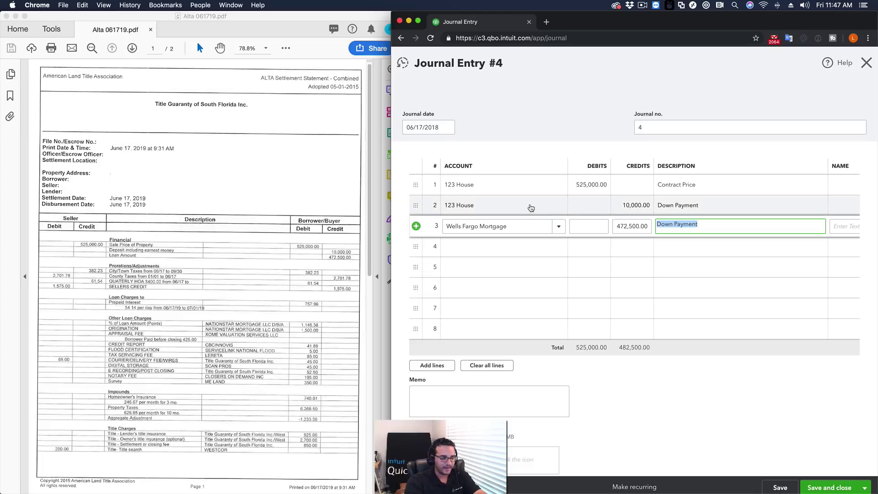
text(Prin)
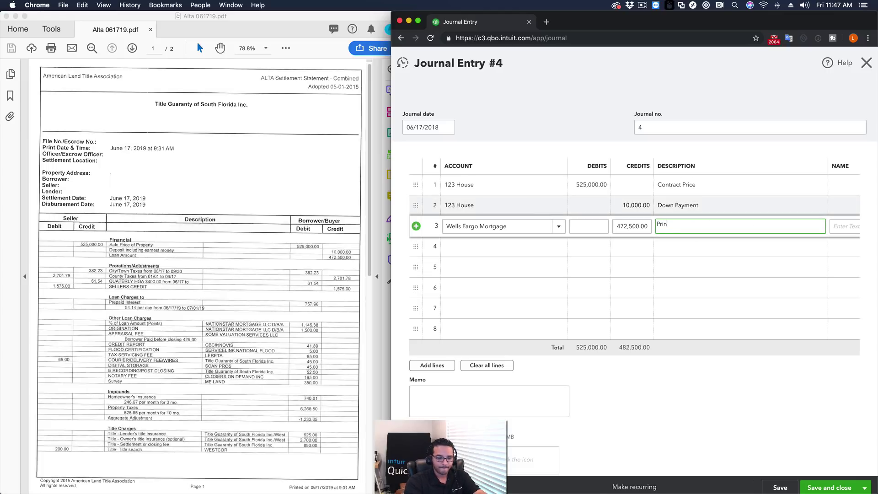
text(cipal balance)
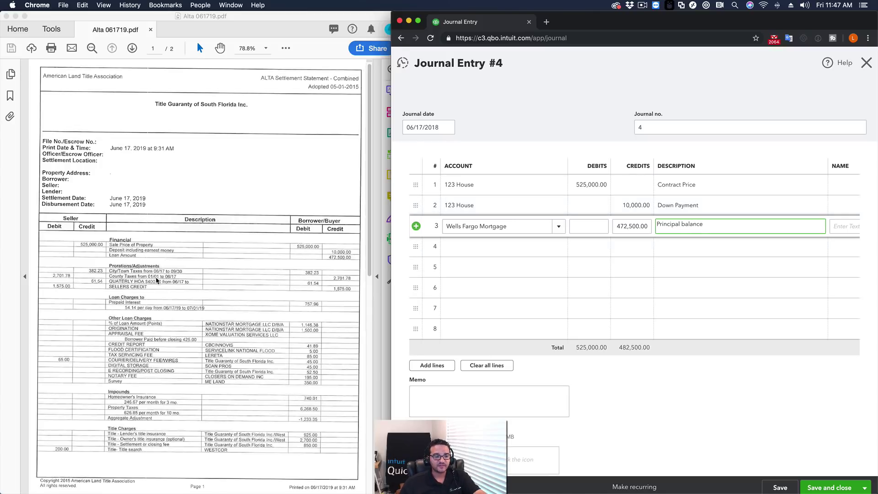
- Switch to the ALTA statement in Acrobat and examine the Prorations/Adjustments entries for city and county taxes
click(351, 277)
click(305, 276)
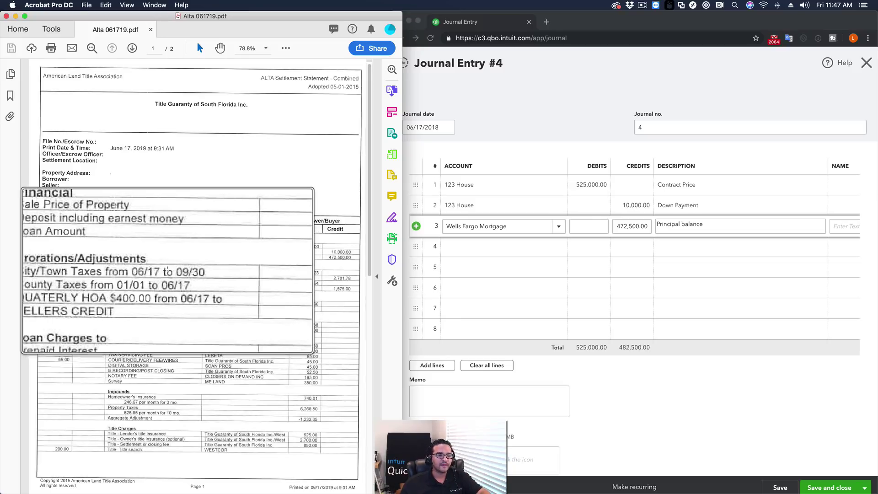
scroll(153, 276, down, 8)
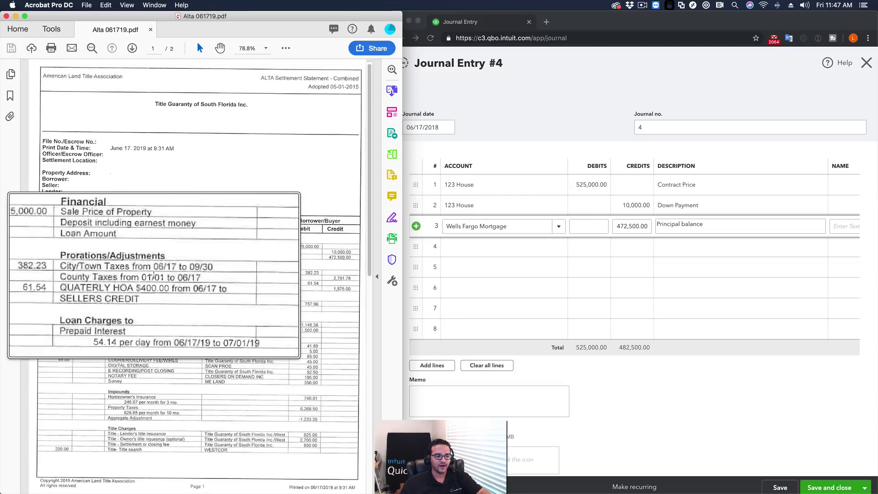
scroll(158, 277, up, 2)
scroll(157, 276, up, 4)
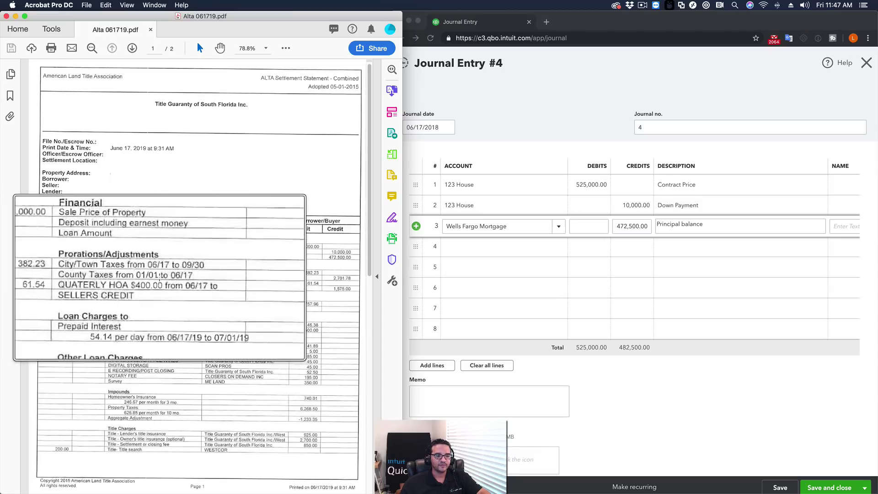
scroll(158, 276, down, 8)
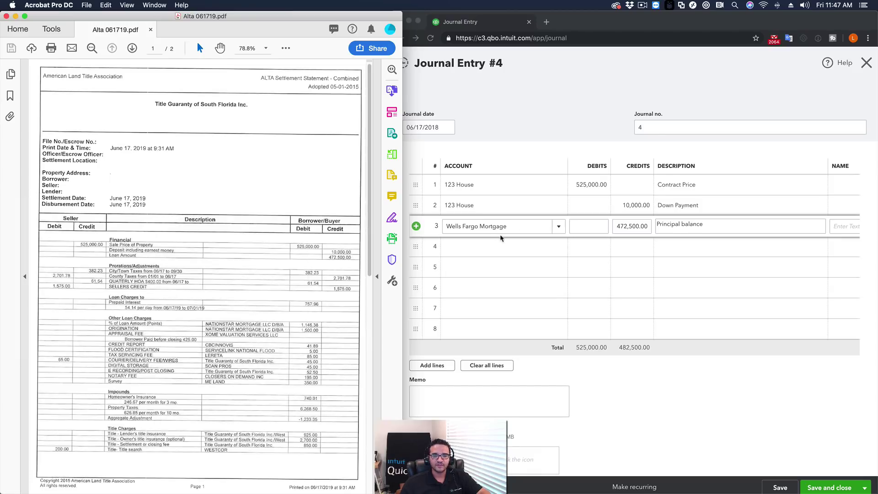
- Switch back to QuickBooks Online and enter Property Taxes as the journal entry's fourth line with a debit of 382.23
click(492, 247)
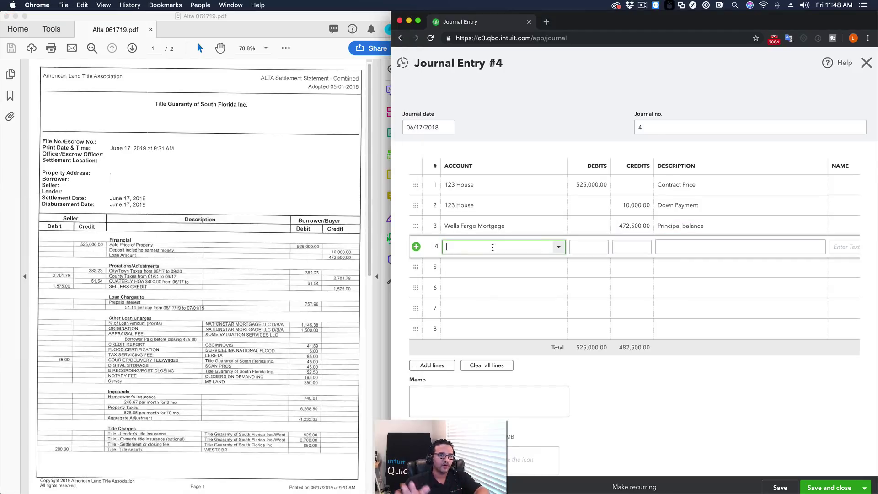
text(pro)
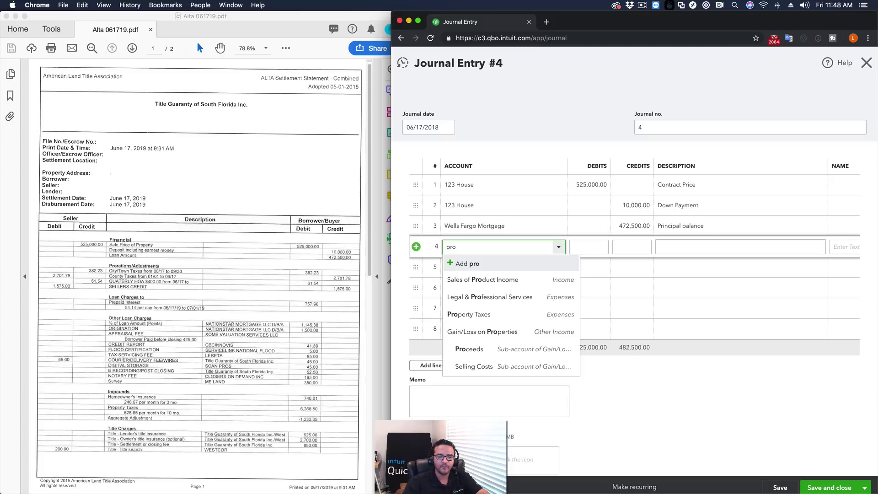
click(515, 314)
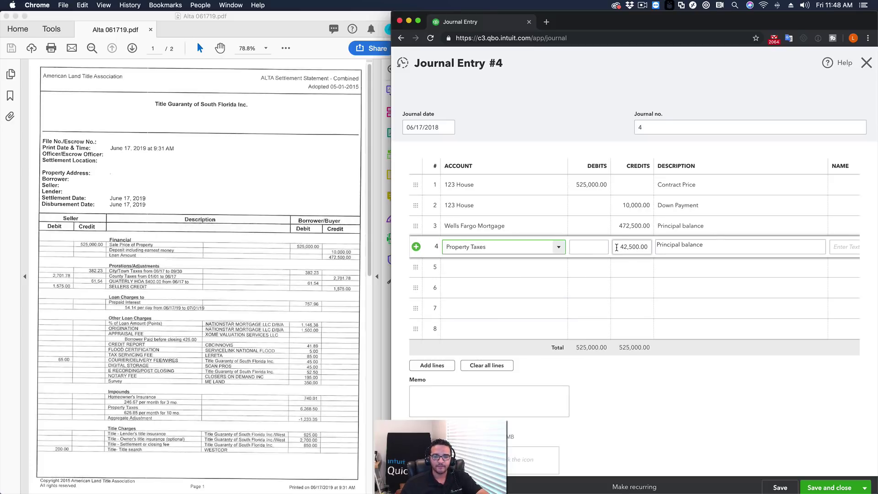
key(Tab)
click(588, 247)
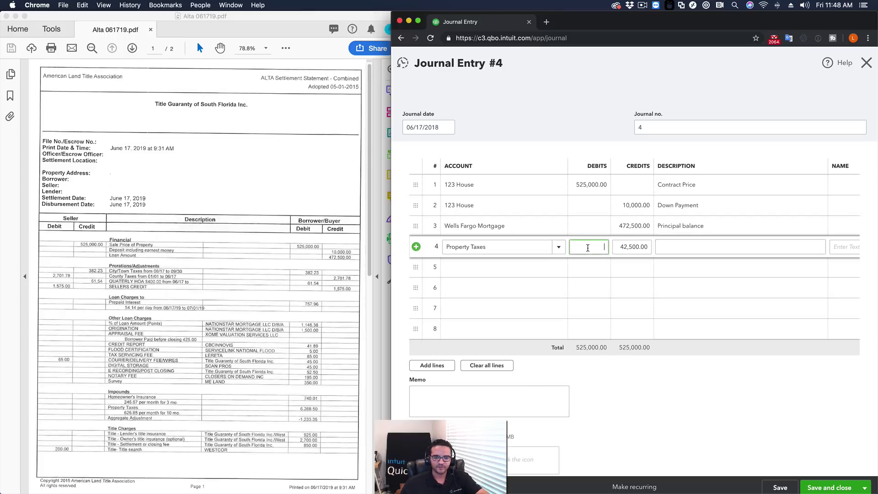
text(382.23)
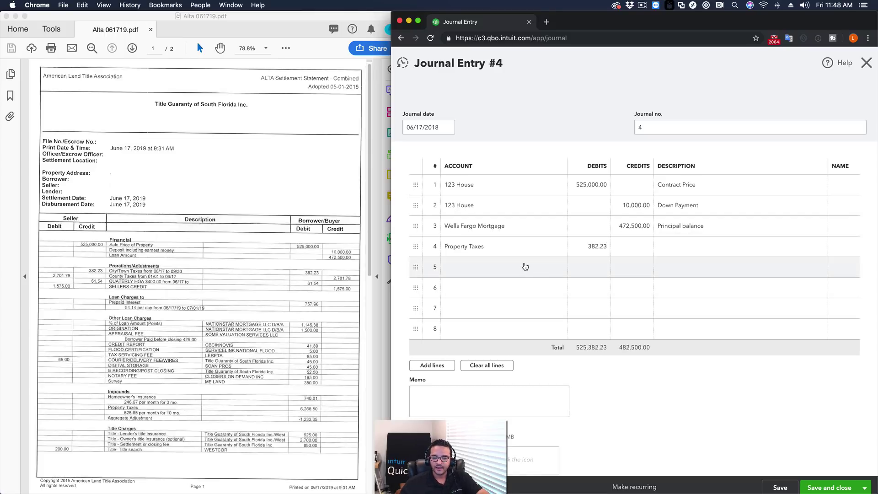
- Enter Property Taxes as the journal entry's fifth line with a credit of 2,701.78
click(495, 246)
click(494, 265)
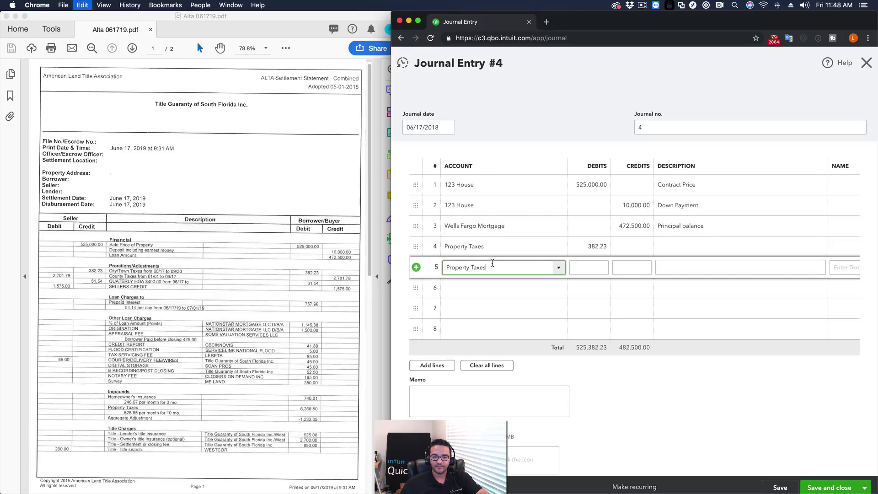
click(632, 268)
text(3)
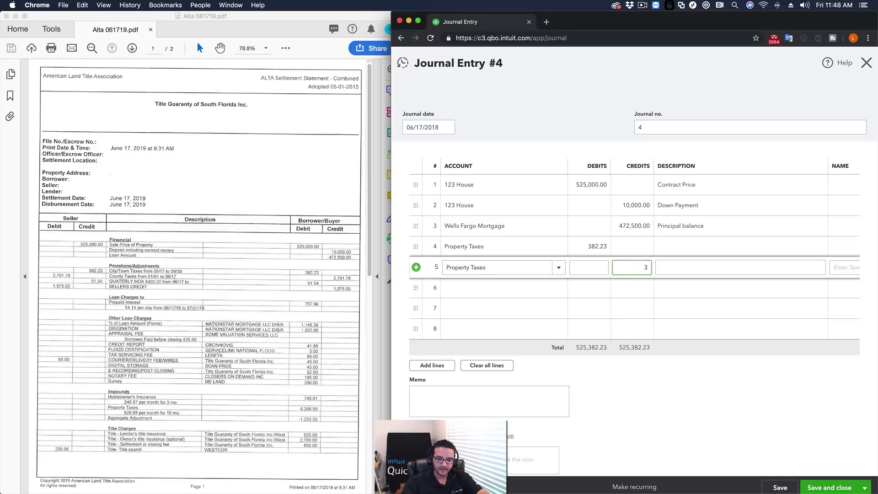
key(BackSpace)
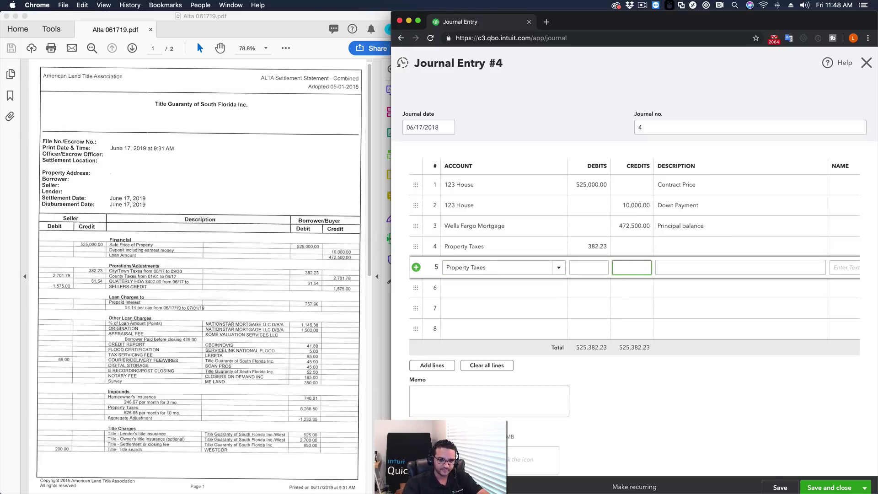
text(2,701.78)
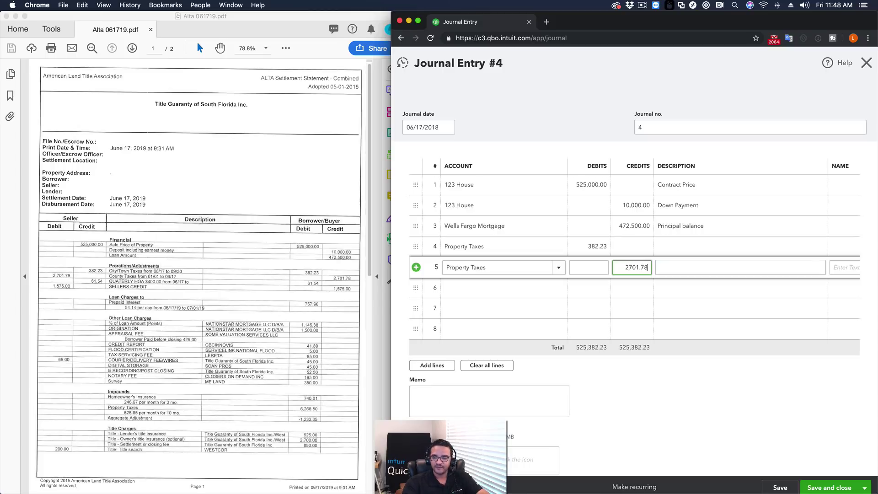
key(Tab)
- Describe both Property Taxes lines as Prorations/Adjustments to Property Taxes
click(711, 249)
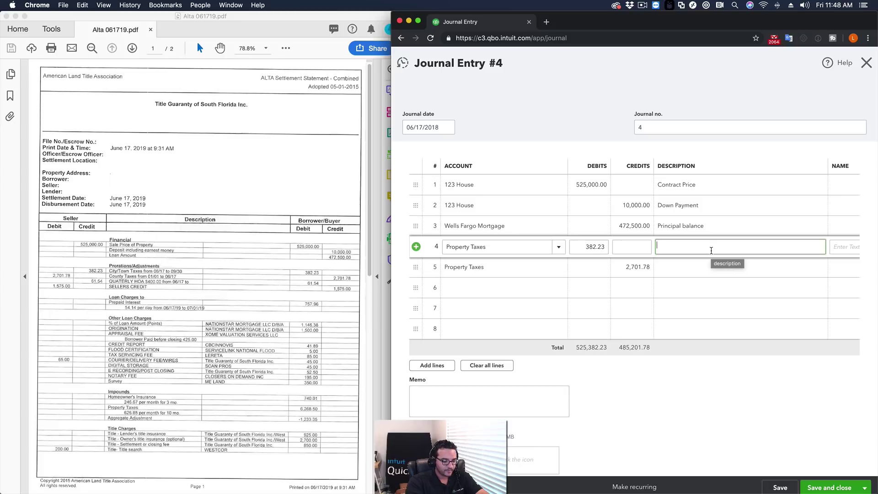
text(Prorations)
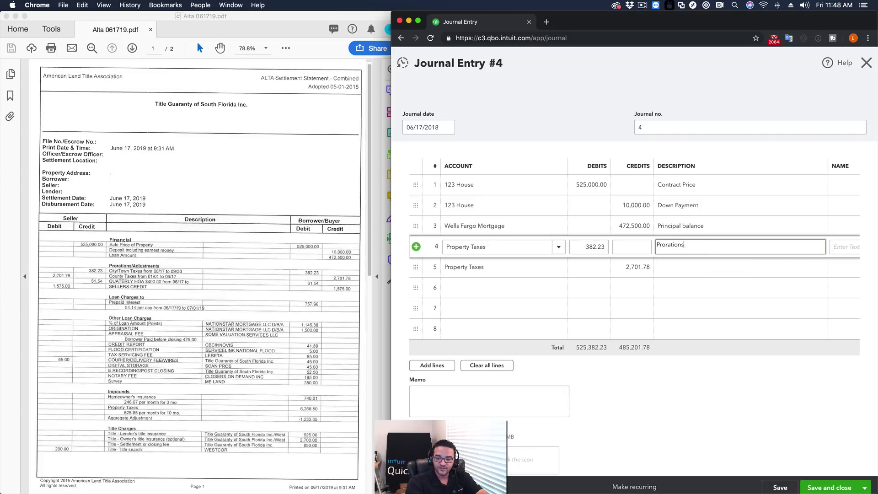
text(/Adjustments )
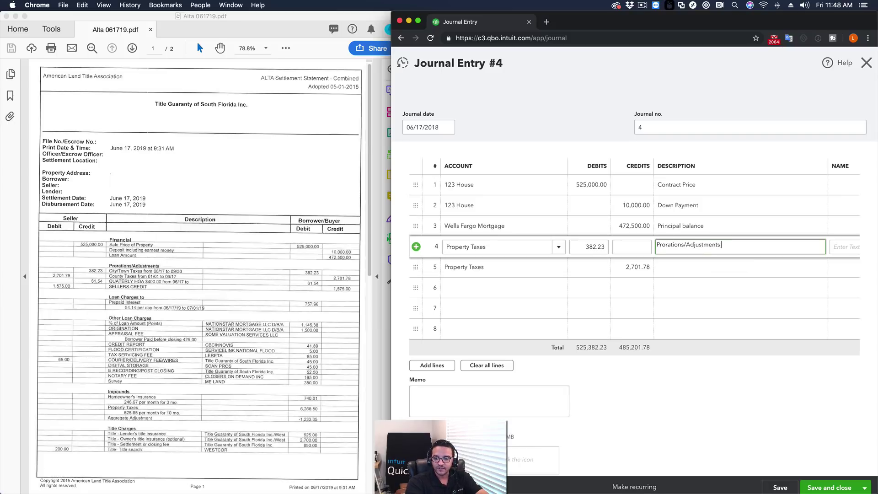
text(to Property)
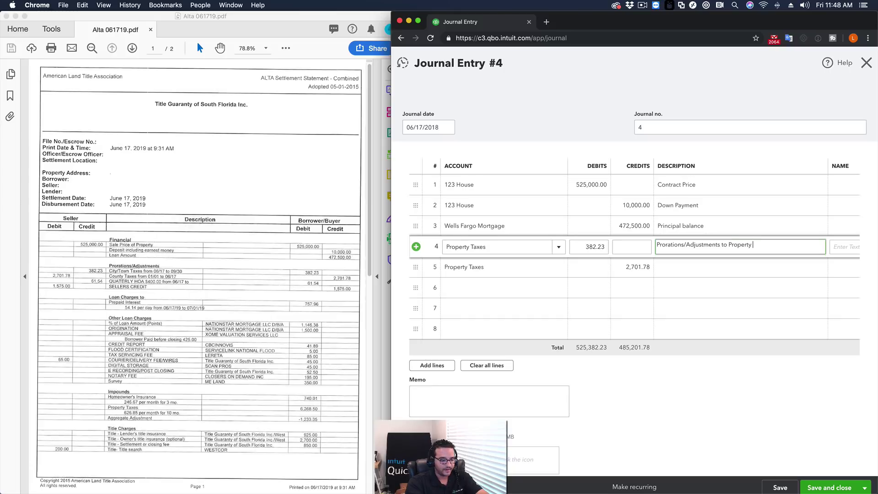
text( Taxes)
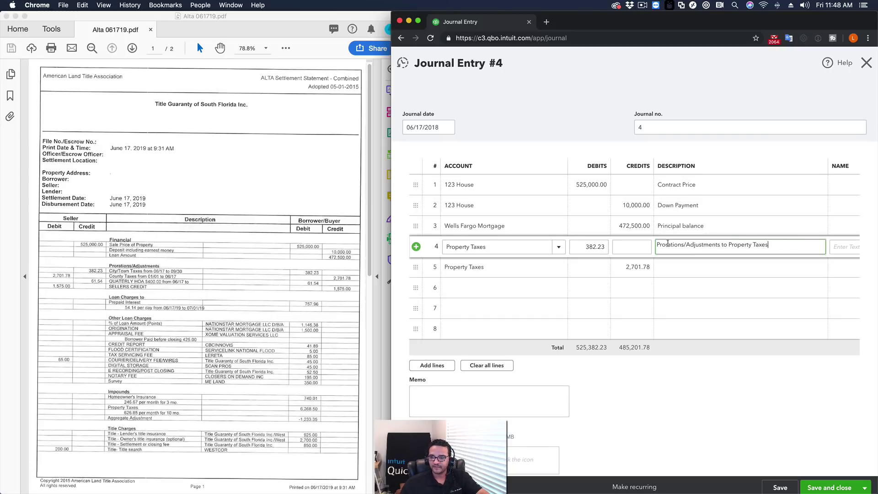
drag(772, 245, 652, 244)
key(cmd+c)
click(706, 268)
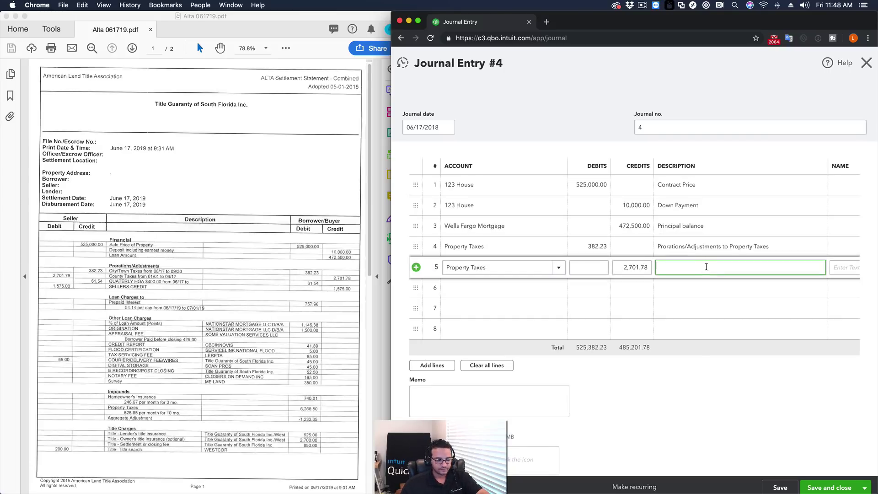
key(cmd+v)
- Choose the HOA expense account for the journal entry's sixth line
click(503, 287)
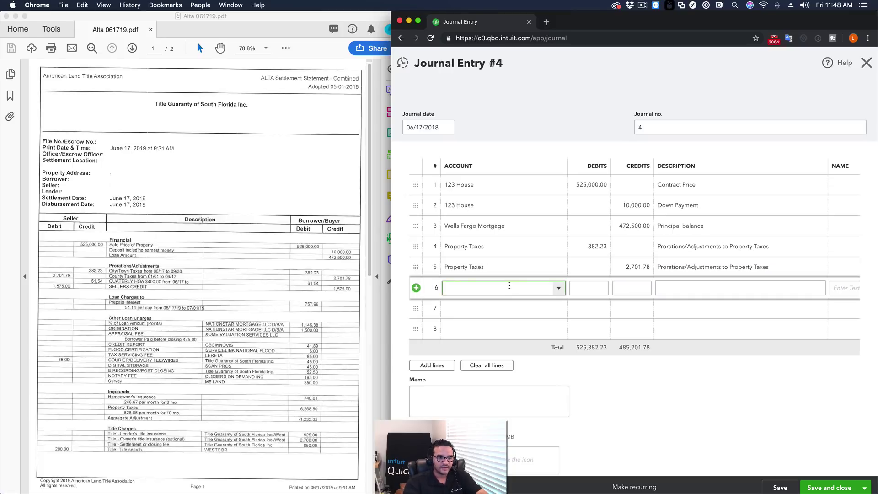
text(Home)
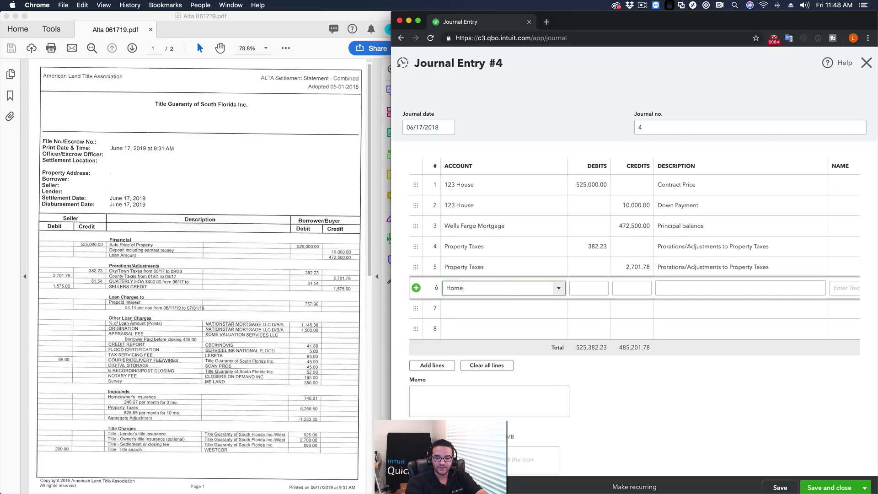
key(BackSpace)
key(BackSpace)
key(BackSpace)
key(BackSpace)
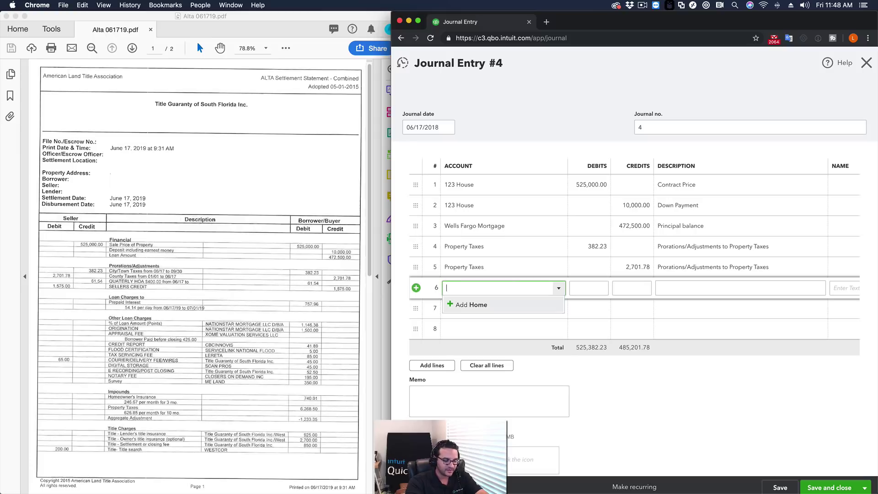
text(HOA)
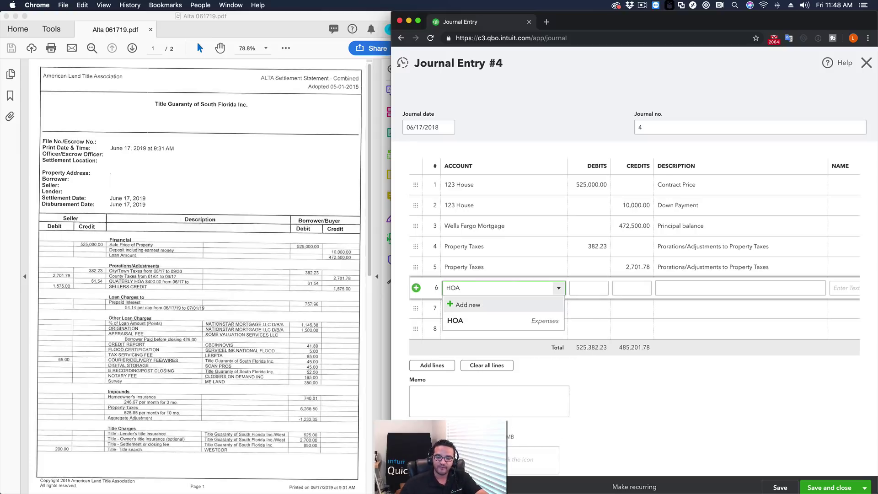
click(496, 322)
- Replace the HOA line's suggested credit with a debit of 61.54 and clear its description
click(618, 289)
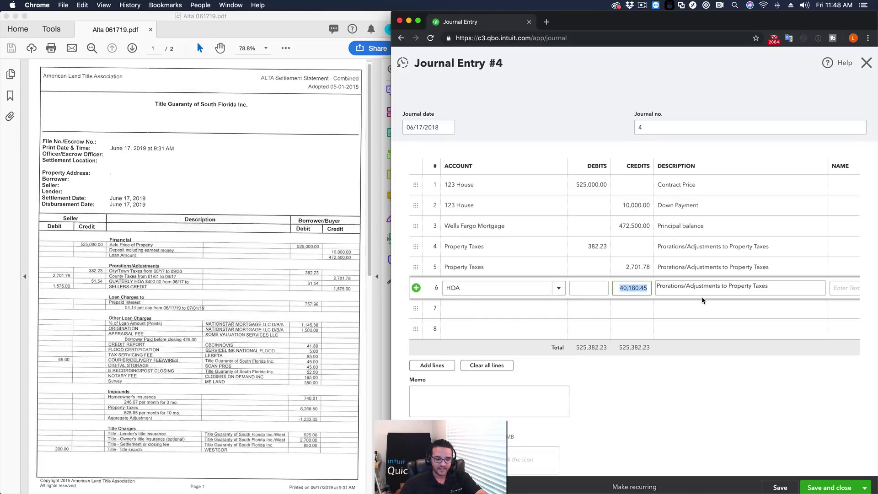
key(BackSpace)
key(shift+Tab)
text(61.54)
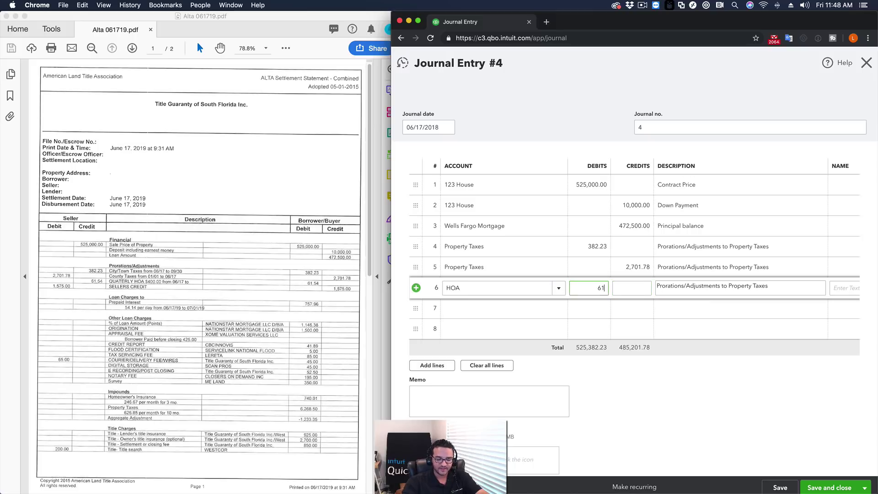
click(780, 288)
key(BackSpace)
key(shift+Tab)
key(shift+Tab)
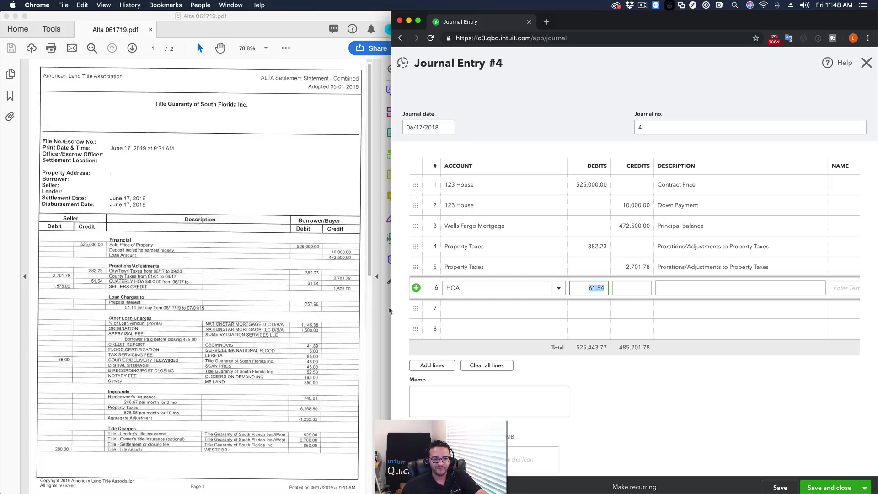
- Enter Interest Paid as the journal entry's seventh line with a debit of 757.96 and the description Prepaid interest
click(476, 308)
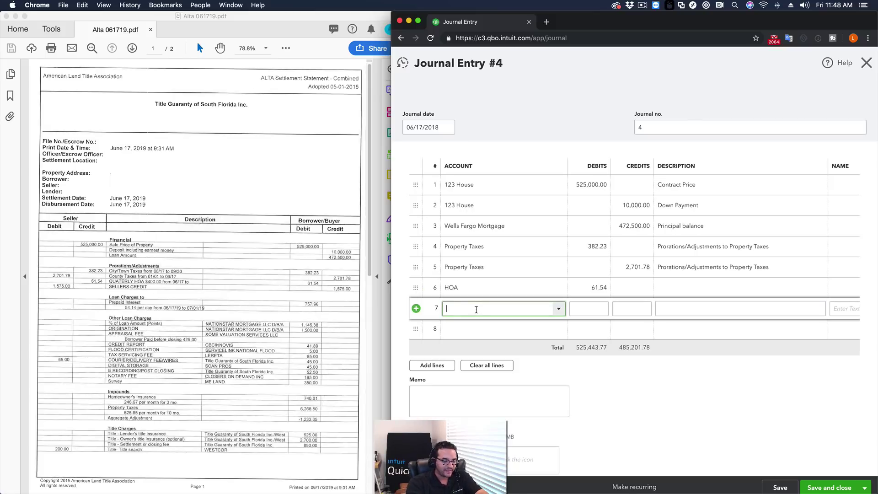
text(inte)
click(478, 342)
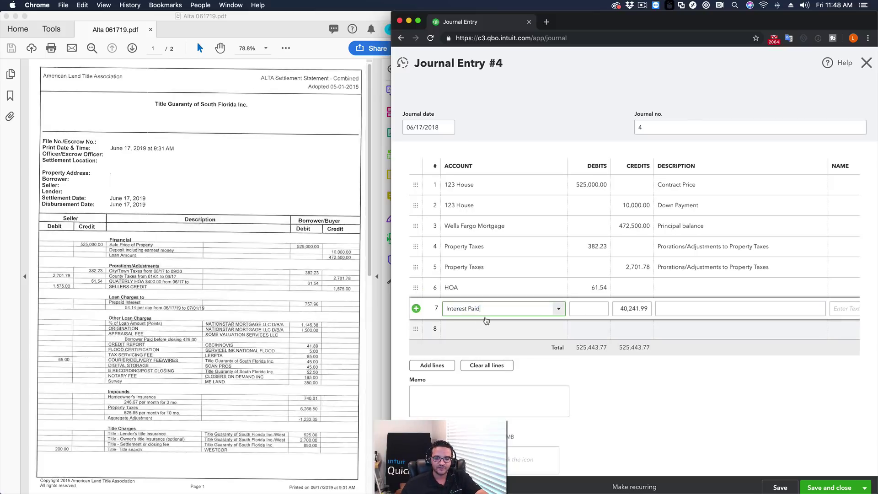
click(595, 308)
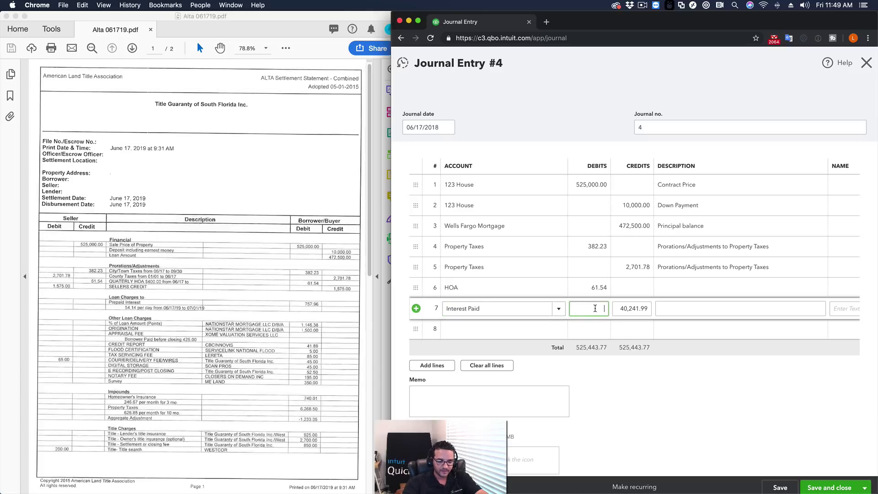
text(757.96)
key(Tab)
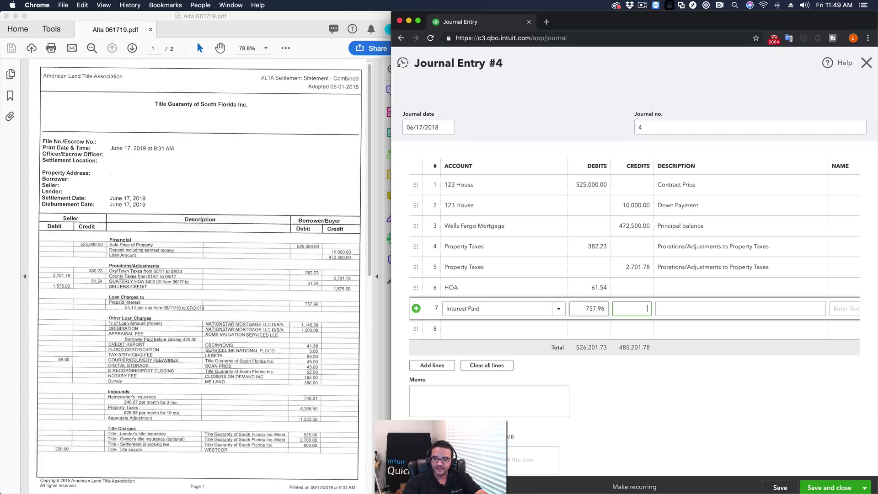
key(Tab)
text(Prepaid i)
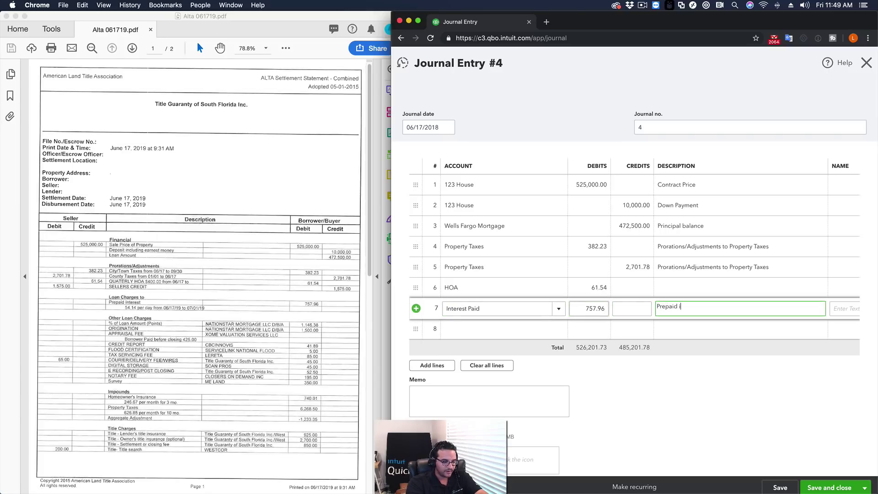
text(nterrest)
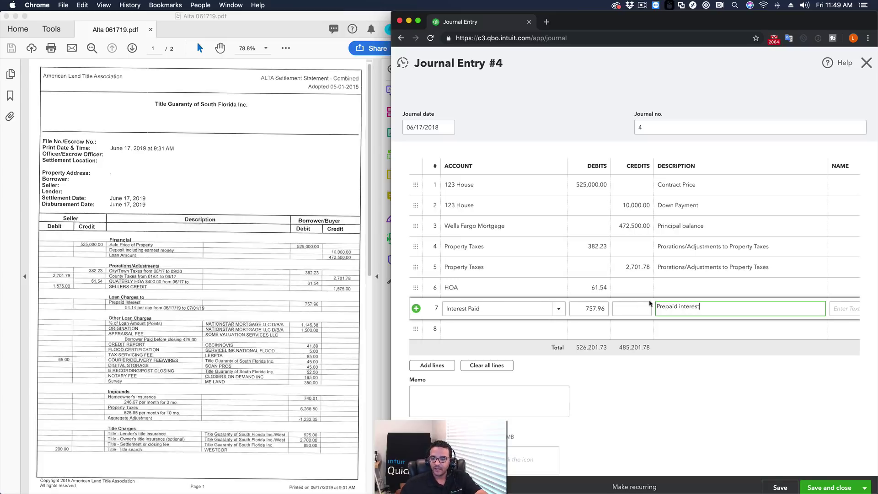
- Describe the HOA line as prepaid HOA
click(683, 293)
text(prepaird)
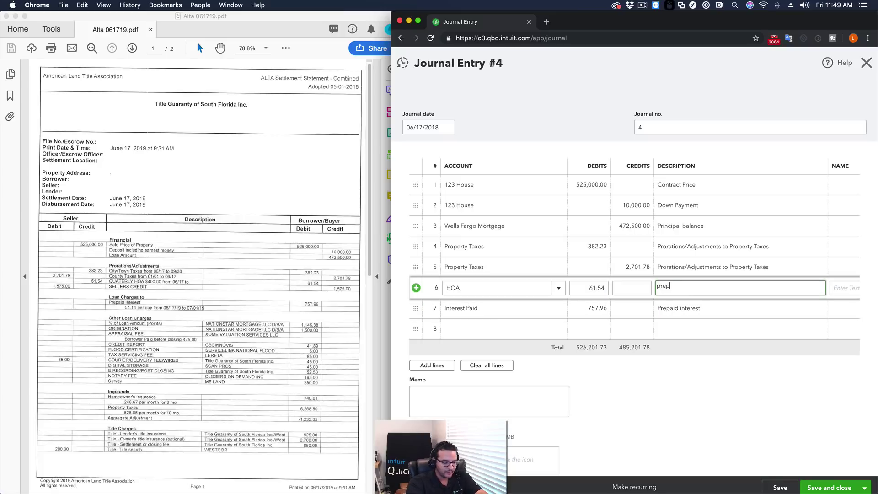
key(BackSpace)
key(BackSpace)
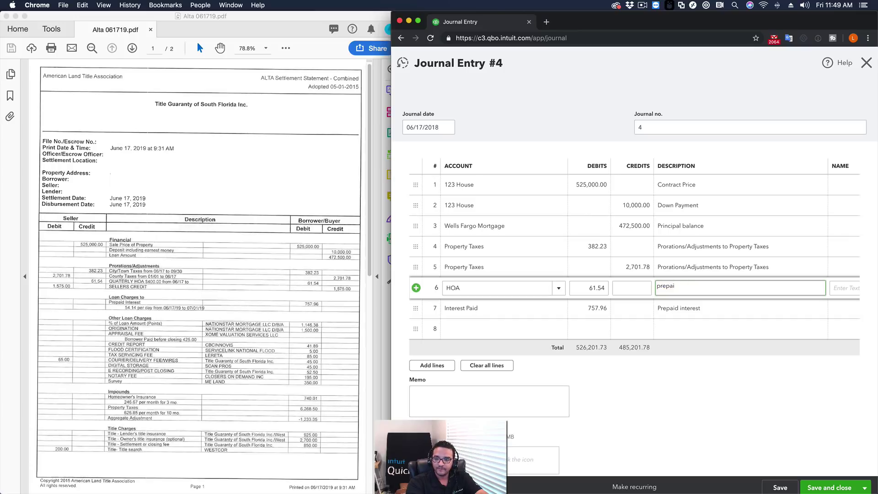
text(id HOA)
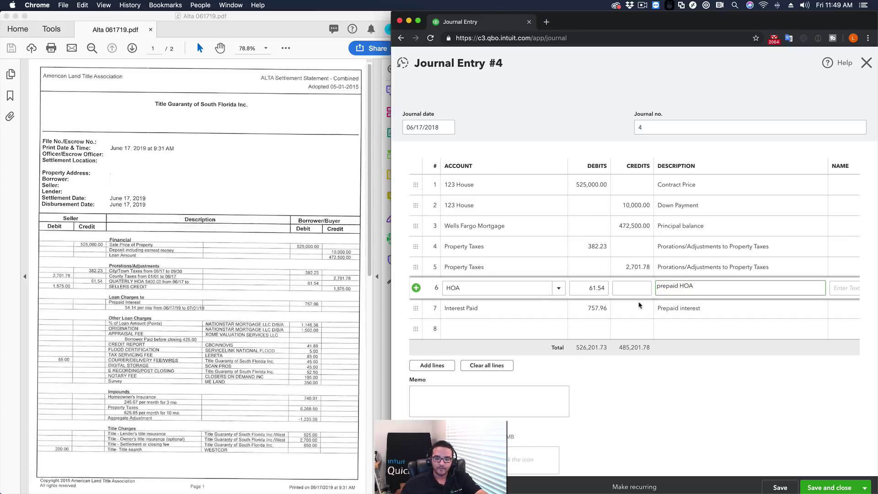
- Add more blank lines to the journal entry and choose the 123 House account for the eighth line
click(457, 328)
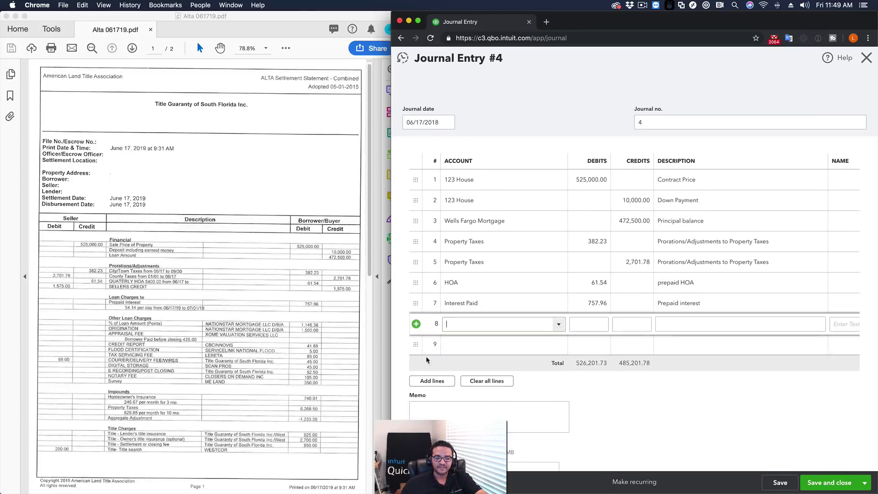
click(432, 379)
click(466, 322)
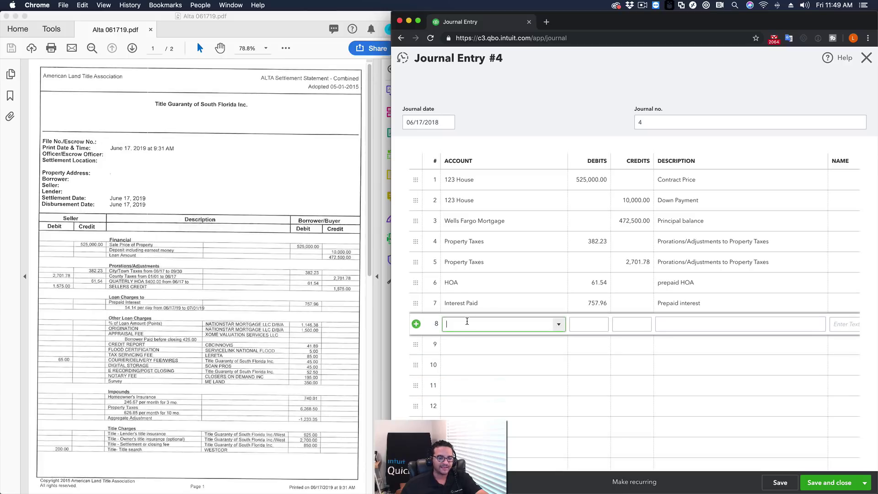
scroll(467, 321, down, 2)
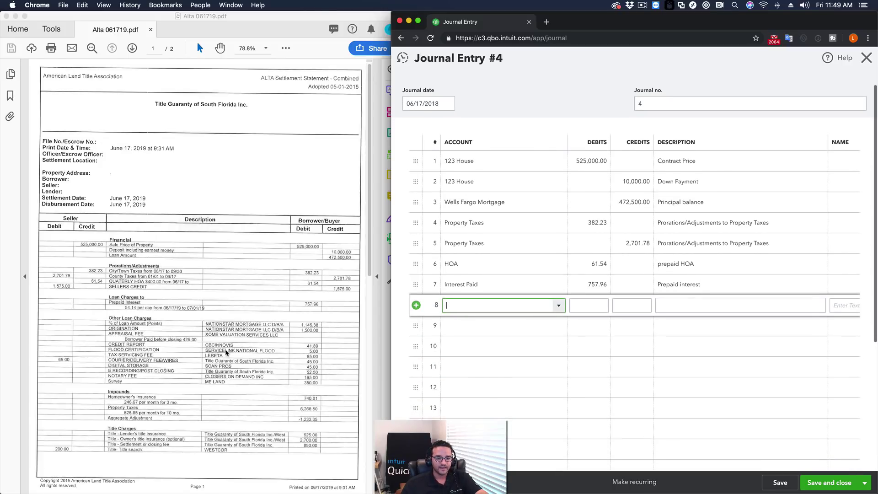
click(182, 347)
click(132, 324)
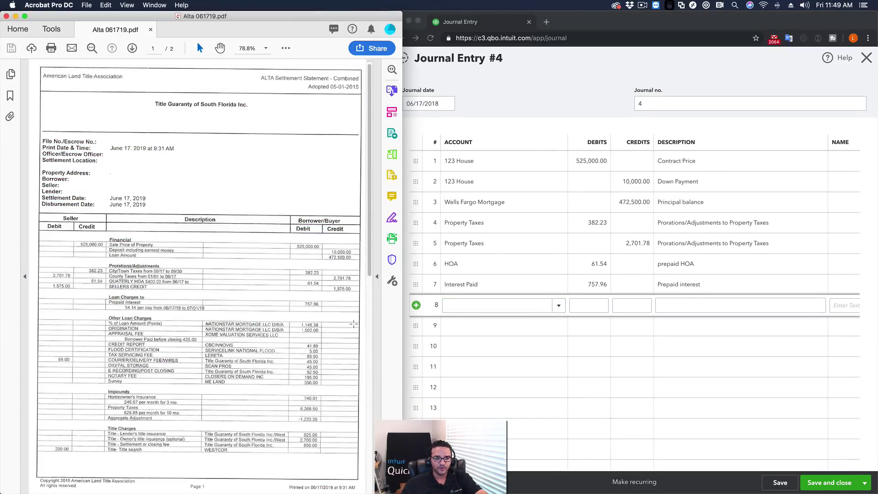
click(474, 306)
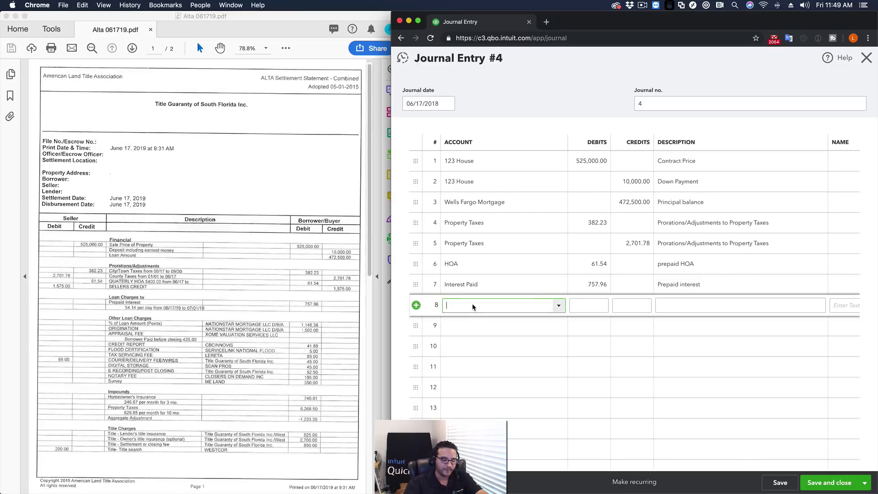
text(123 House)
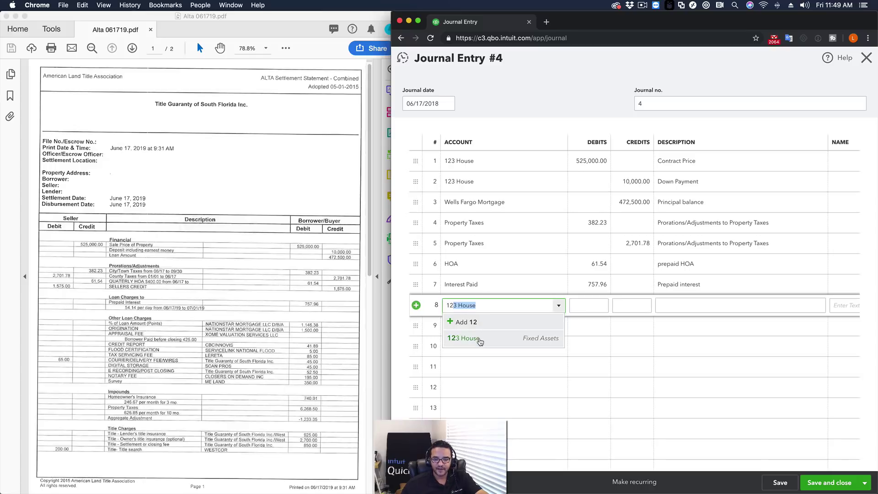
click(464, 338)
- Replace the eighth line's suggested credit with a summed debit of 6,665.47 for the buyer's other loan charges
click(602, 304)
click(647, 305)
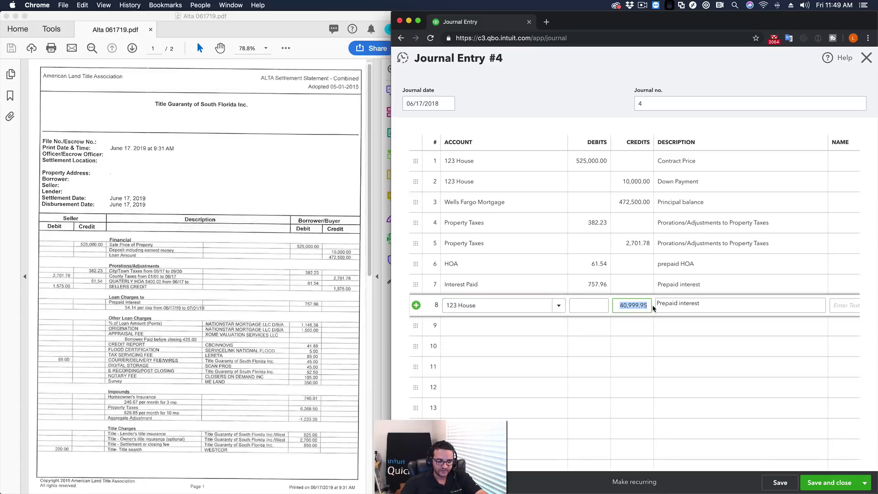
key(BackSpace)
click(604, 305)
text(1146.38+1500+41.89)
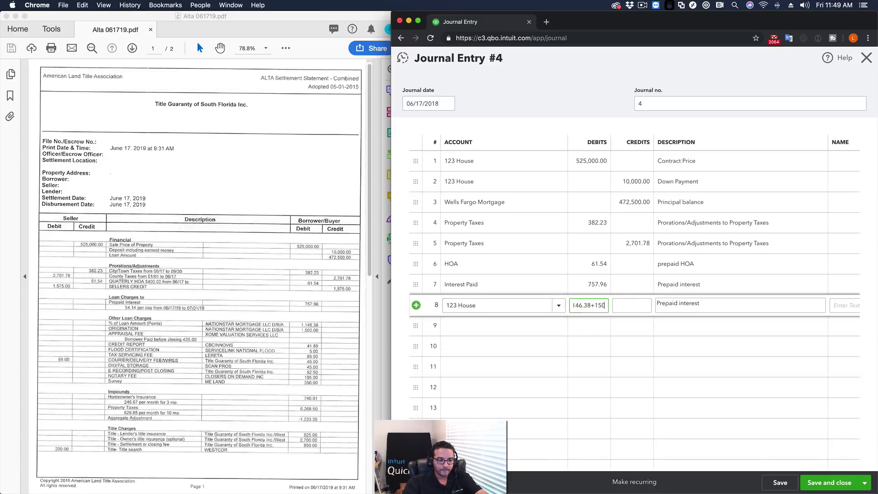
text(+5)
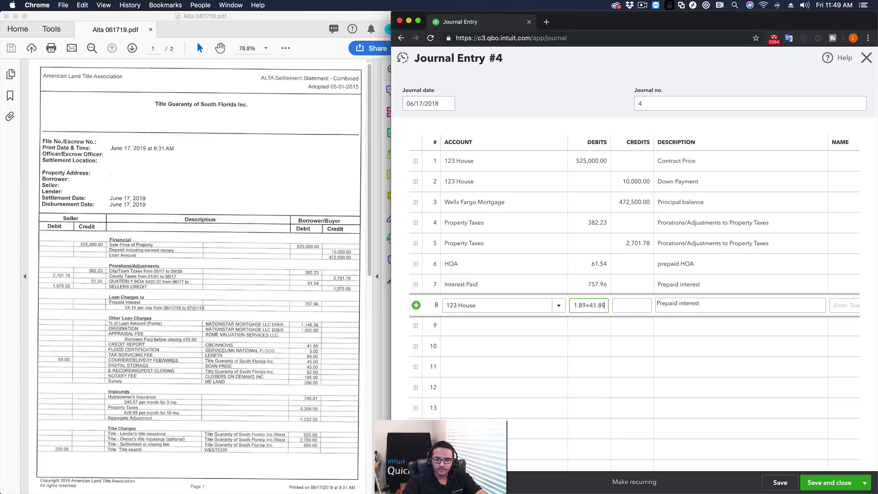
text(+85+45+45)
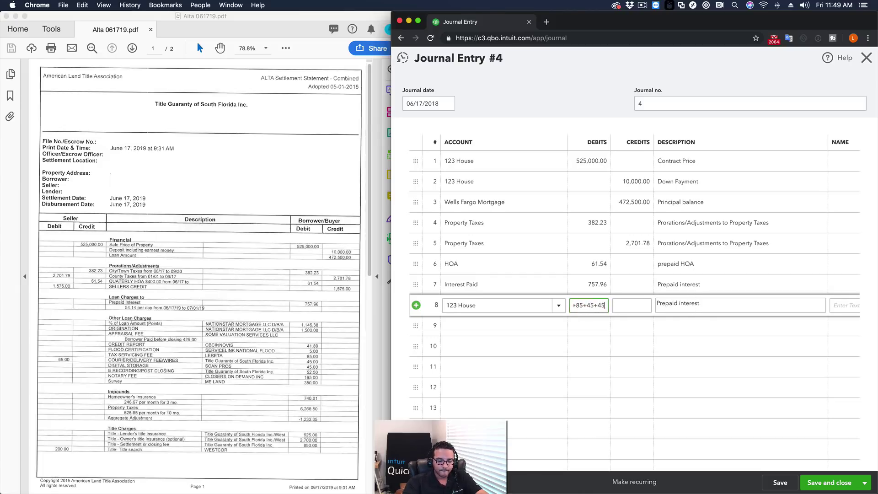
text(+52.50+195+350)
key(Tab)
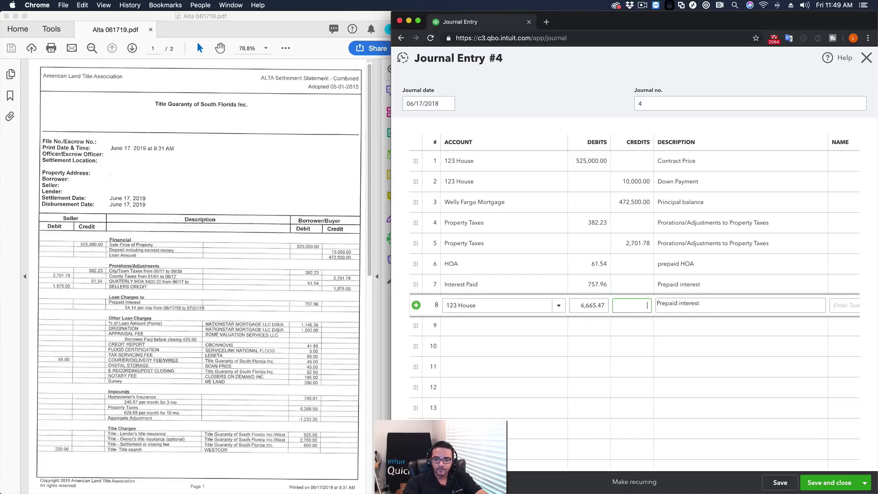
- Replace the eighth line's description with Origination Fees and Title/doc fees
key(Tab)
click(640, 300)
key(Tab)
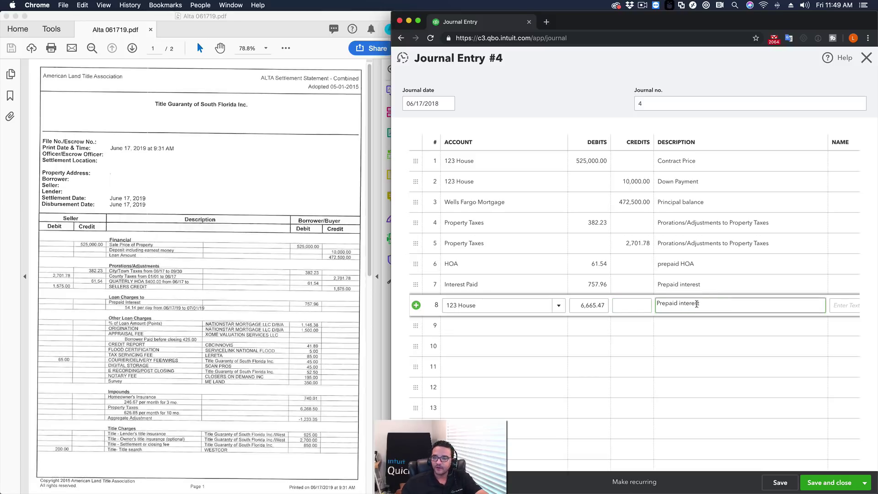
text(Ori)
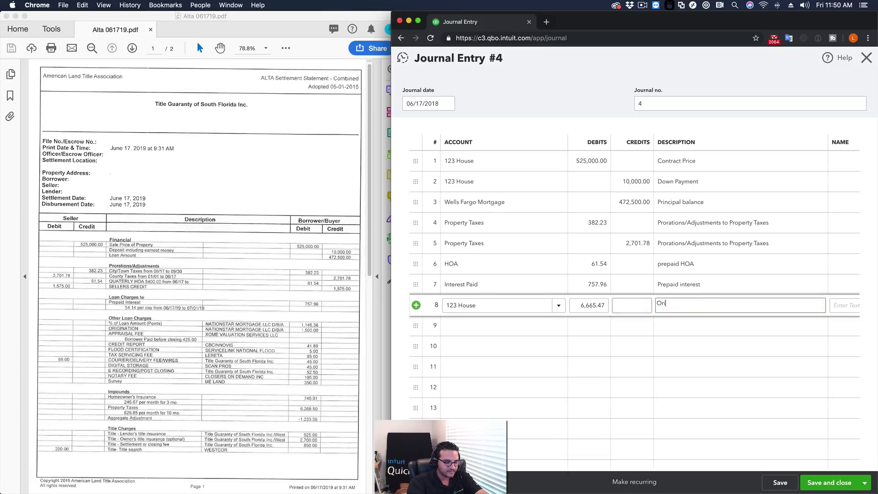
text(gination Fees and)
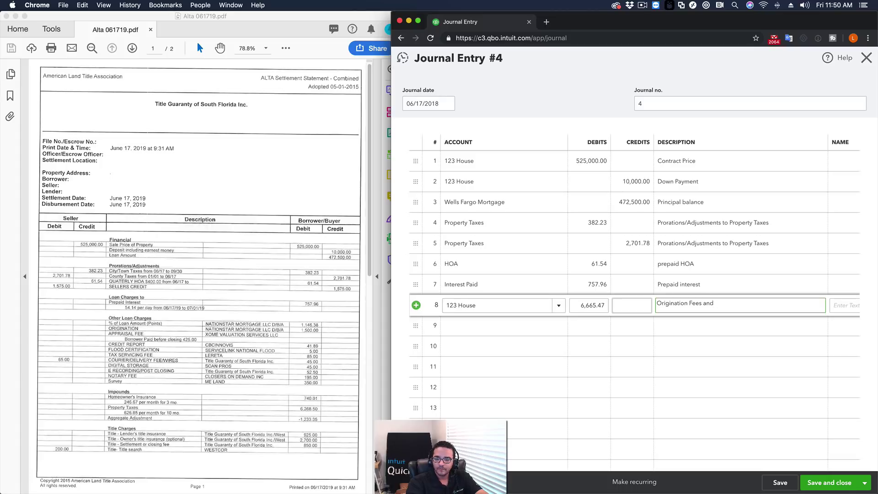
text( Title/)
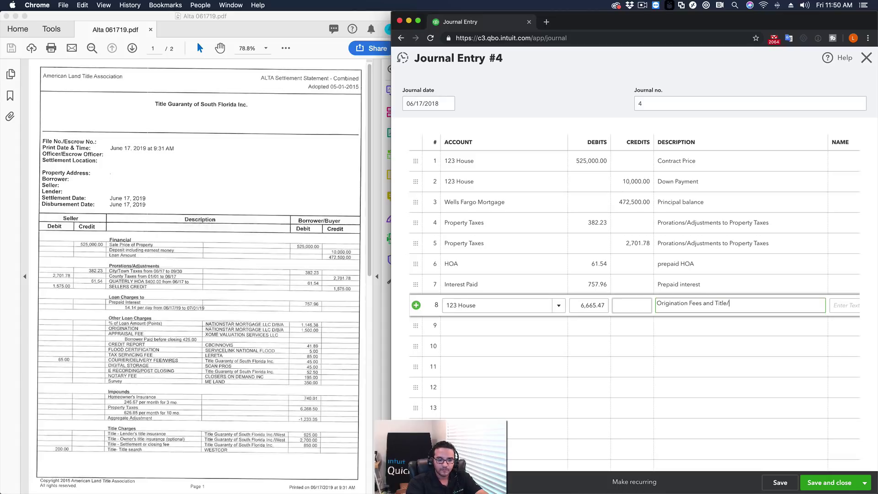
text(doc f)
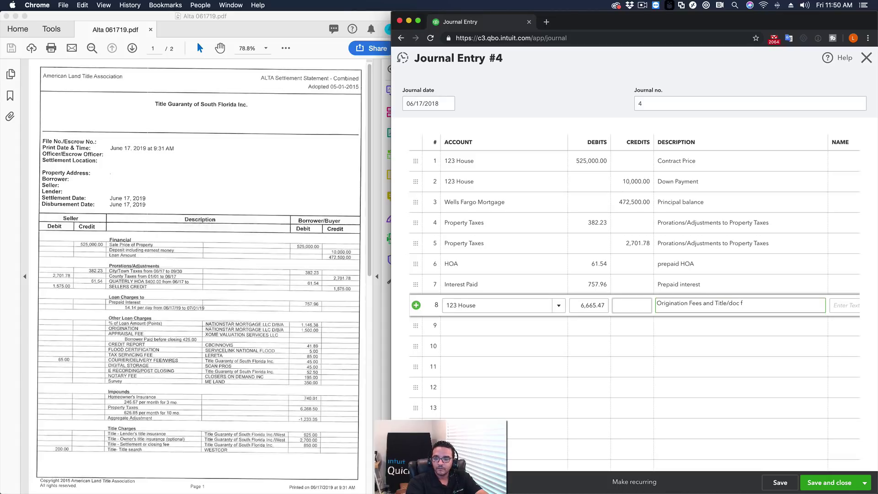
text(ees)
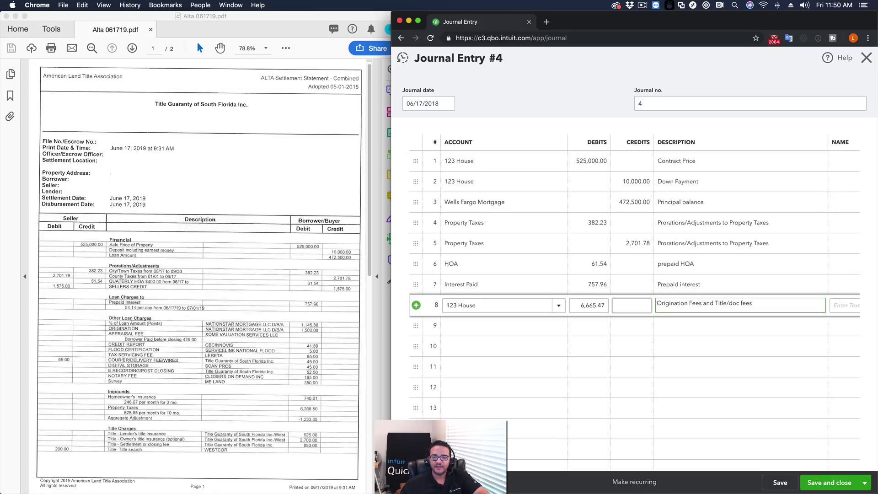
click(505, 327)
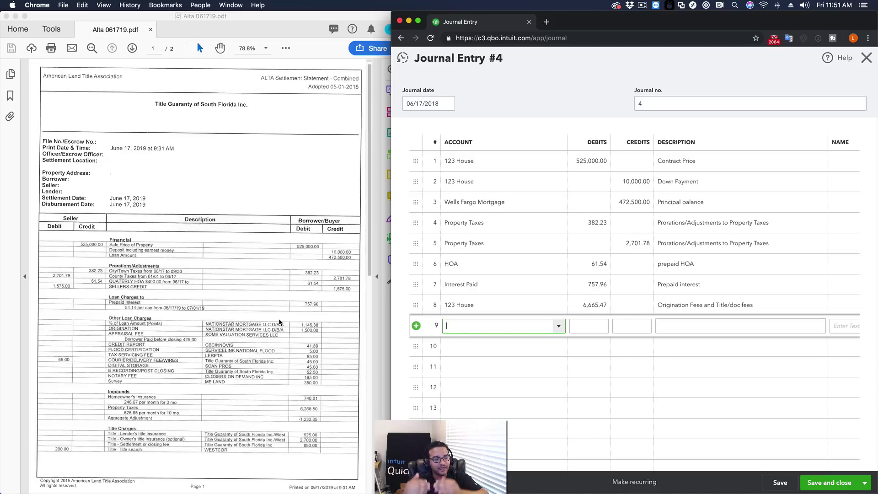
- Examine the Impounds section of the settlement statement, including homeowner's insurance, property taxes and the aggregate adjustment in the buyer's debit column
scroll(284, 314, down, 5)
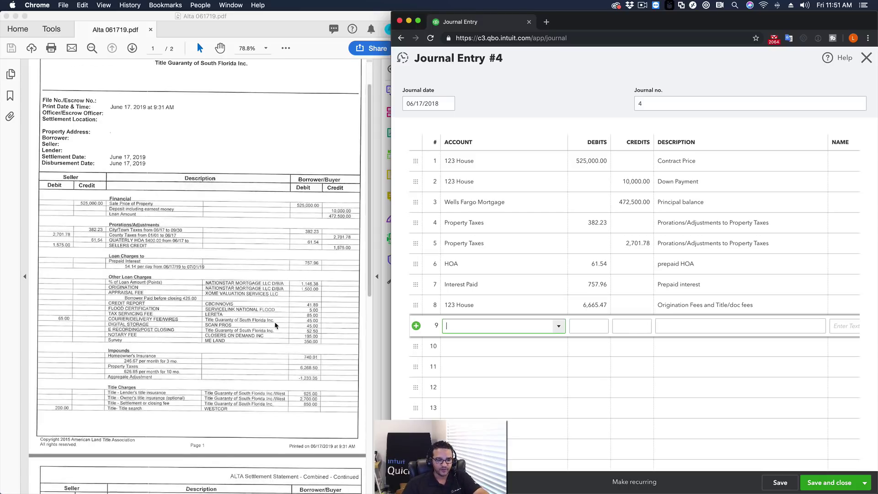
scroll(172, 295, down, 1)
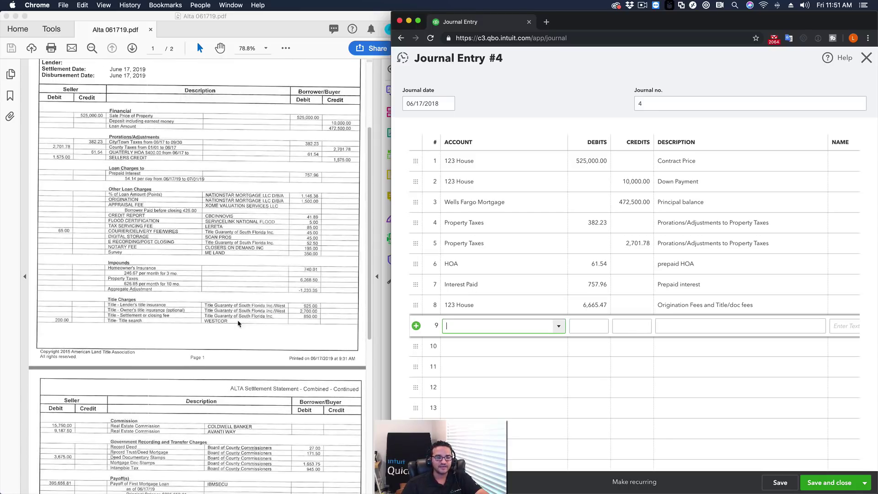
scroll(307, 277, up, 3)
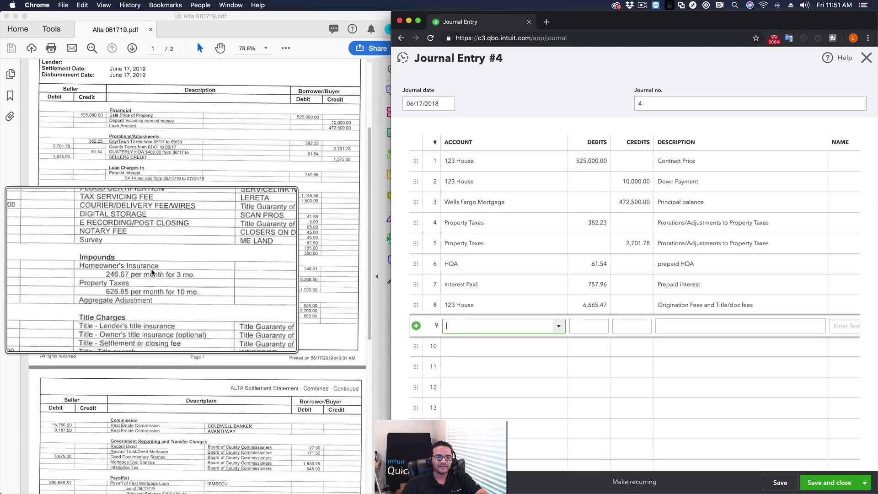
scroll(152, 274, down, 3)
scroll(312, 275, up, 2)
scroll(311, 272, up, 2)
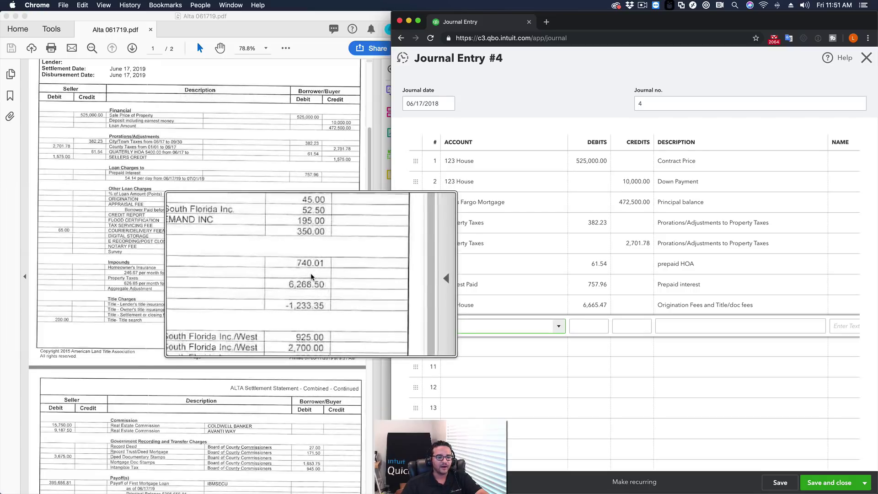
scroll(311, 273, down, 4)
scroll(310, 273, up, 3)
scroll(310, 272, down, 3)
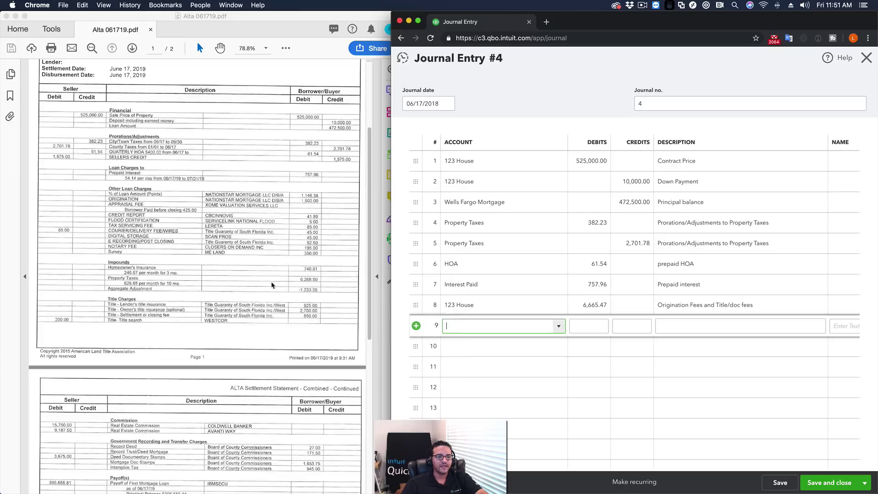
scroll(322, 283, up, 3)
scroll(309, 283, down, 3)
scroll(303, 292, up, 4)
scroll(303, 295, down, 4)
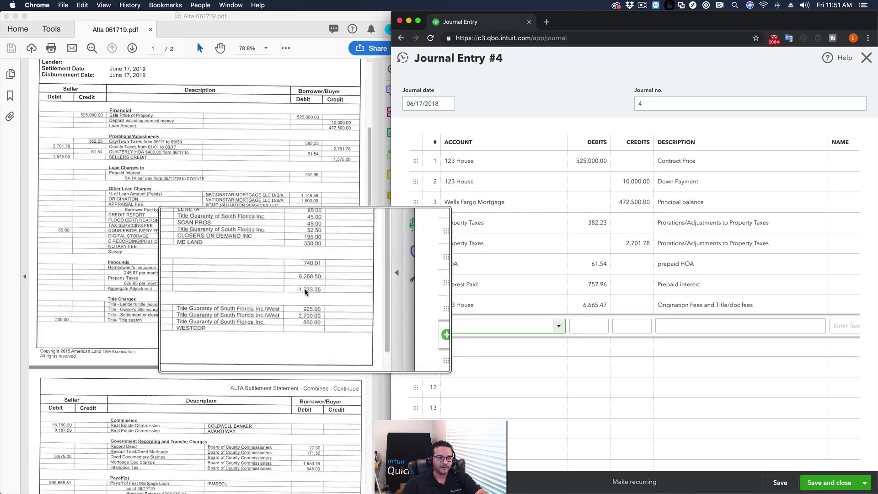
scroll(309, 289, up, 1)
scroll(309, 289, down, 3)
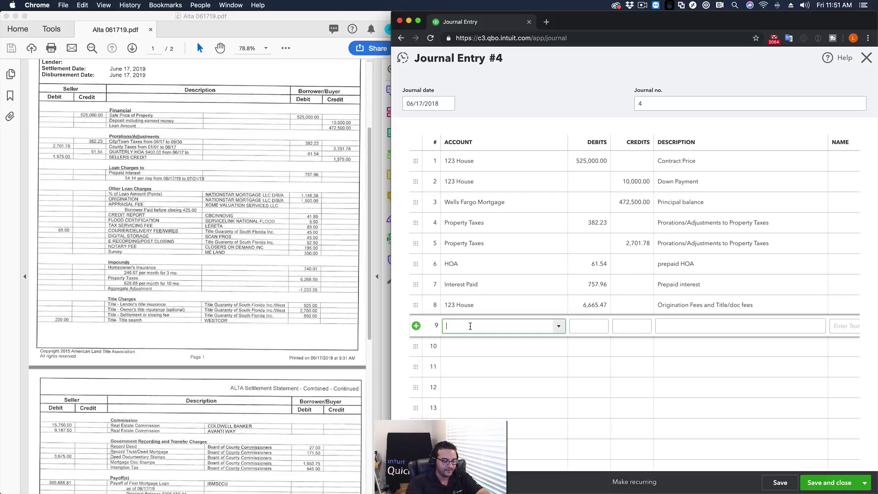
- Start a new account named Prepaid Impounds from the ninth journal line and set its account type to Other Current Assets
text(Prepaid )
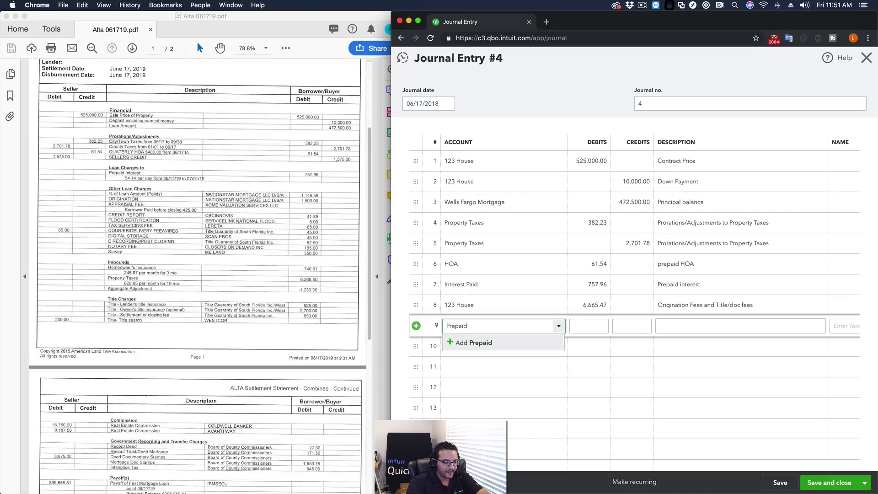
text(Impounds)
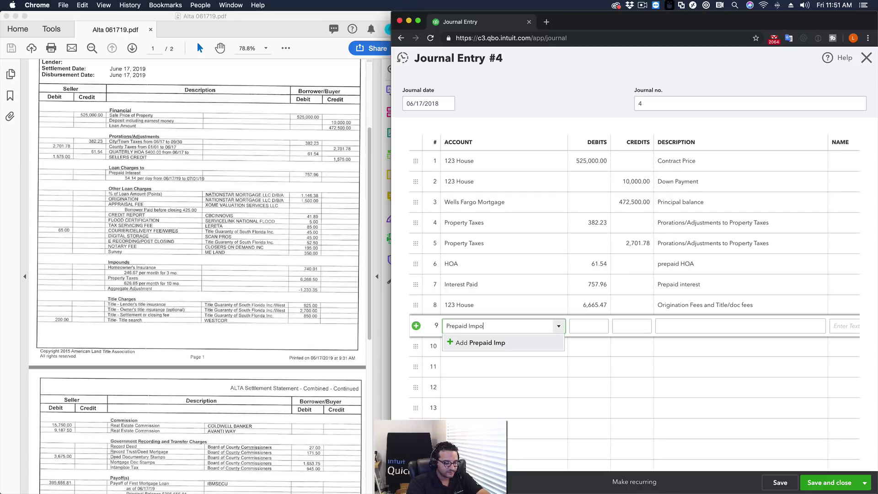
click(490, 346)
click(516, 170)
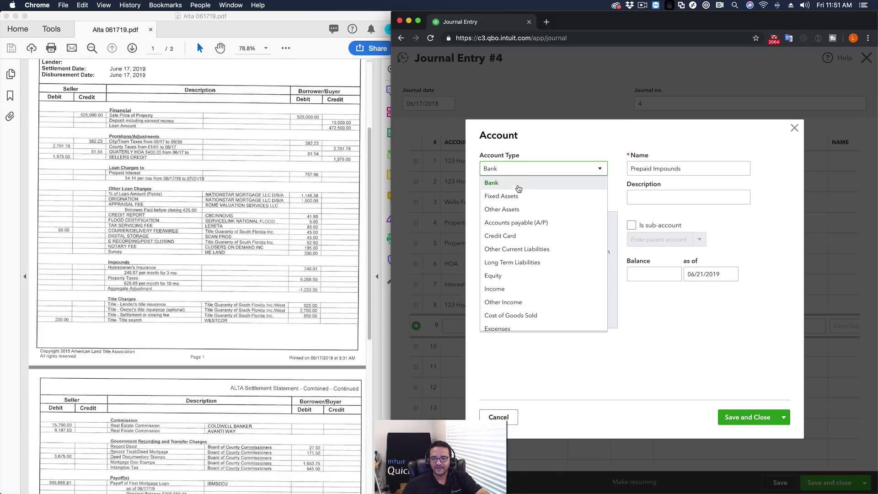
scroll(519, 190, down, 1)
scroll(530, 201, up, 3)
click(537, 199)
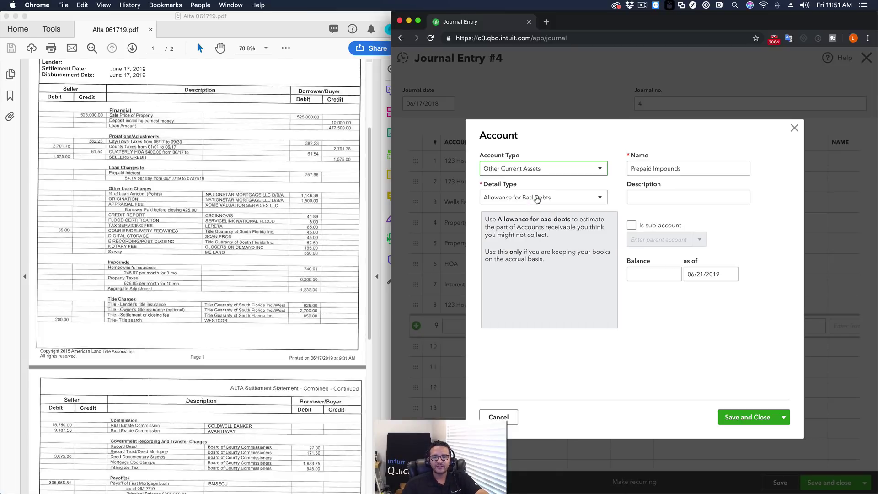
- Extend the new account's name to Prepaid Impounds (Escrow) and save the account
click(690, 168)
text(Prepaid Impounds ()
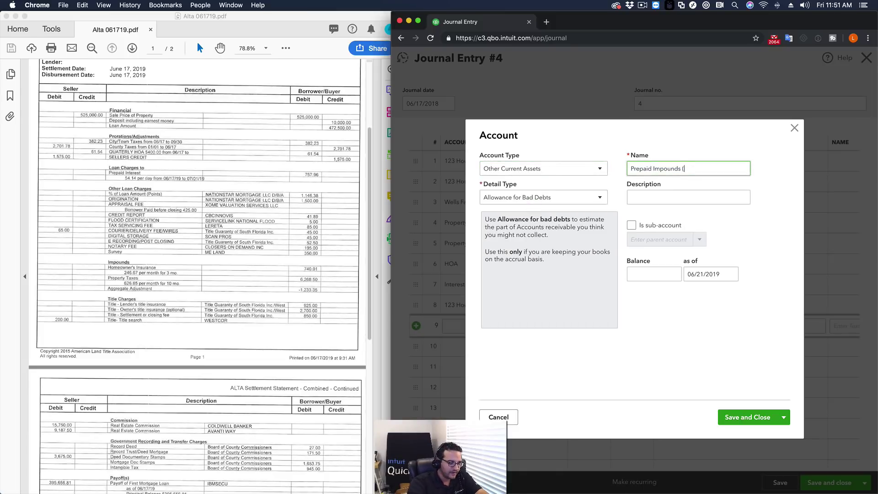
text(Escrow)
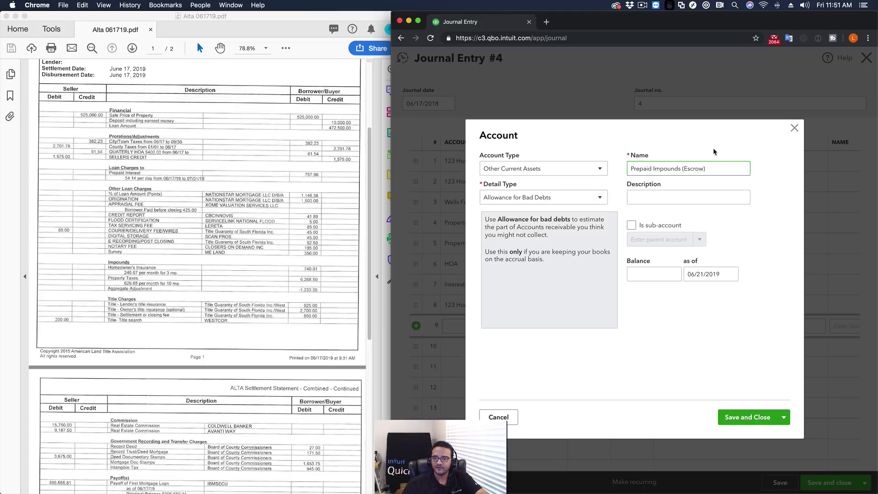
drag(707, 169, 681, 170)
click(580, 175)
click(753, 419)
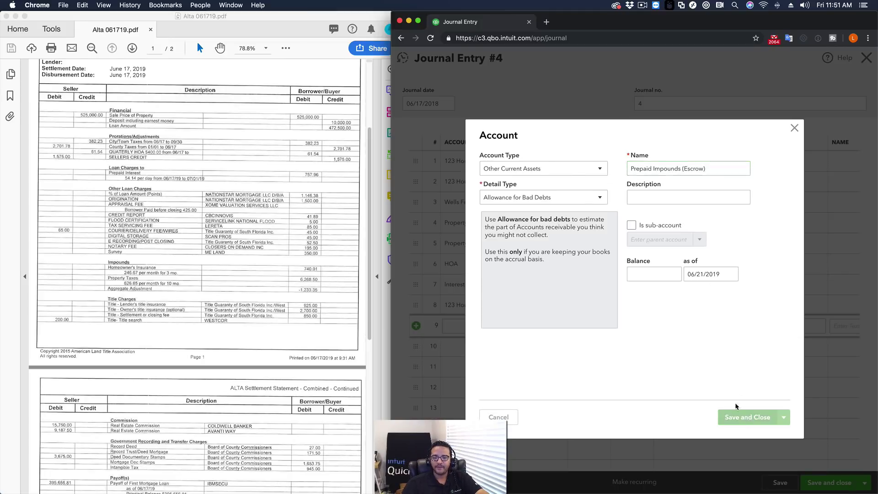
- Set the ninth line's description to Prepaid HO Insurance and enter the homeowner's insurance impound as a debit of 740.01
key(Tab)
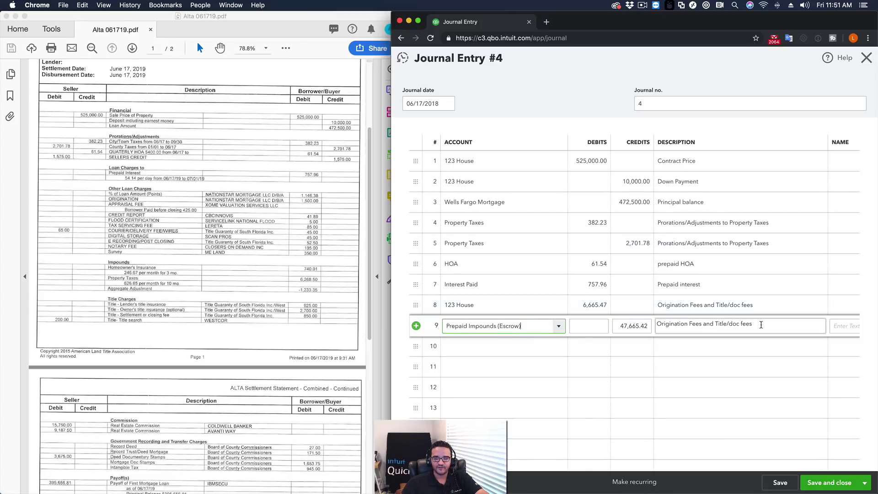
text(Prepaid)
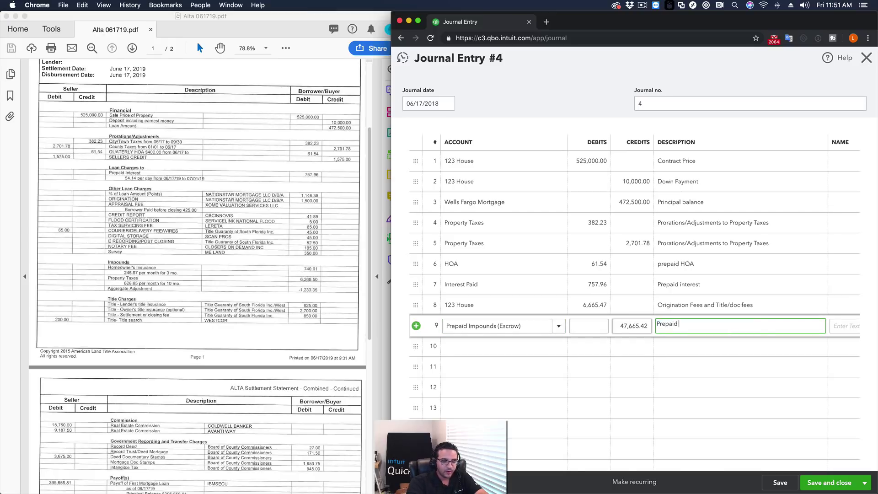
text( HO Insurance)
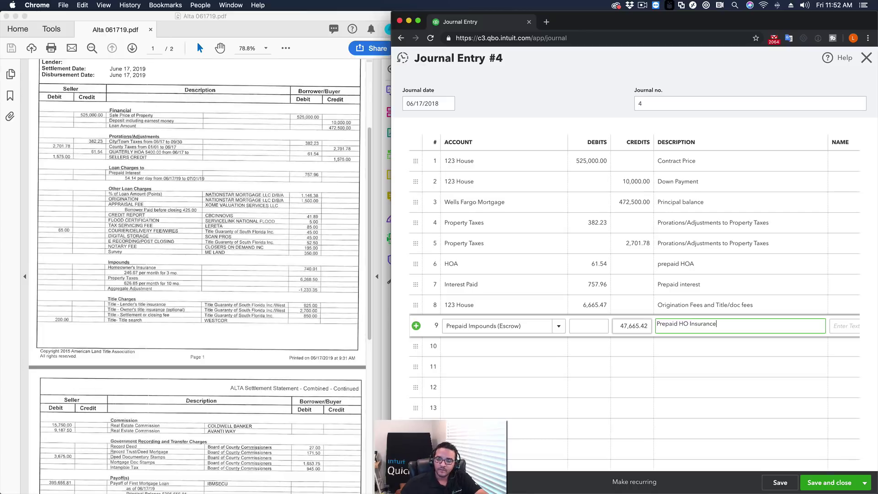
click(592, 325)
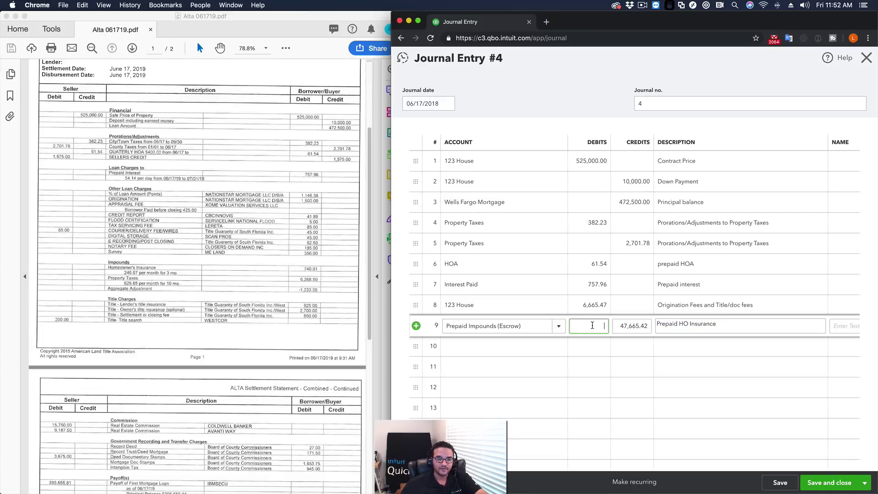
text(740.01)
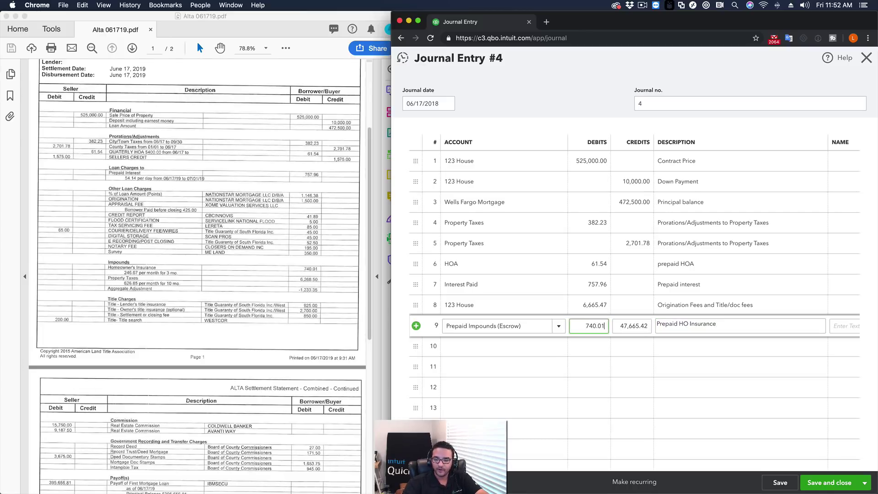
- Fill the tenth line with the Prepaid Impounds (Escrow) account, a 6,268.50 debit and the description Prepaid Property Taxes
click(525, 325)
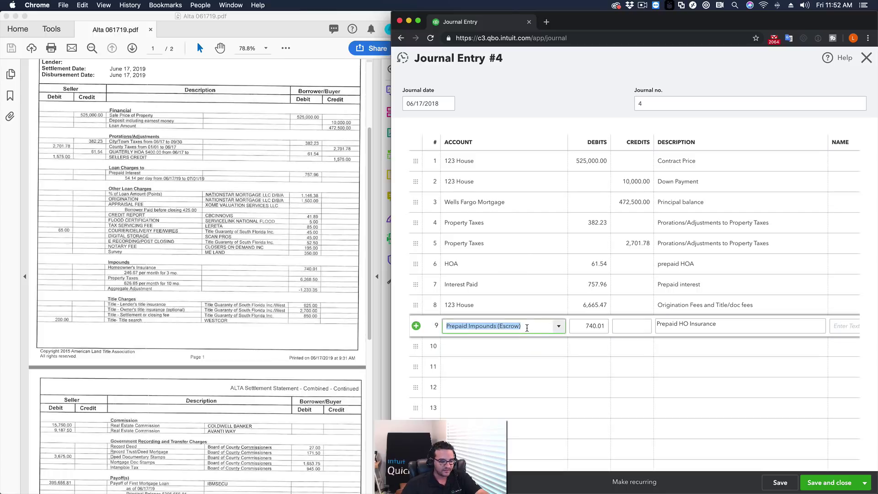
click(514, 347)
click(586, 346)
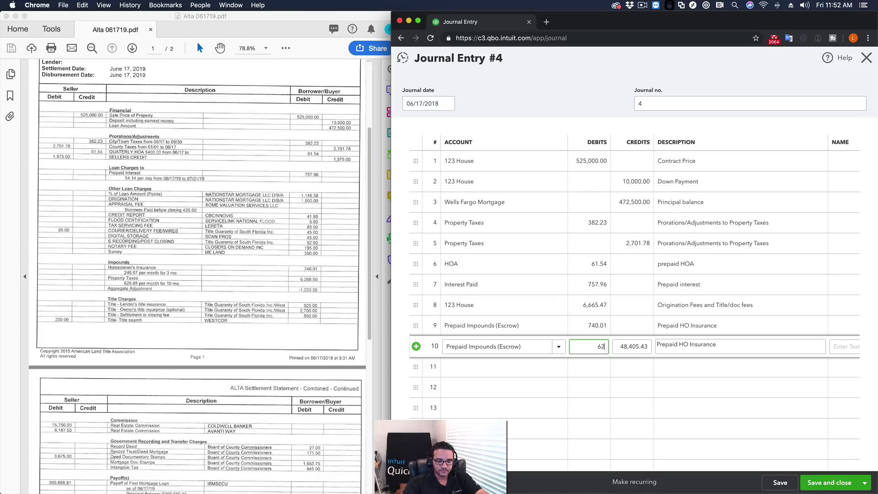
text(6,268.50)
key(Tab)
key(Tab)
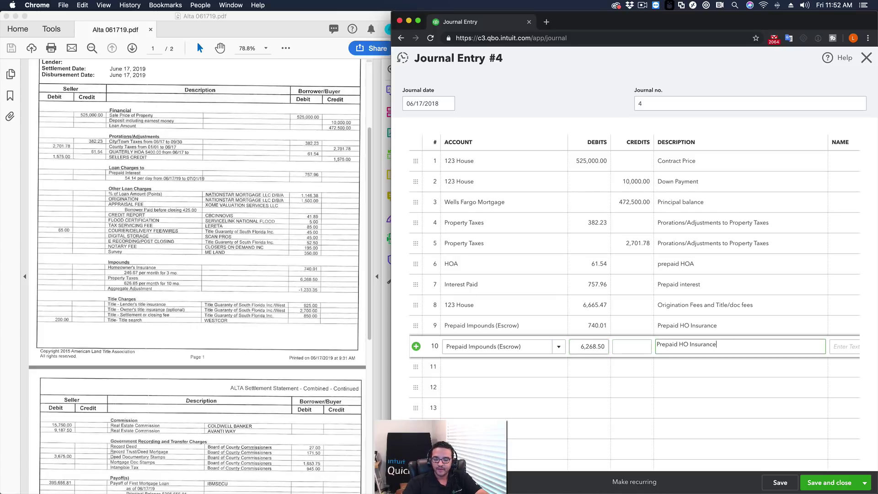
drag(679, 345, 716, 345)
key(BackSpace)
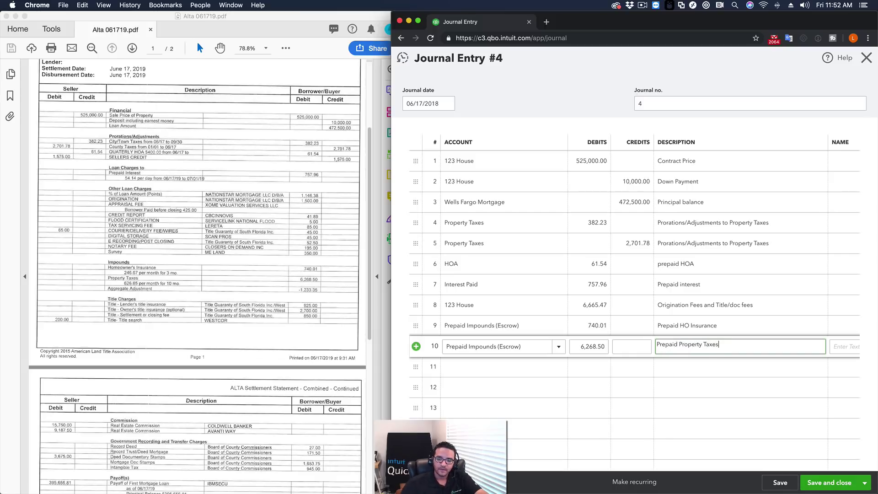
- Subtract the aggregate adjustment of 1,233.35 from the tenth line's property tax debit
click(588, 326)
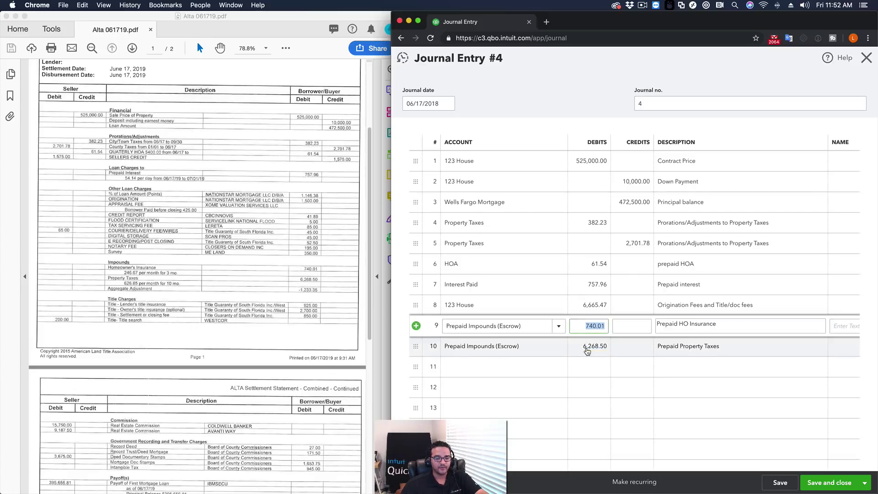
click(587, 348)
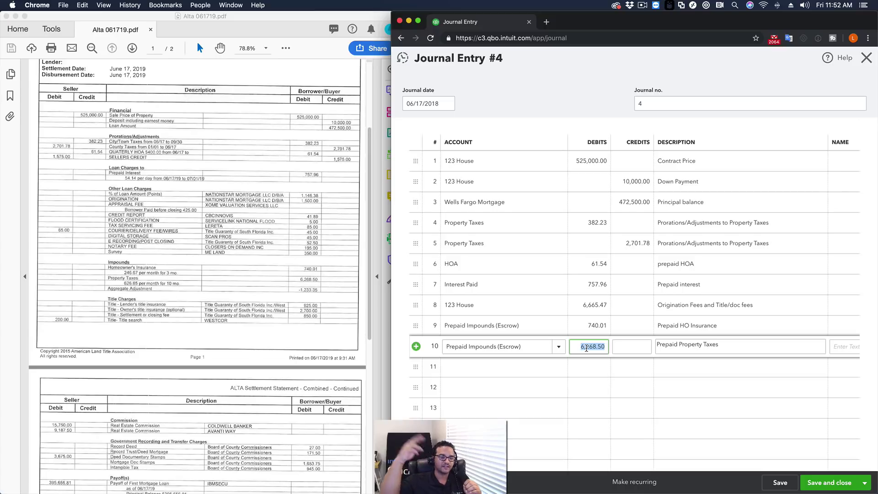
click(526, 371)
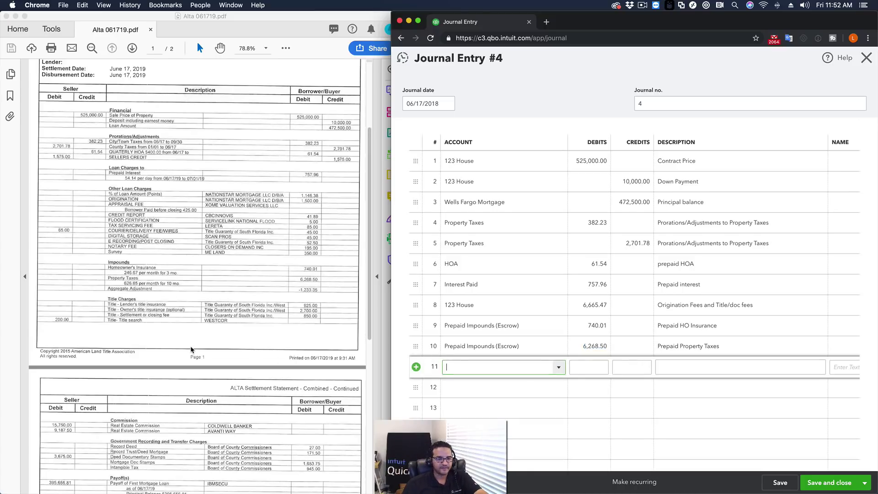
scroll(187, 295, down, 3)
scroll(295, 281, down, 2)
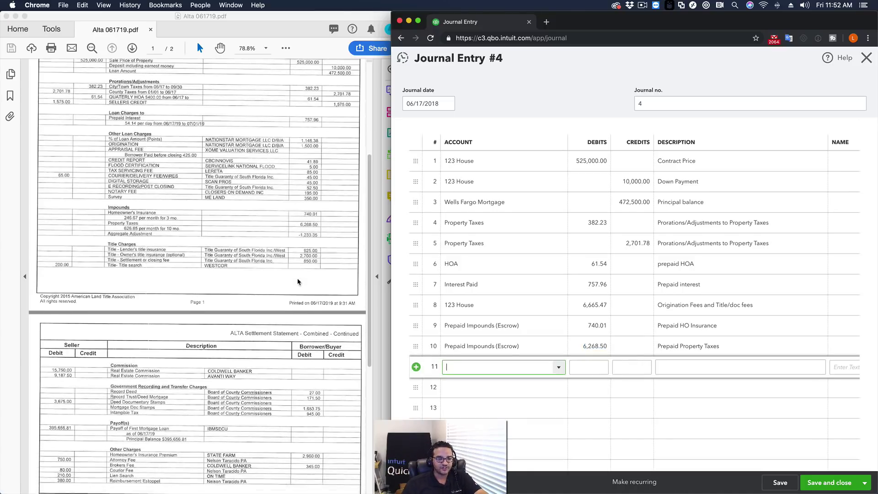
click(602, 346)
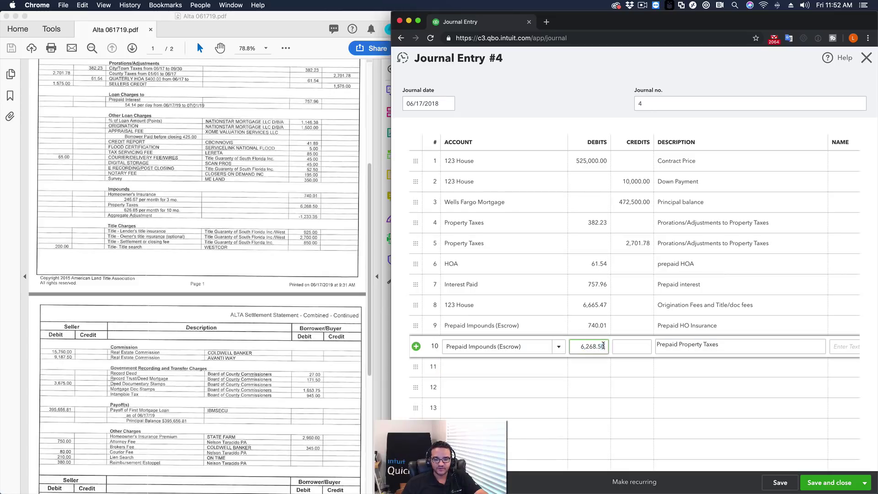
text(-12)
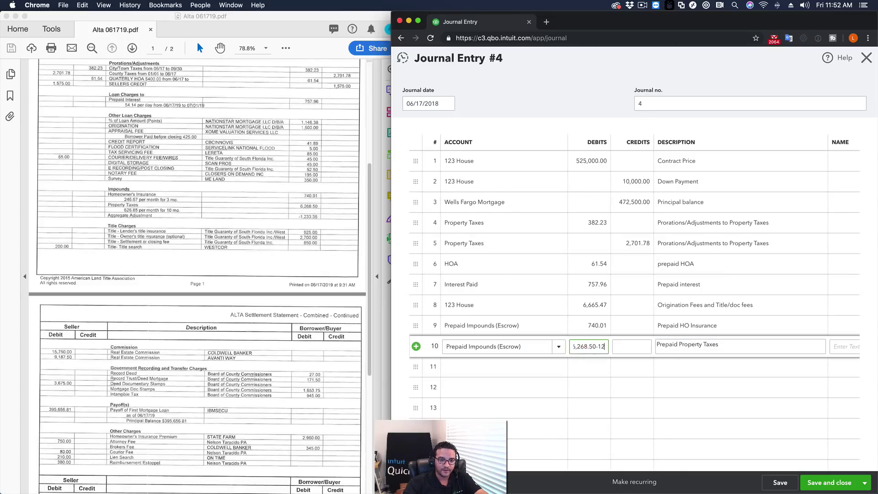
text(33.35)
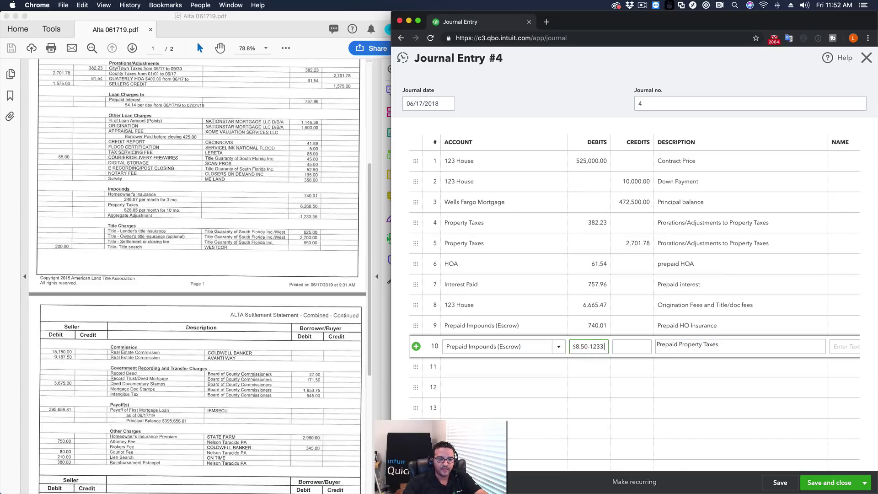
key(Tab)
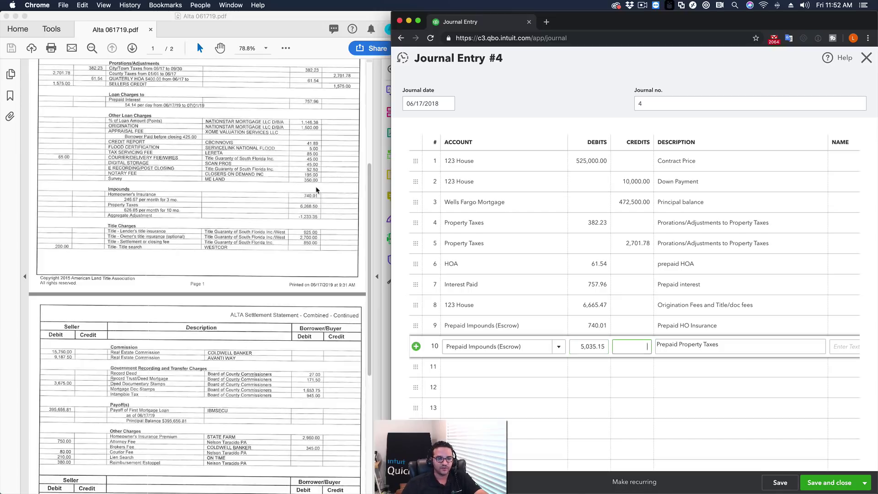
- Examine the aggregate adjustment and the Title Charges section of the settlement statement
click(309, 219)
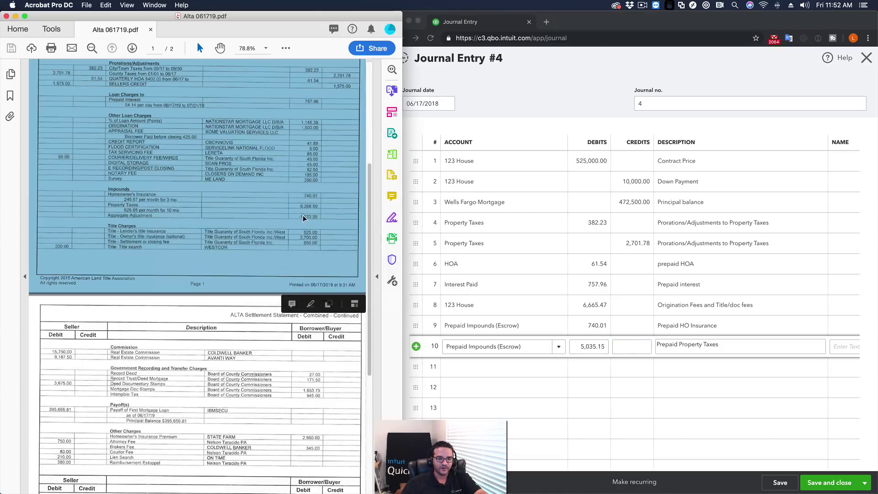
right_click(303, 215)
click(294, 218)
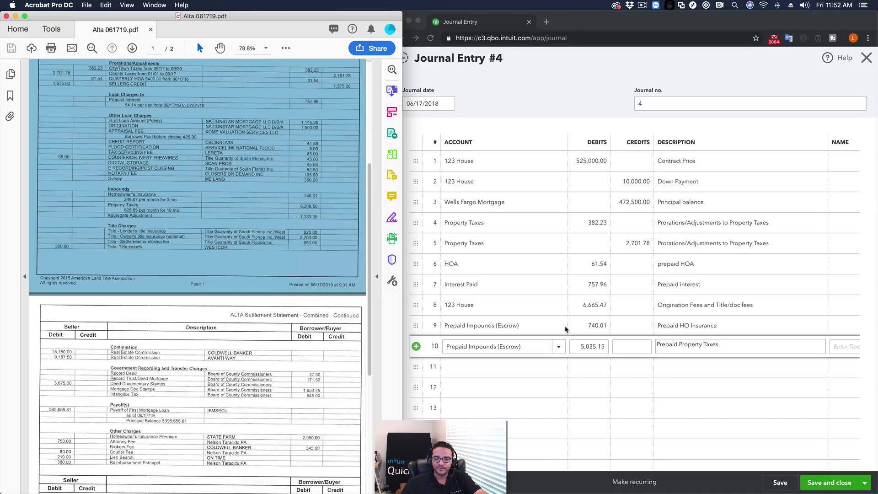
click(509, 370)
click(160, 228)
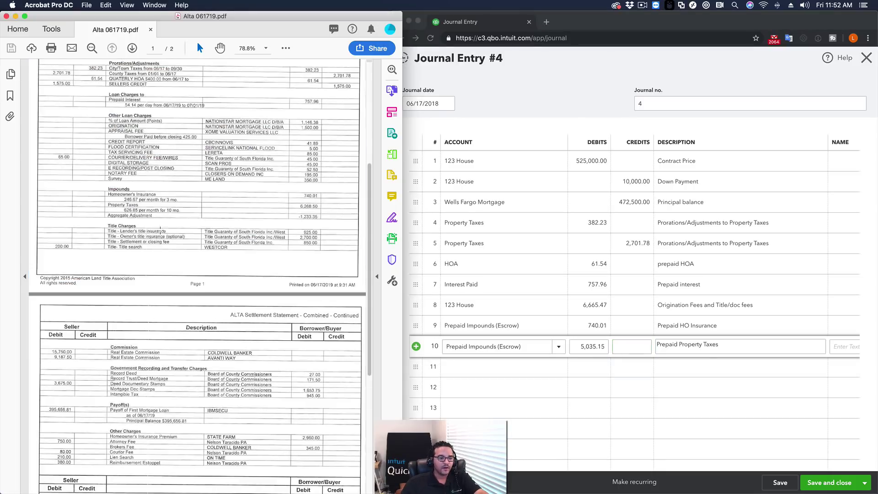
scroll(124, 243, down, 1)
scroll(91, 215, up, 3)
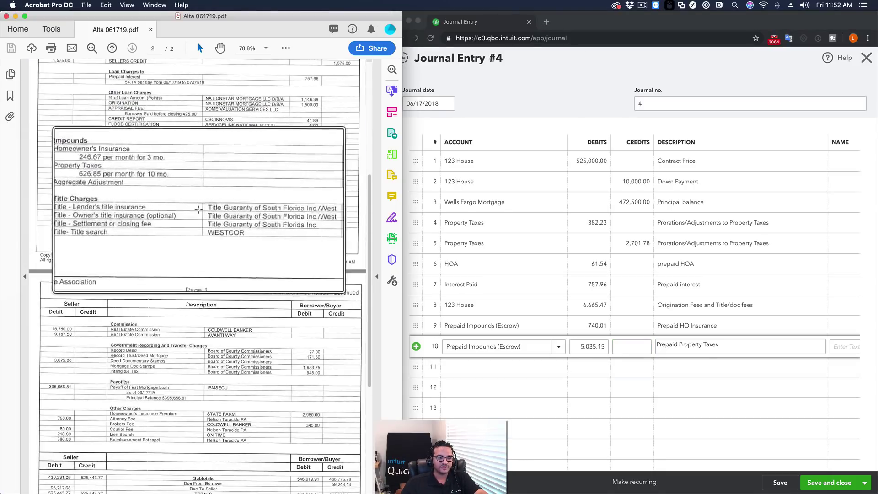
scroll(269, 217, down, 3)
- Choose the 123 House account for the eleventh line and debit the summed title charges of 925, 2,700 and 850
click(472, 368)
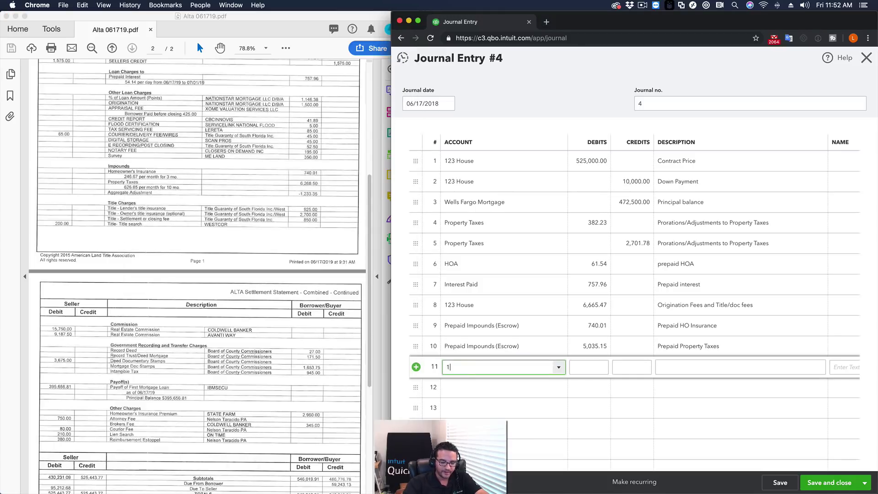
click(457, 401)
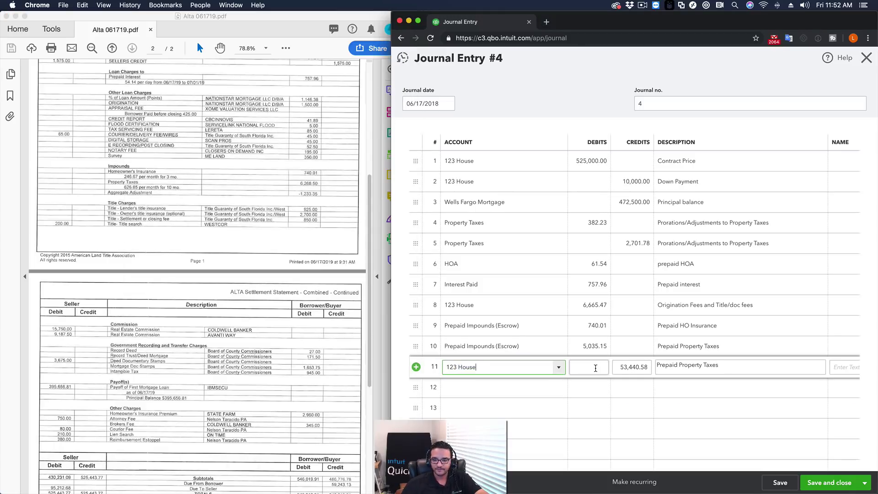
click(595, 369)
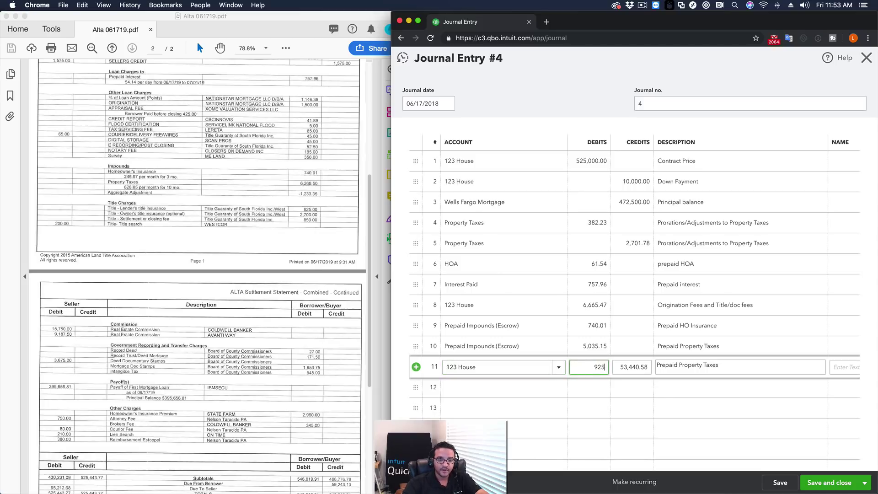
text(925+)
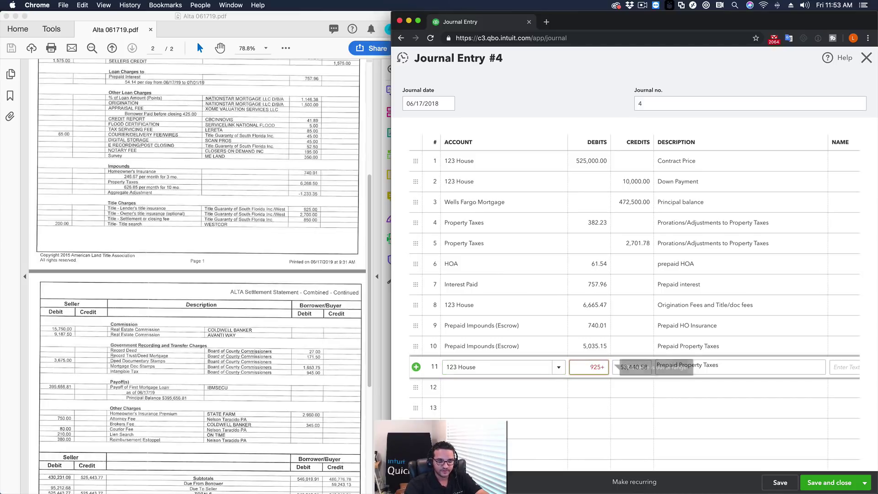
text(2700+850)
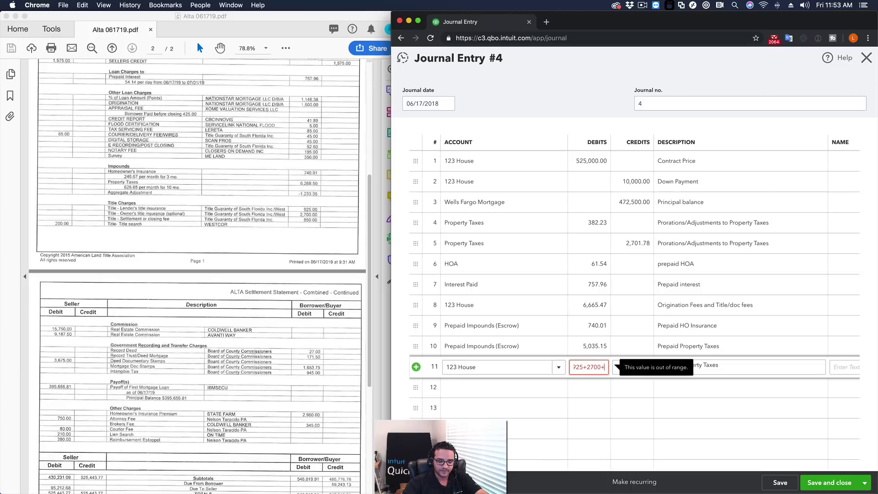
key(Tab)
- Confirm the eleventh line's debit sum and replace its description with Title Charges
key(Tab)
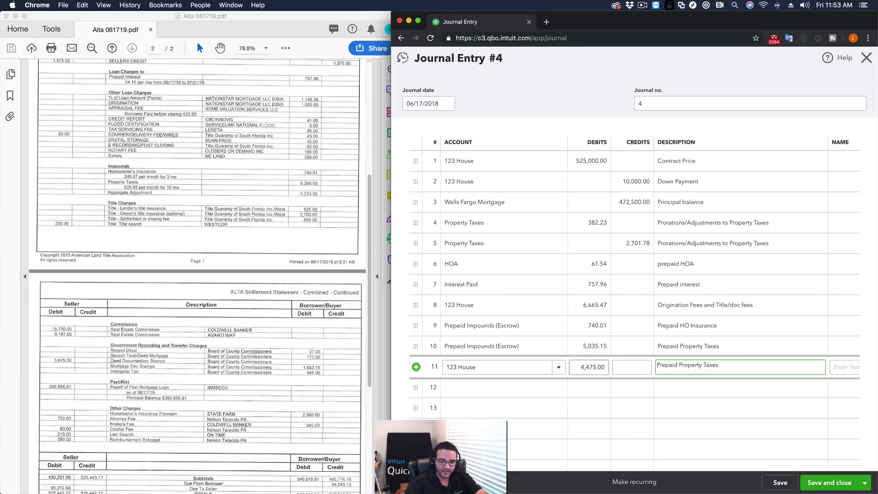
drag(731, 365, 612, 358)
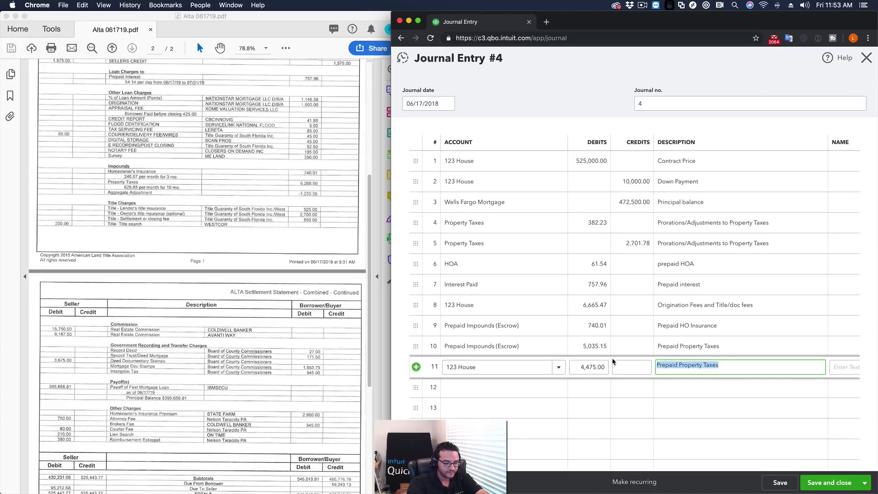
text(Tiot)
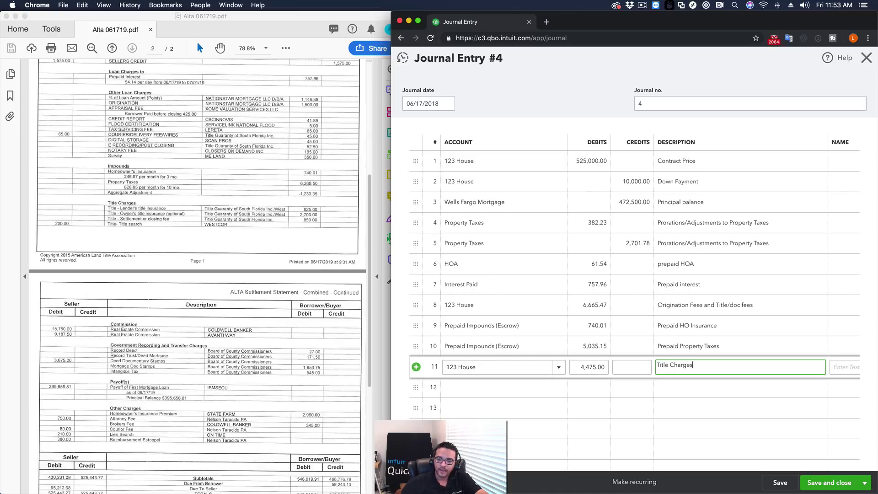
- Choose the 123 House account for the twelfth line and debit the summed government recording charges of 27, 171.50, 1,653.75 and 945
click(504, 389)
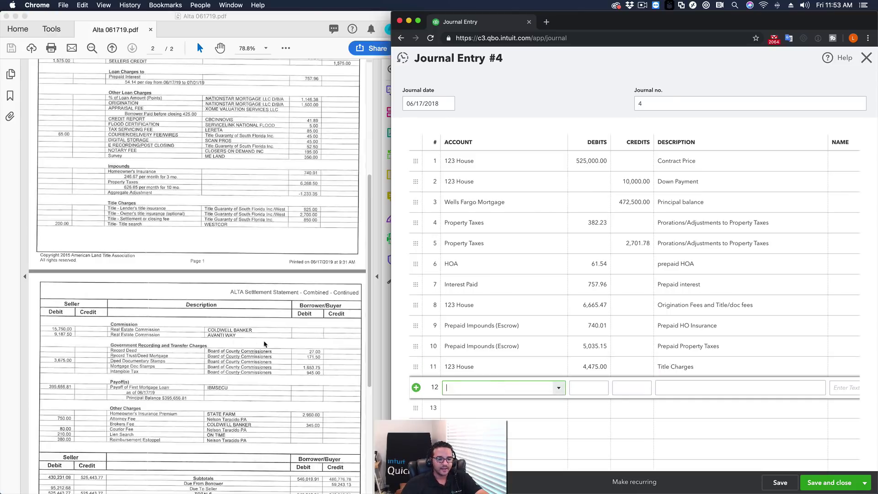
scroll(264, 340, down, 5)
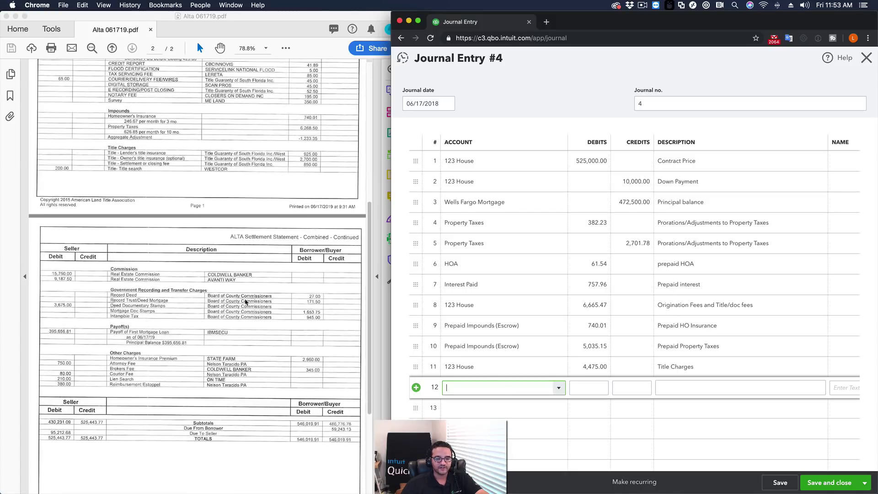
click(479, 372)
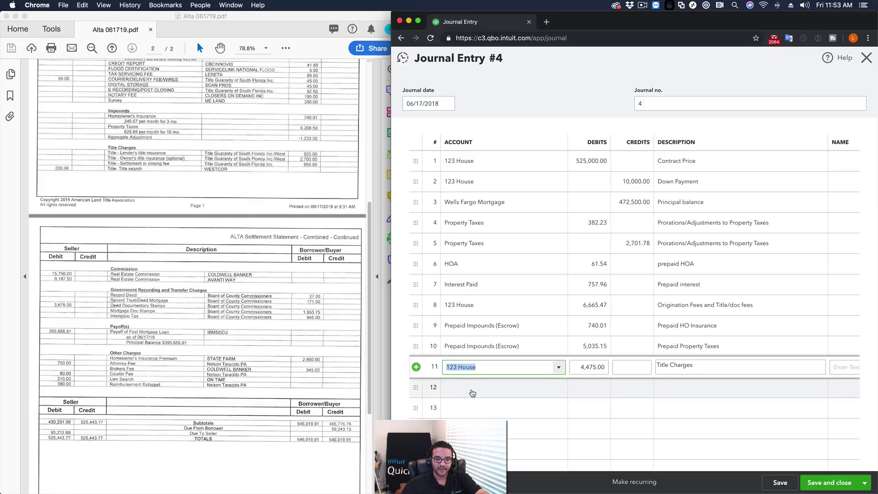
click(471, 389)
text(123 House)
click(583, 389)
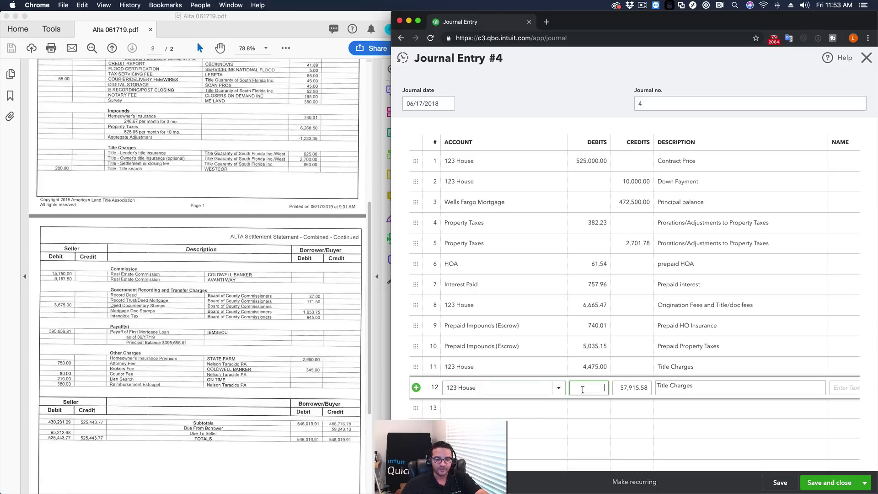
text(27)
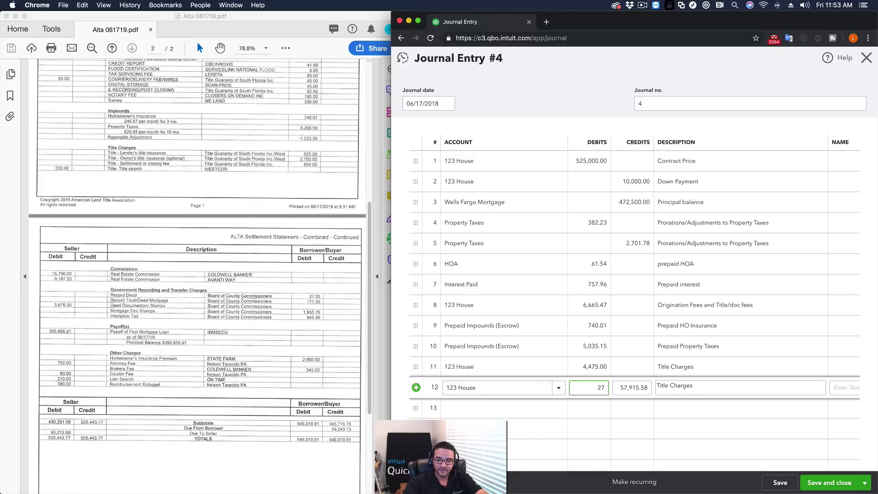
text(+171.50+)
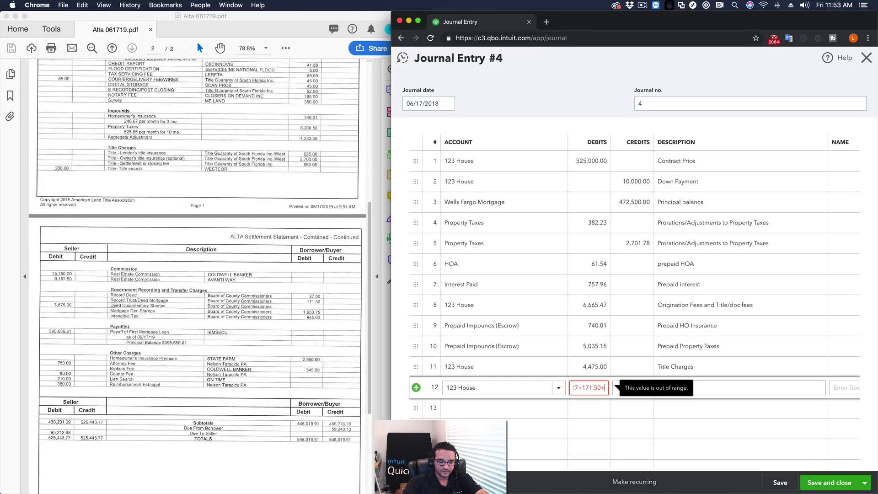
text(1653.75)
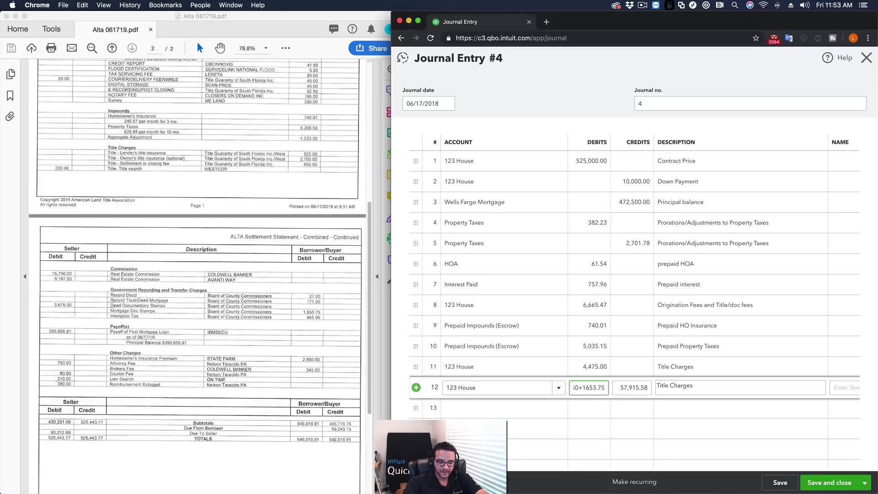
text(+945)
click(632, 392)
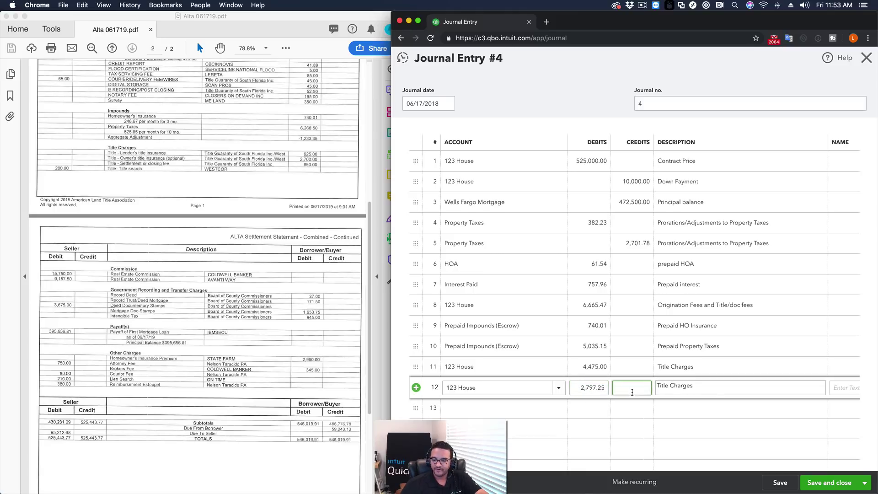
- Replace the twelfth line's description with Government Recording fees, correcting the spelling of Government
key(Tab)
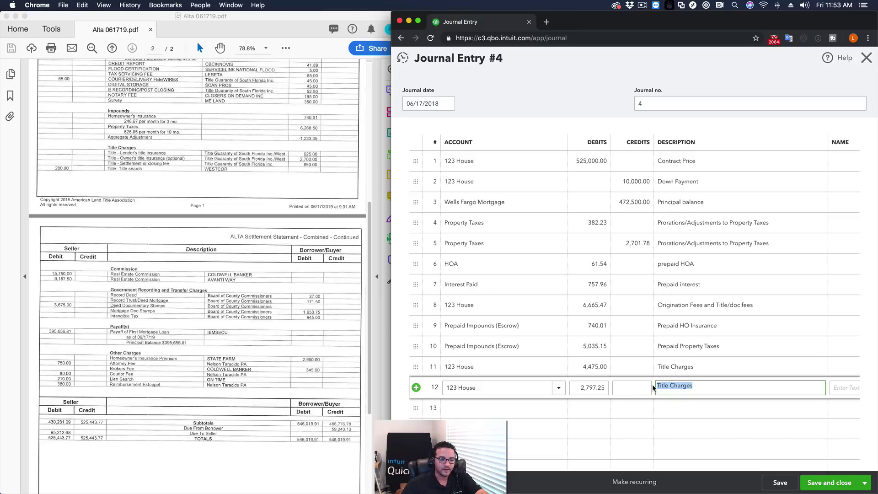
text(G)
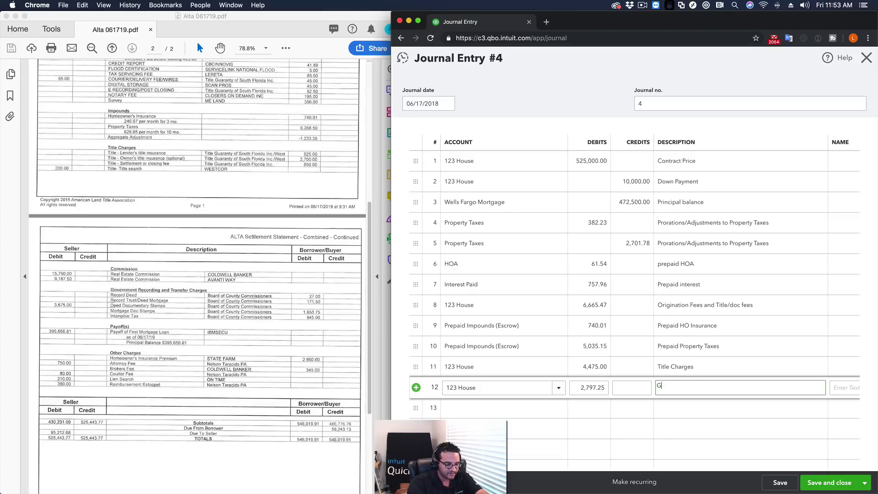
text(overment R)
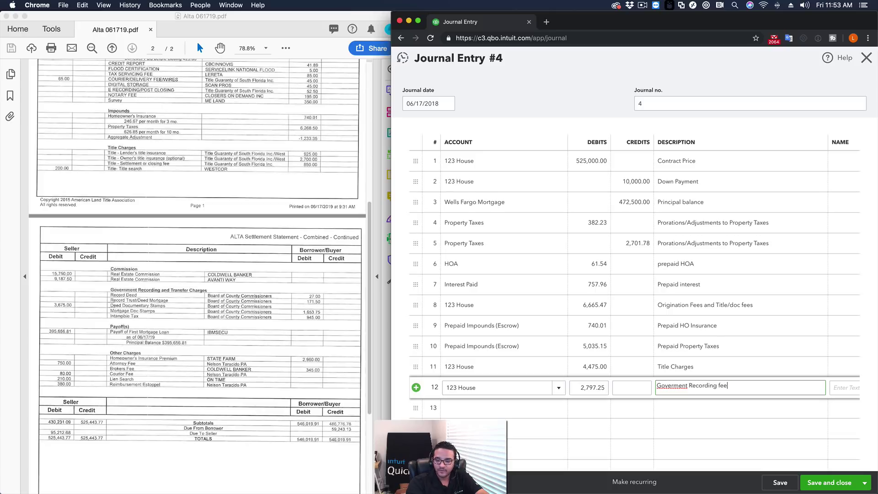
text(ecording fee)
right_click(664, 387)
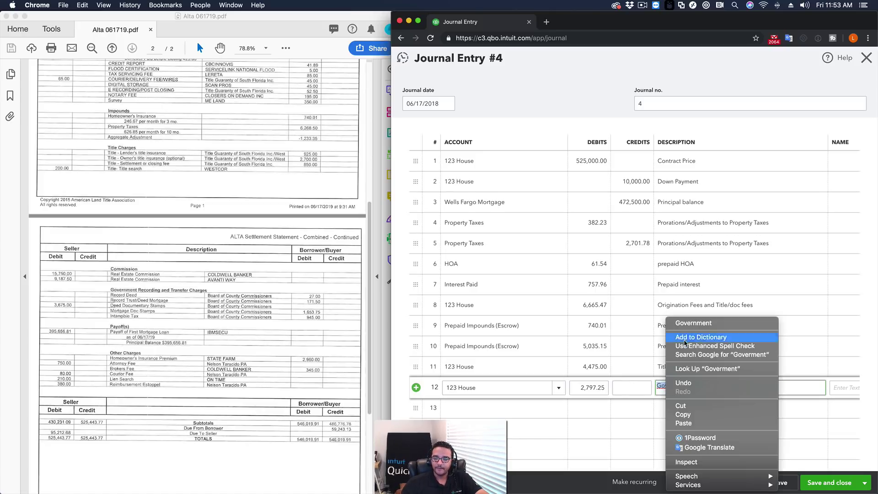
click(693, 322)
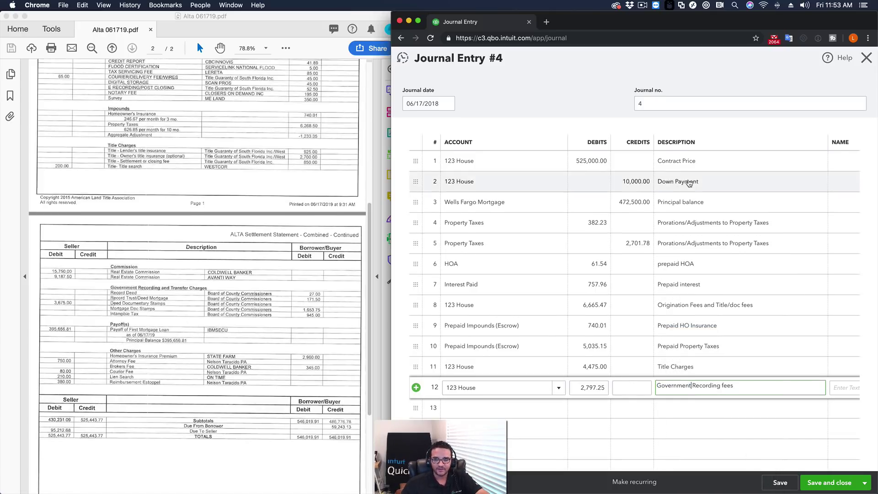
- Choose the Insurance account for the thirteenth line and debit the 2,960.00 homeowner's insurance premium from the statement's Other Charges
scroll(689, 183, down, 1)
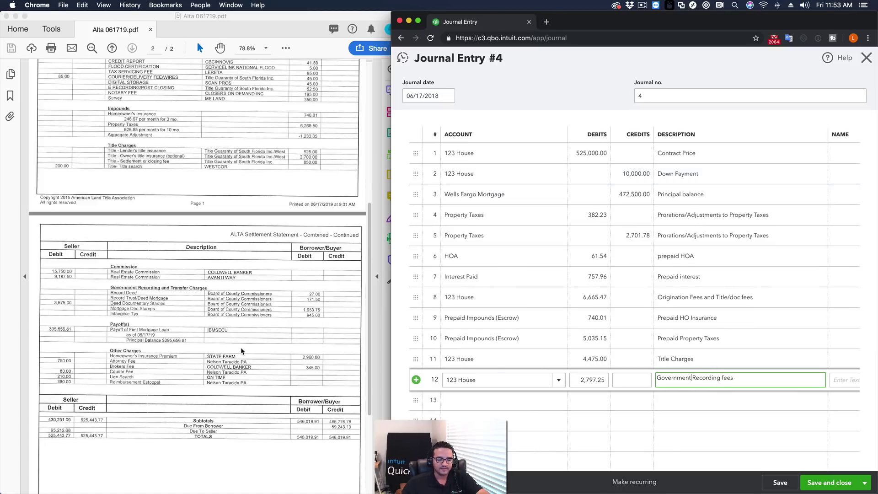
scroll(242, 351, down, 1)
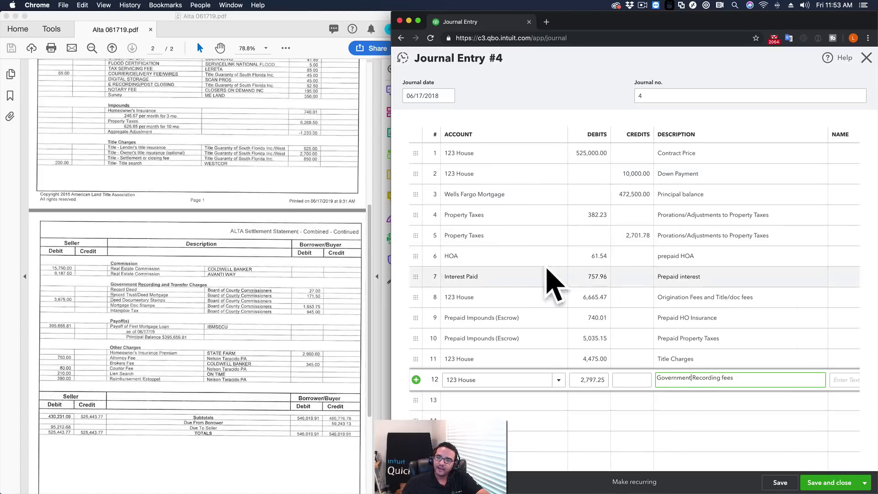
scroll(219, 353, down, 2)
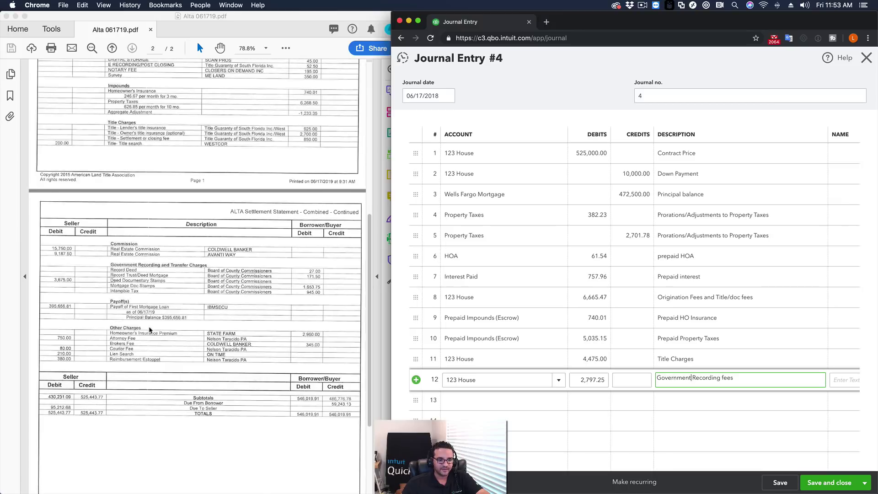
click(487, 400)
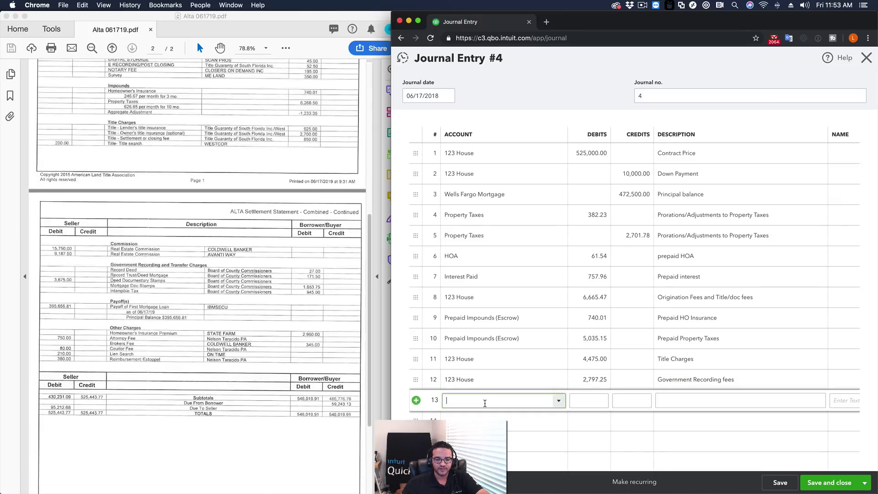
click(306, 338)
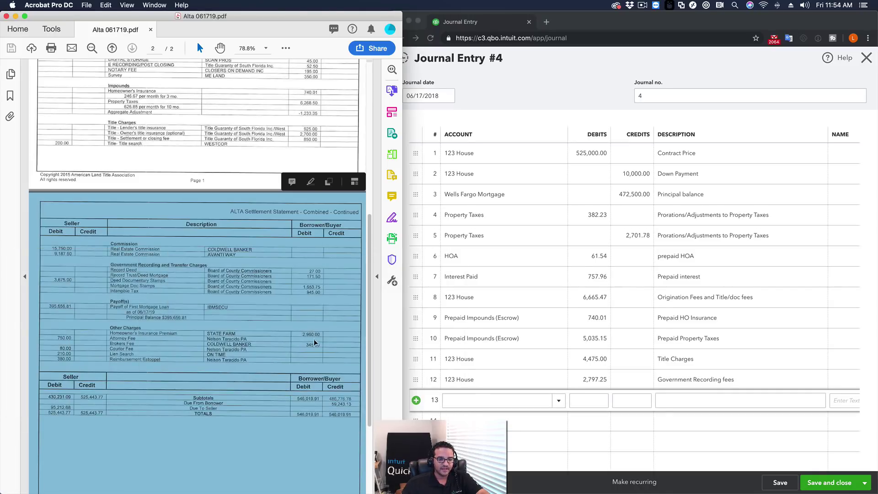
scroll(311, 346, down, 1)
scroll(315, 327, down, 3)
scroll(312, 326, up, 4)
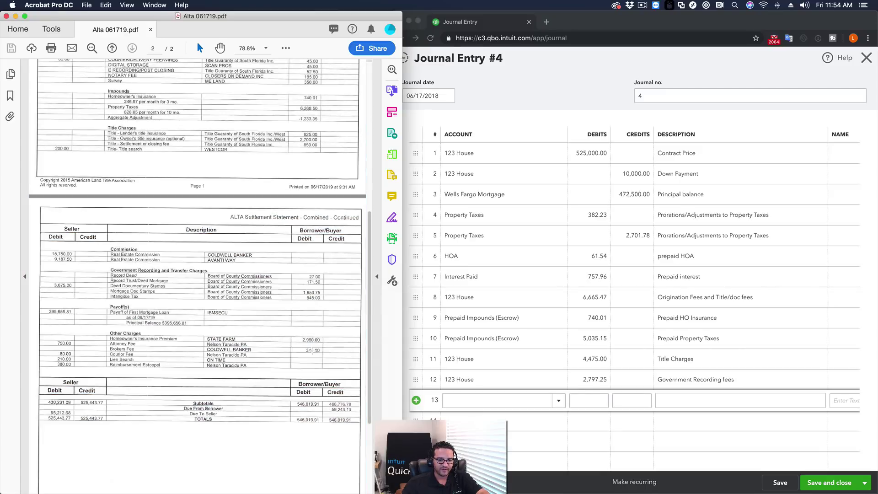
click(463, 400)
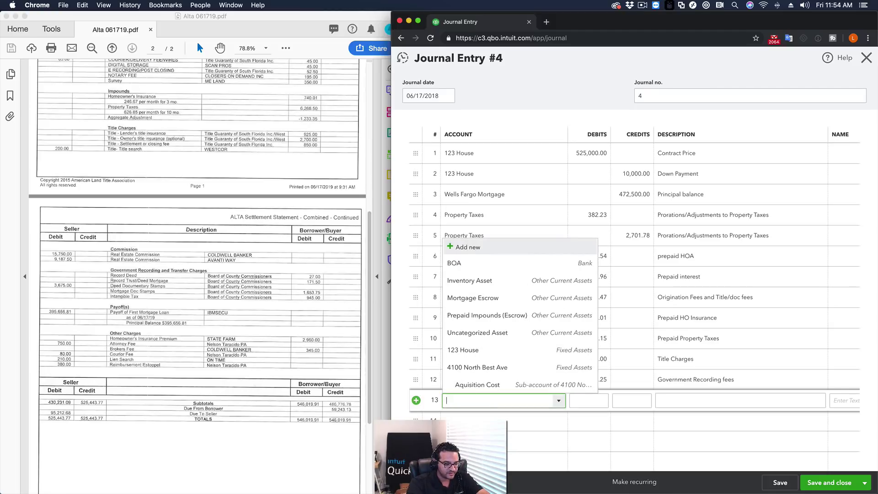
text(Insurance)
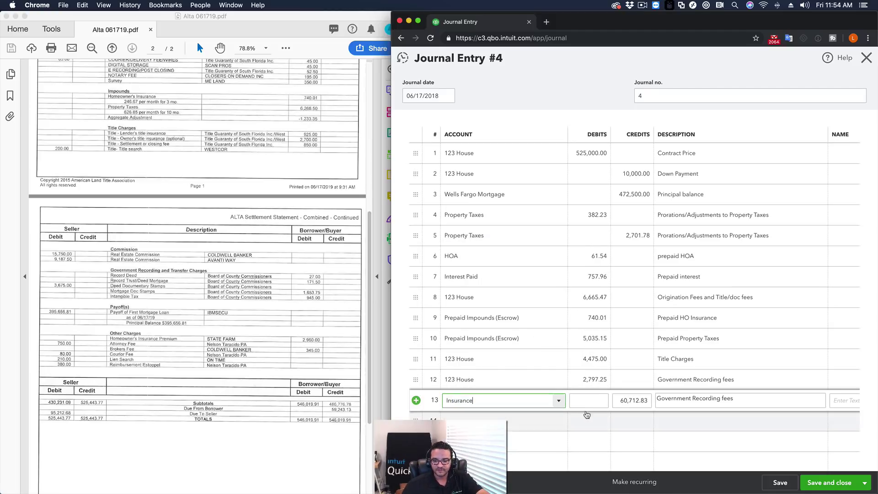
click(589, 401)
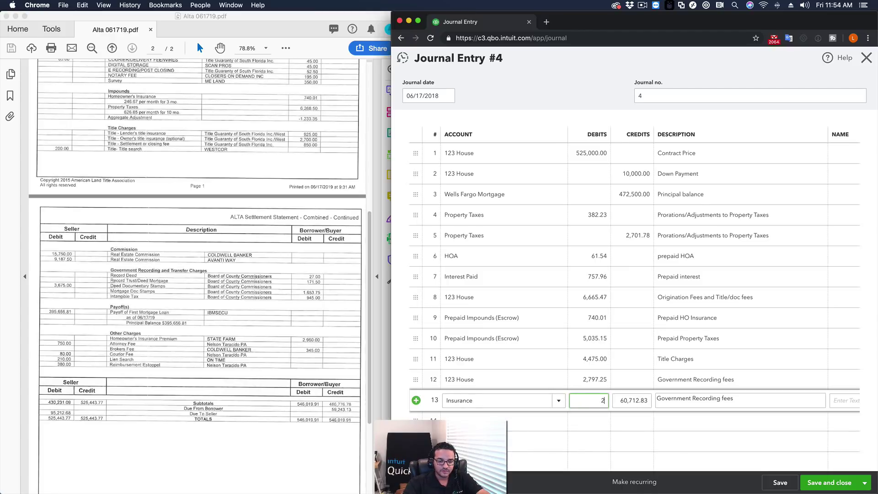
key(Tab)
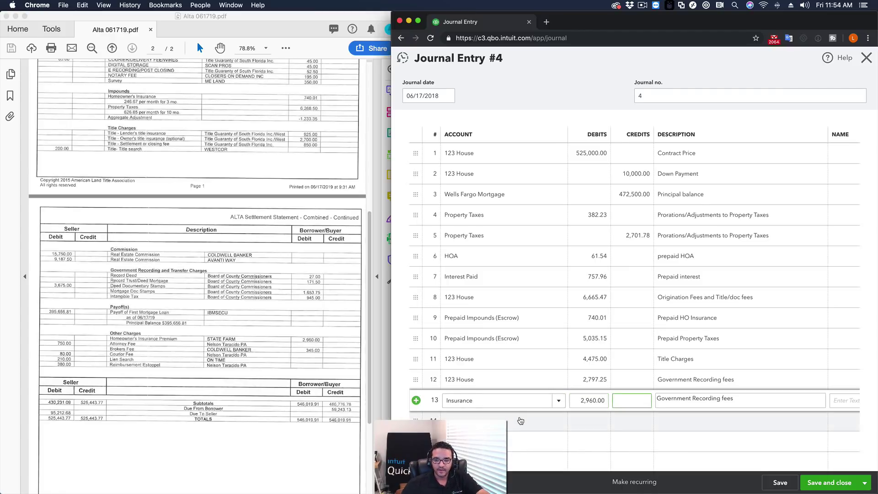
- Replace the thirteenth line's description with Other Charges: Home Owner's Insurance
key(Tab)
drag(735, 398, 623, 389)
text(Other Charges: Home Owner's Insurance)
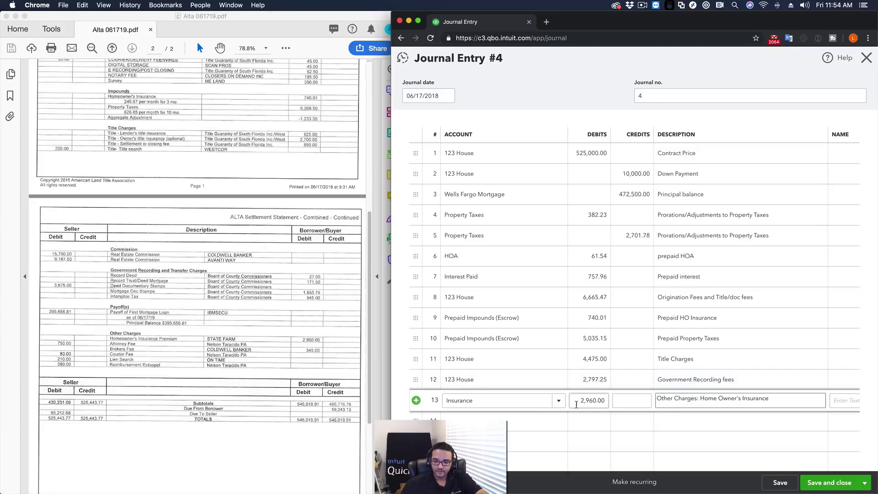
- Choose the 123 House account for the fourteenth line and debit 345 for the broker's fee
click(482, 417)
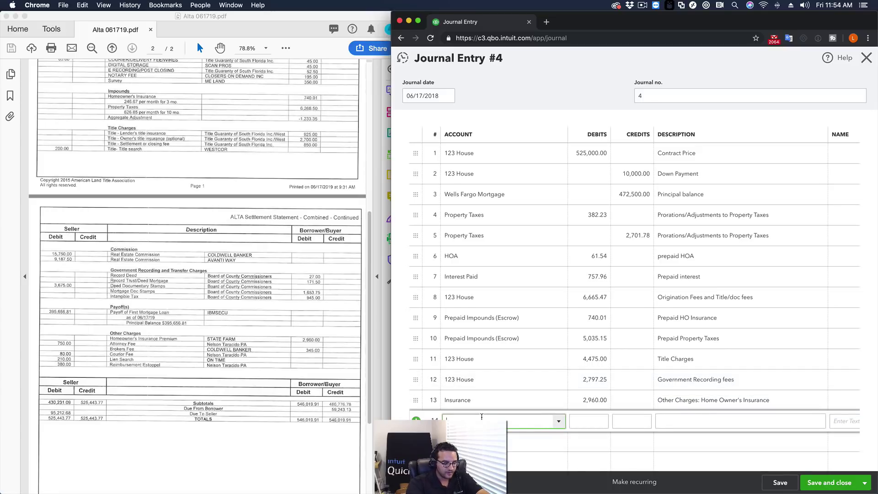
text(1)
key(BackSpace)
key(BackSpace)
text(12)
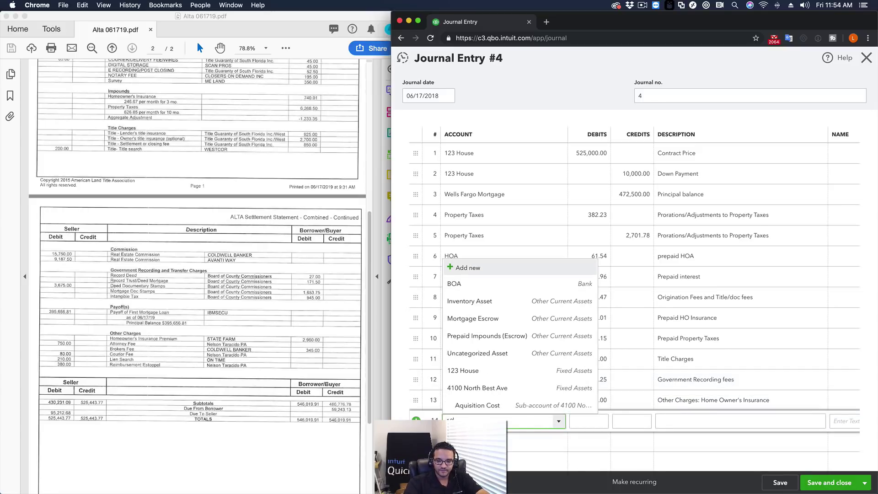
text(3 House)
click(559, 451)
click(587, 421)
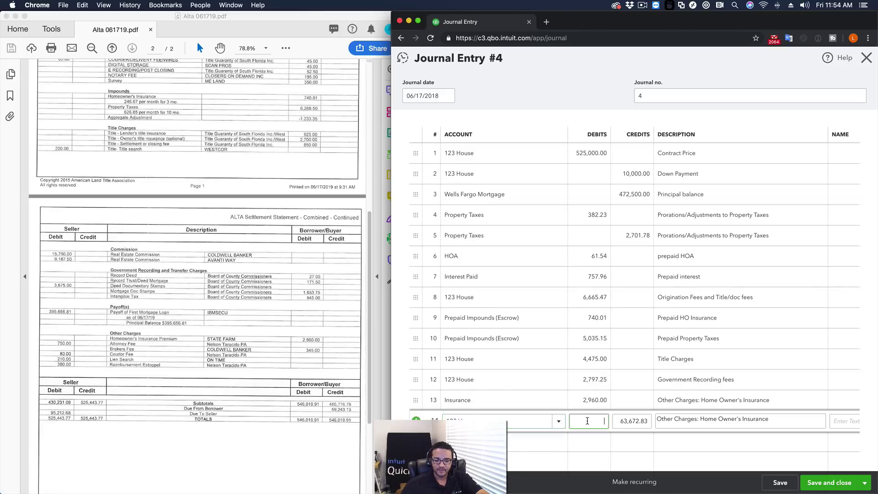
text(34)
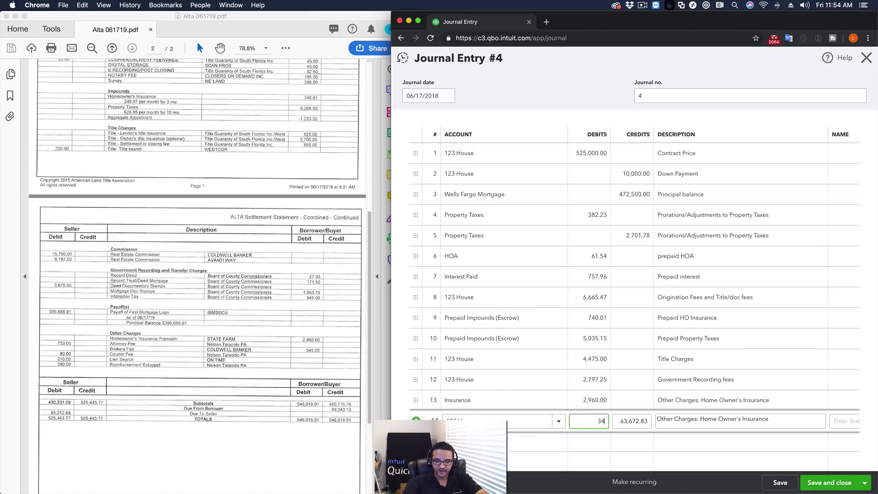
text(5)
- Replace the fourteenth line's description with Broker's Fee
key(Tab)
key(Tab)
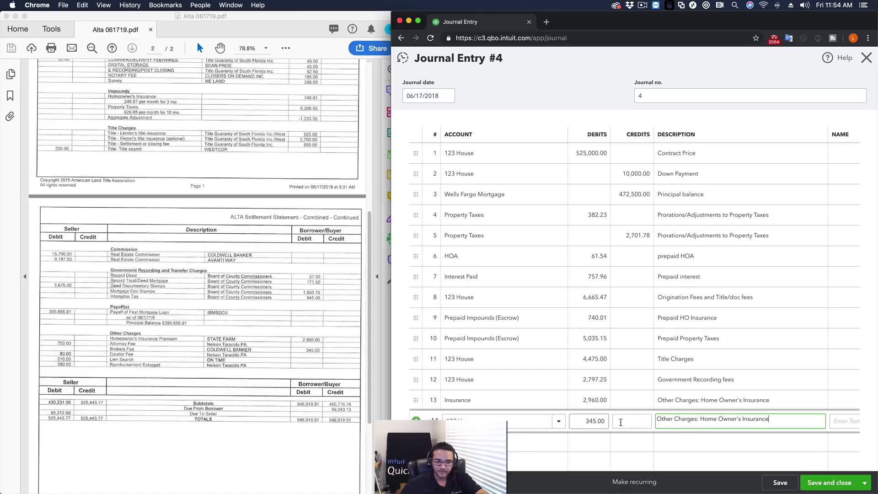
key(super+a)
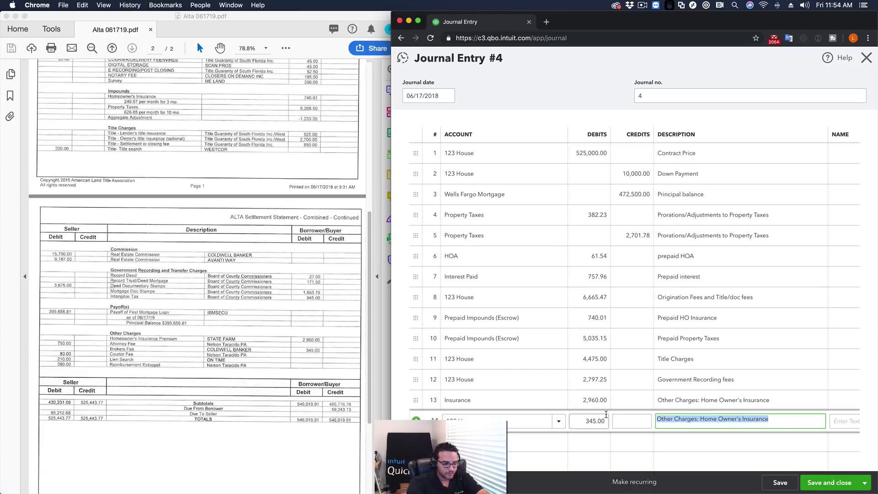
text(Broker's Fee)
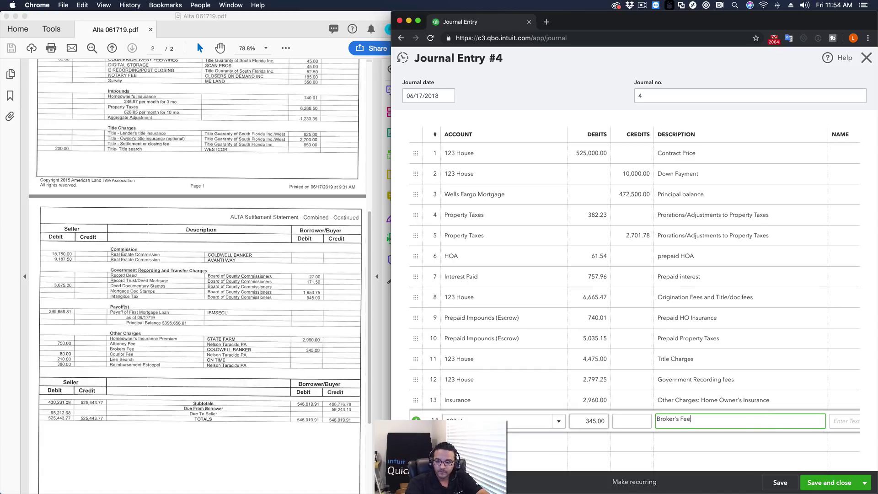
key(Tab)
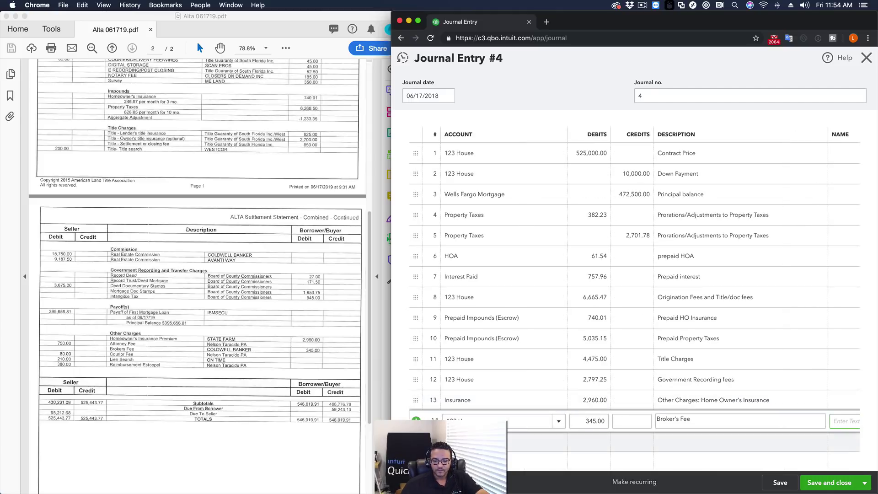
- Compare the first five journal lines with the statement's Financial and Prorations/Adjustments amounts in the buyer columns
key(Tab)
scroll(277, 288, up, 5)
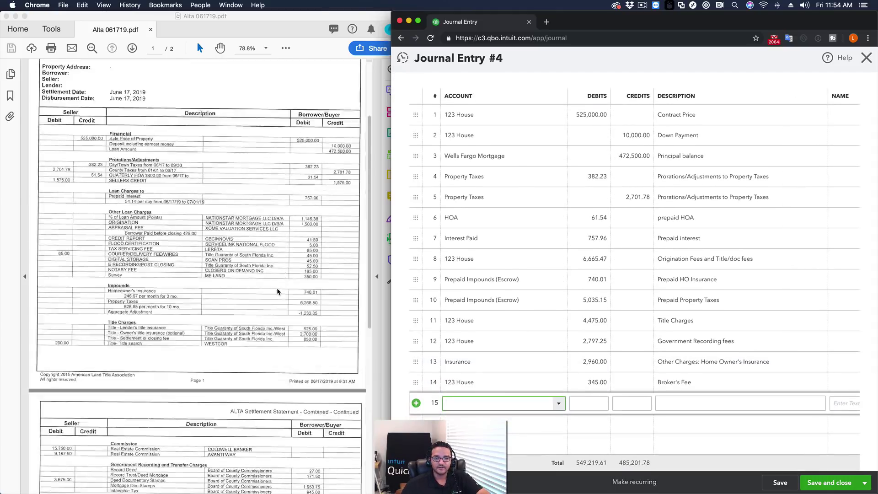
scroll(276, 287, up, 4)
click(550, 244)
scroll(536, 243, up, 3)
click(588, 175)
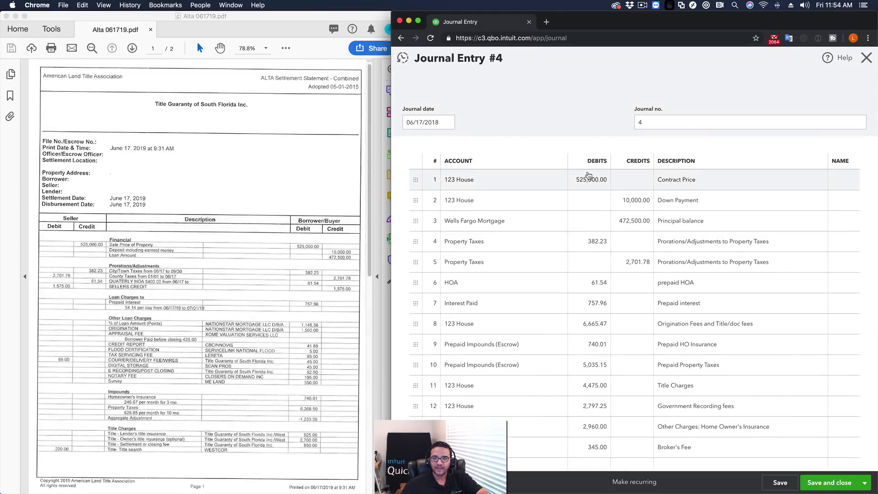
scroll(313, 243, down, 1)
click(632, 202)
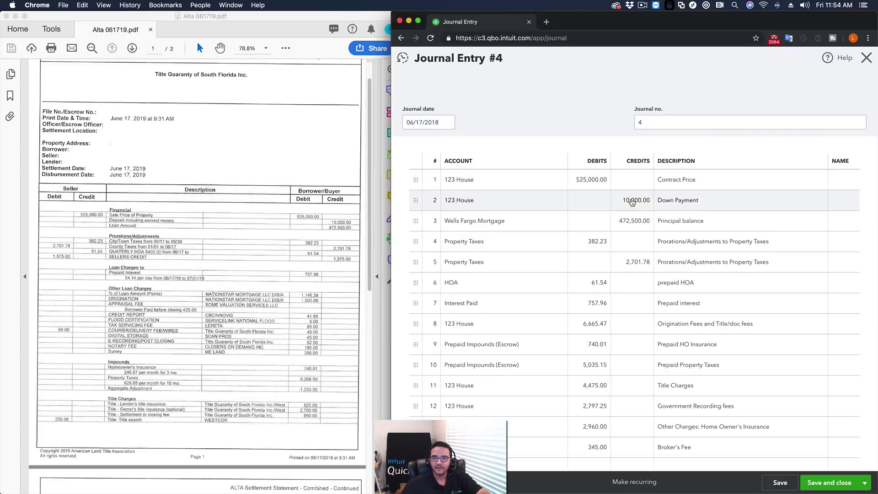
click(638, 223)
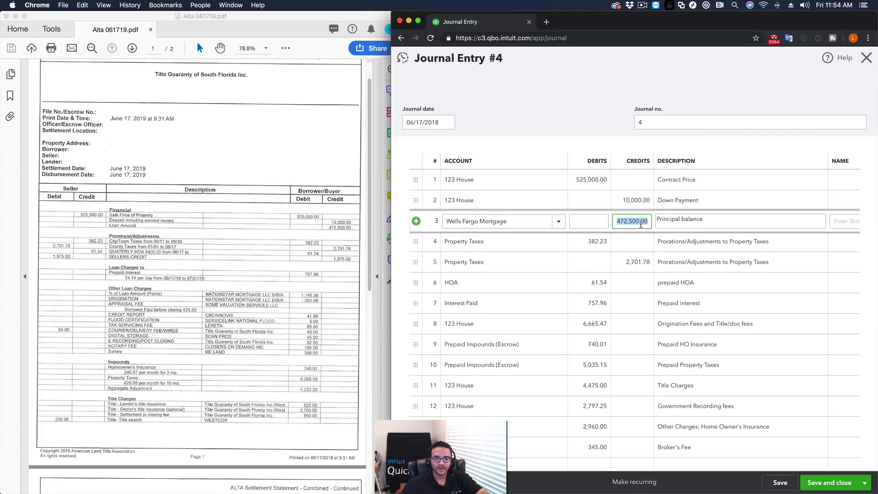
click(592, 242)
click(642, 265)
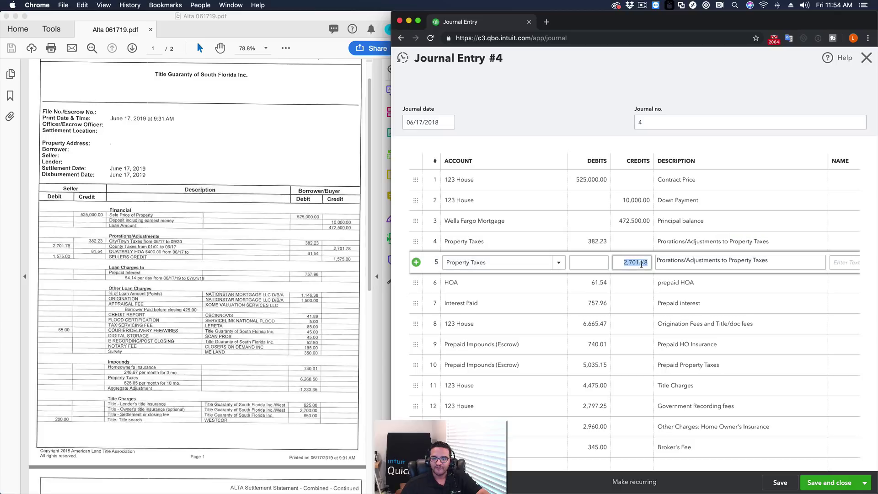
click(597, 243)
click(623, 256)
click(592, 241)
click(634, 262)
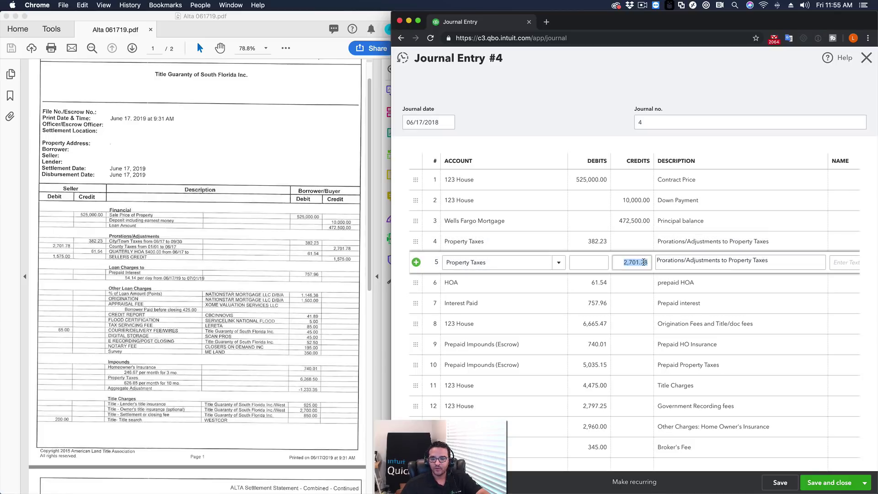
click(103, 257)
scroll(143, 259, up, 5)
scroll(146, 259, down, 5)
scroll(348, 262, up, 3)
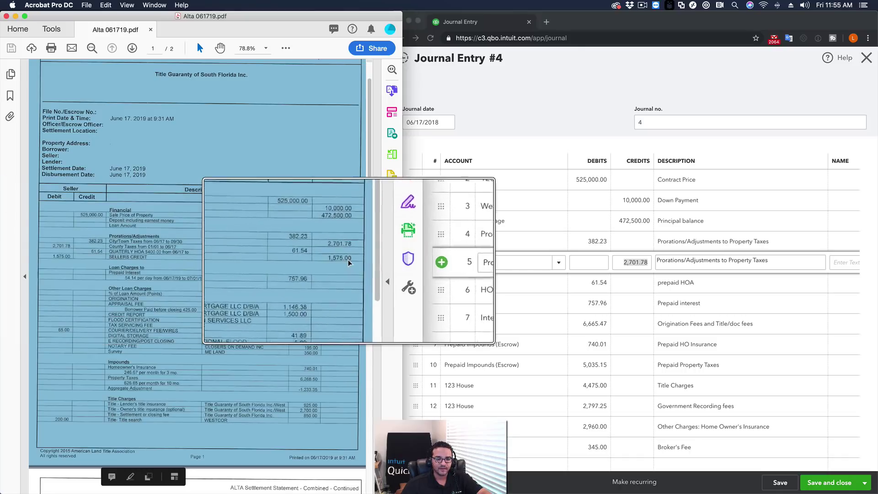
- Choose the 123 House account for the fifteenth line and replace its description with seller's credit
scroll(345, 260, down, 3)
scroll(555, 383, down, 3)
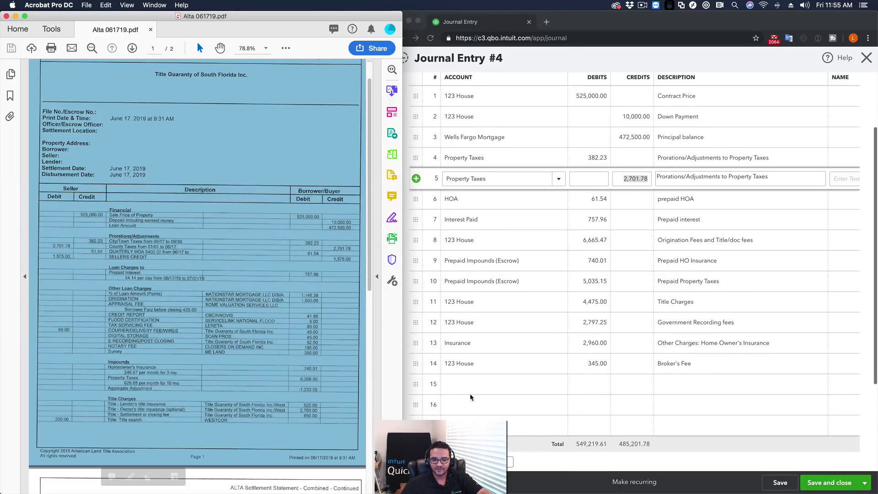
click(467, 384)
text(123 House)
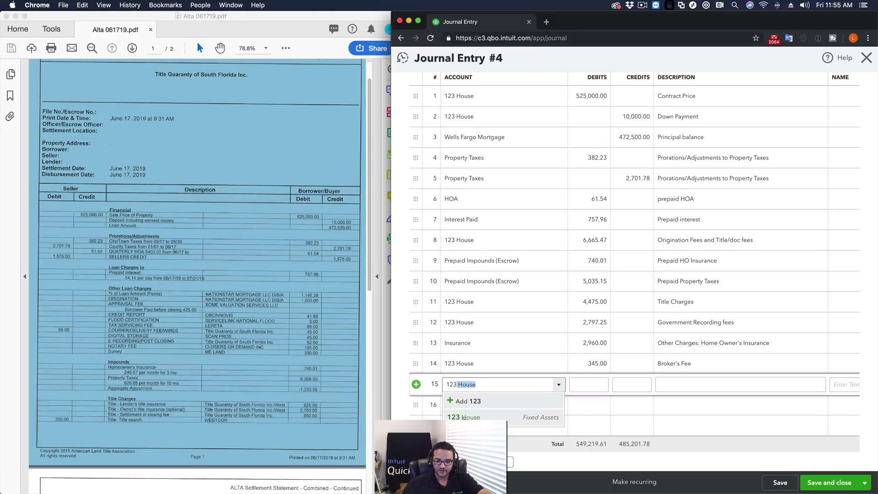
key(Return)
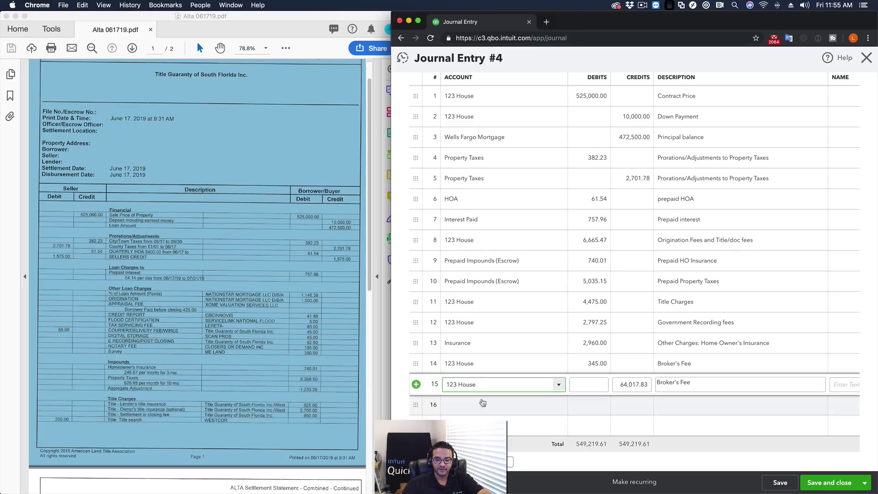
drag(702, 381, 621, 377)
text(se)
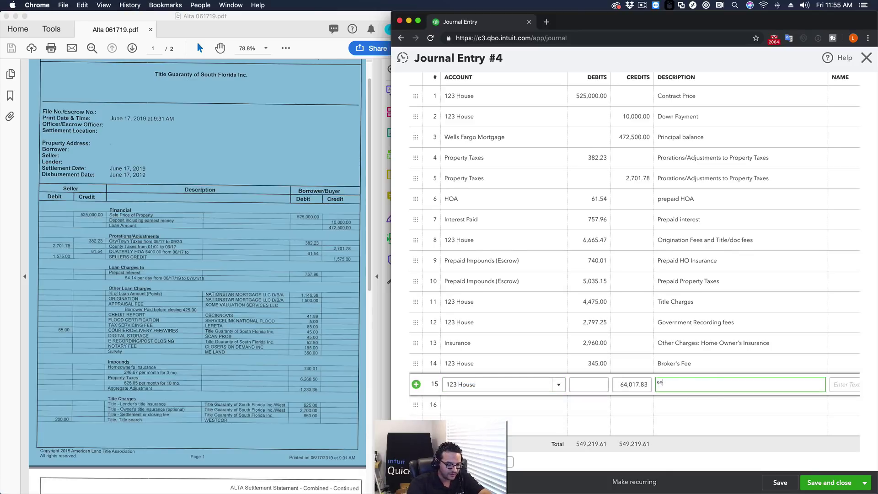
text(ller's cre)
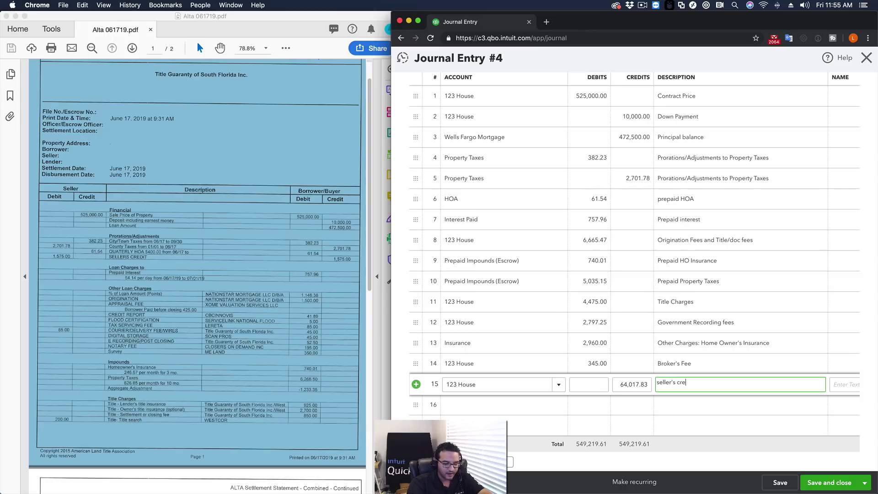
text(ditr)
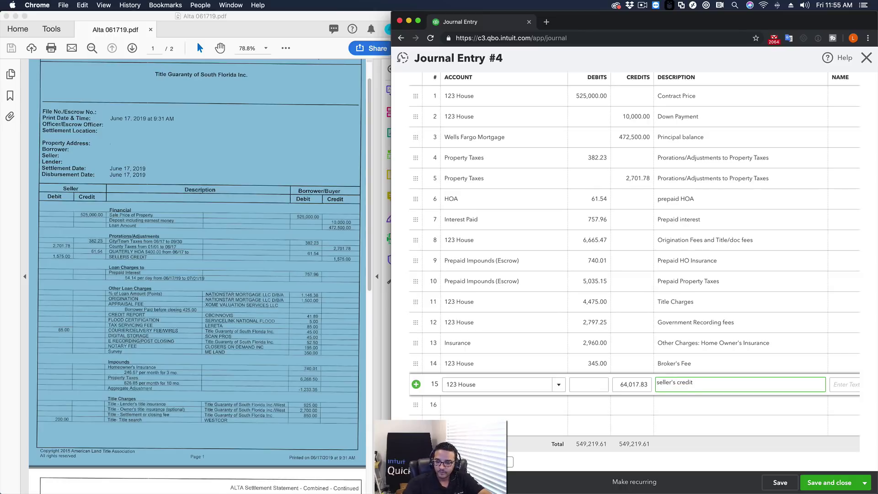
- Credit 1,575 on the seller's credit line and move it directly below the second Property Taxes line
click(578, 386)
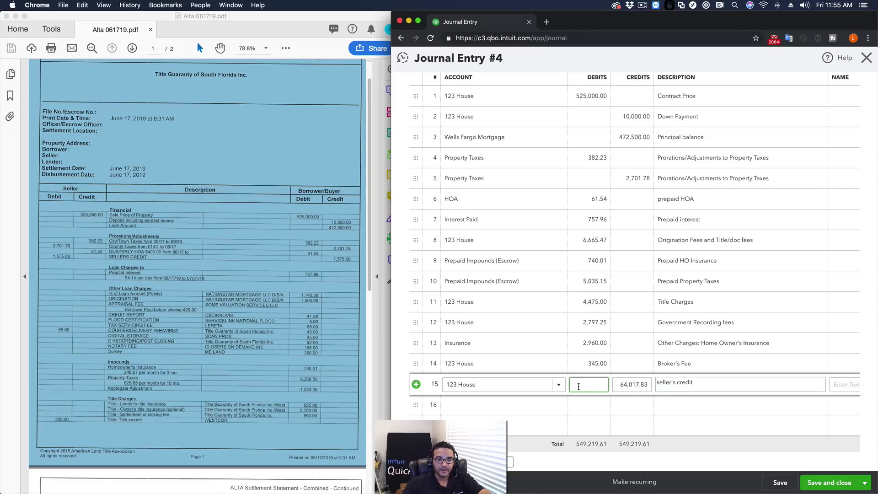
key(Tab)
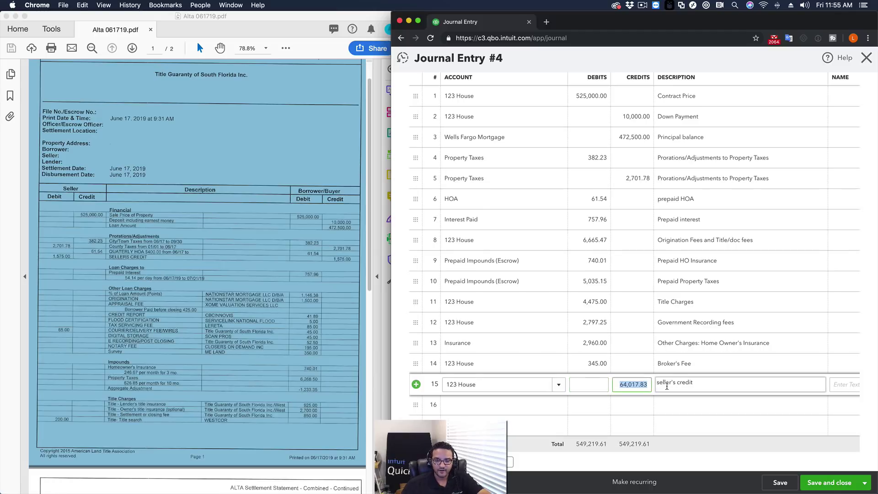
text(1575)
click(580, 404)
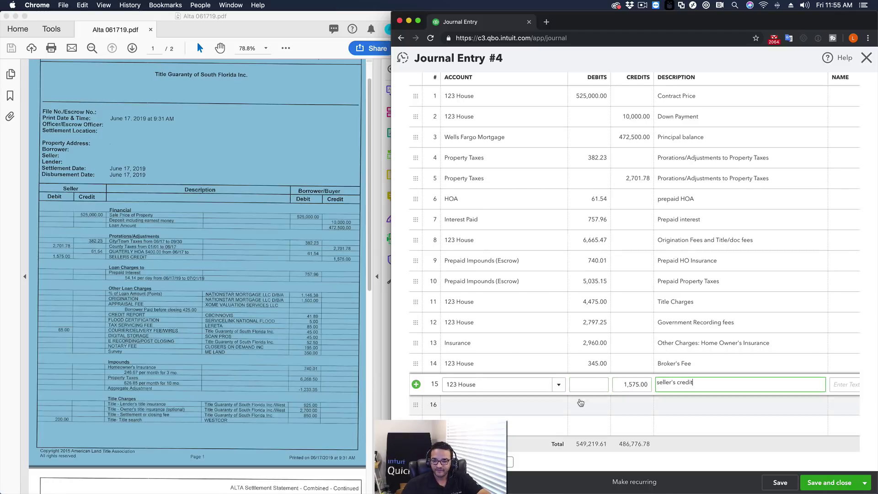
drag(416, 385, 464, 201)
scroll(576, 200, up, 3)
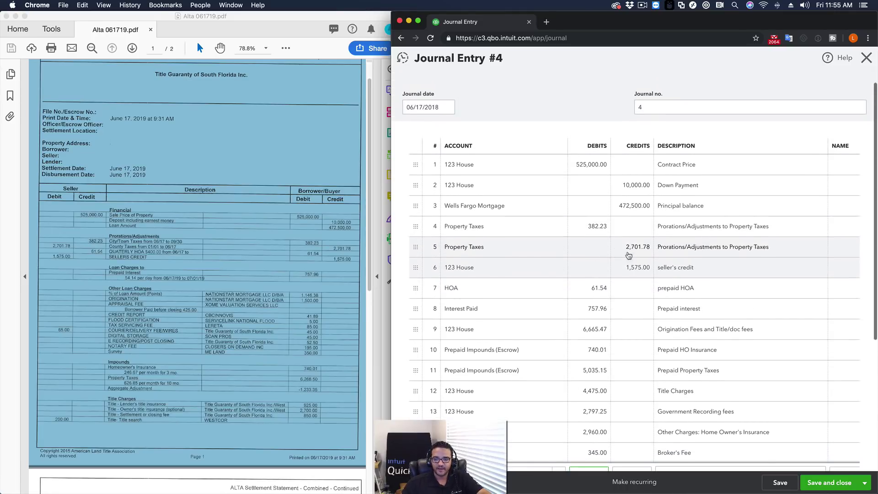
- Check the moved seller's credit line and the following HOA line against the statement's Prorations/Adjustments section
click(631, 267)
click(342, 257)
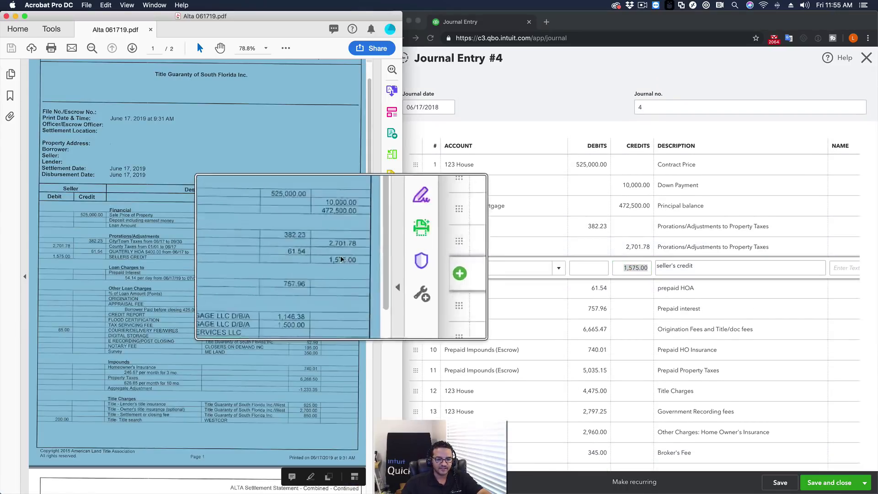
click(485, 264)
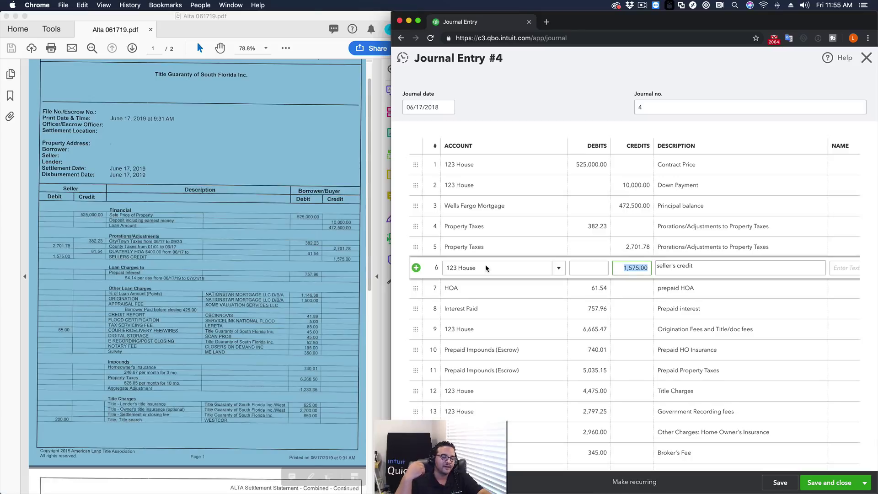
click(475, 292)
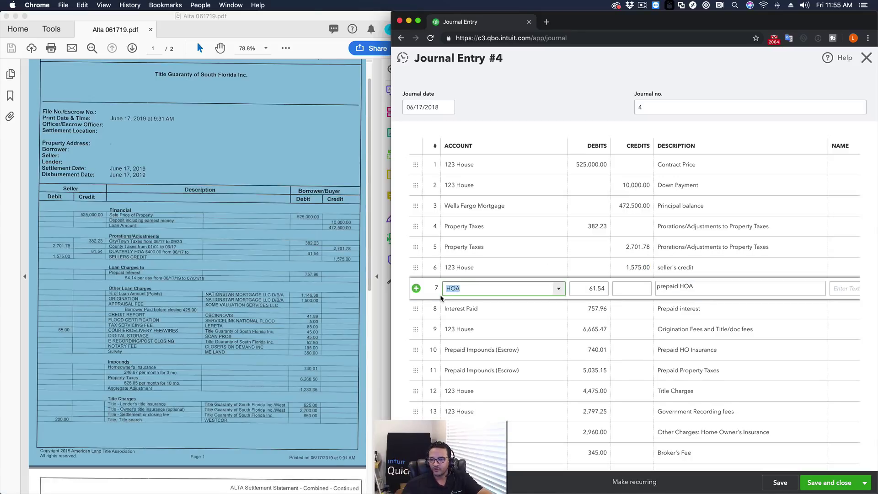
- Choose the BOA bank account for the sixteenth line and credit 59,243.13, the amount due from the borrower on the statement
scroll(458, 320, down, 3)
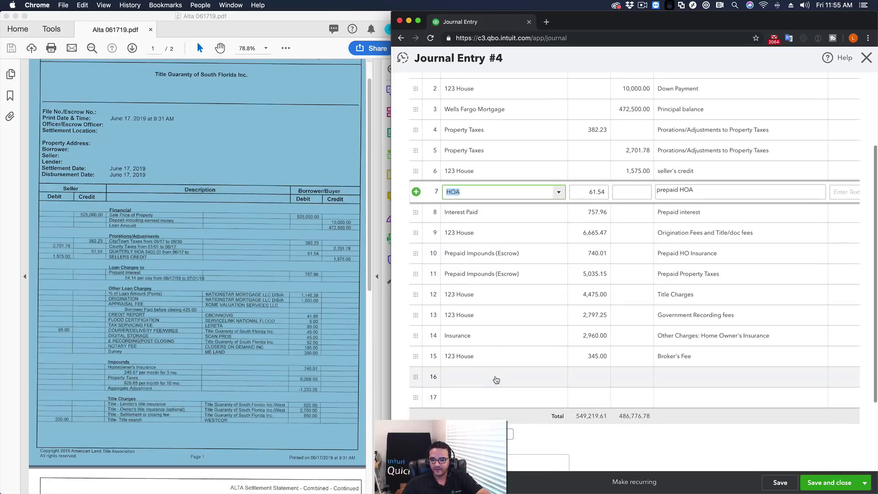
click(485, 375)
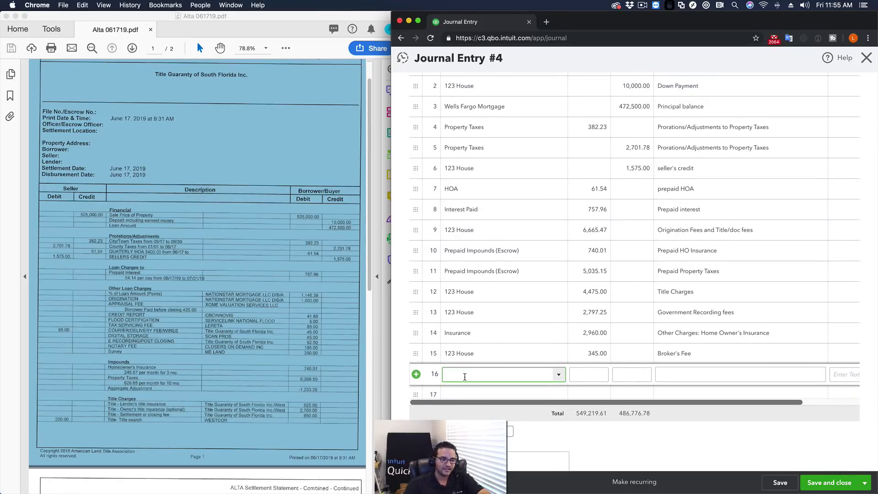
scroll(457, 343, down, 2)
scroll(196, 274, down, 10)
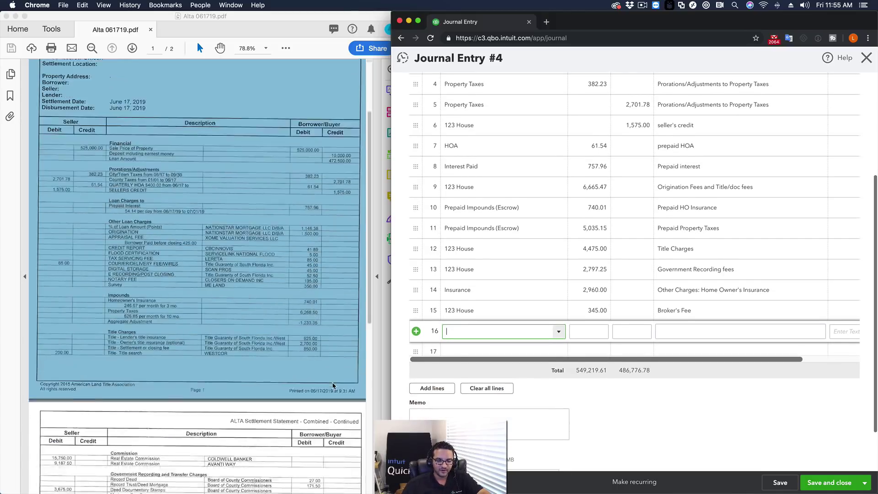
click(338, 383)
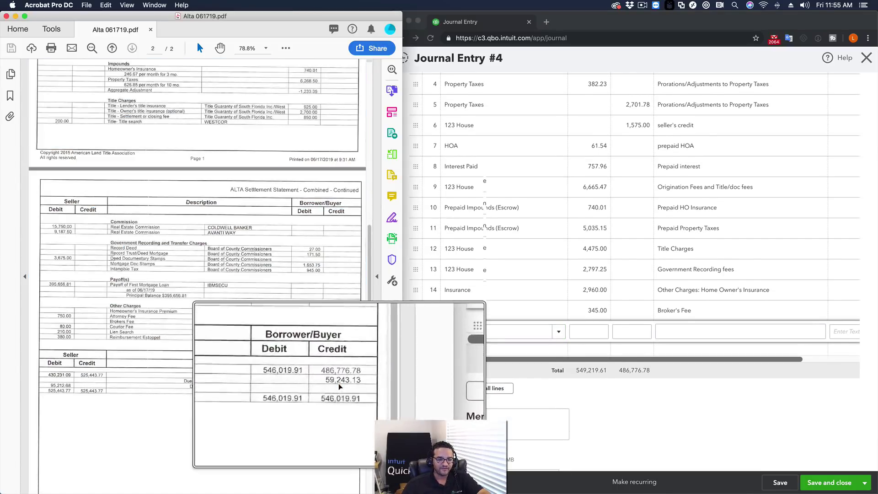
click(476, 332)
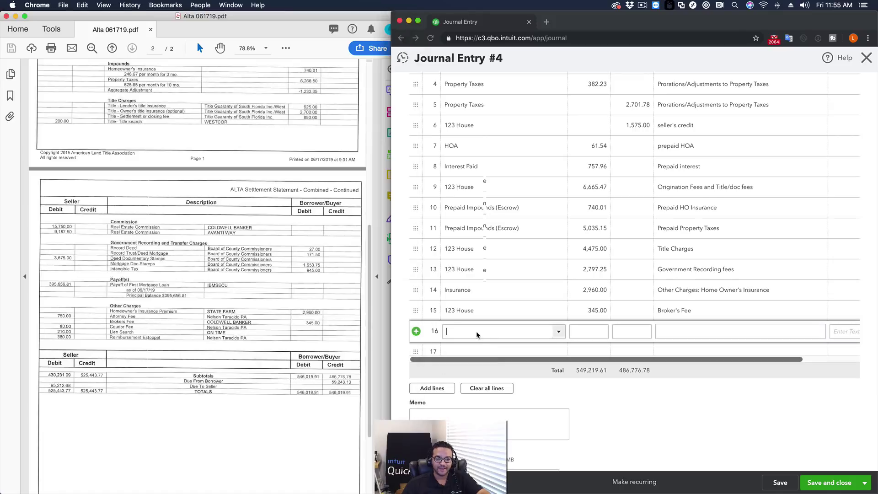
text(Boa)
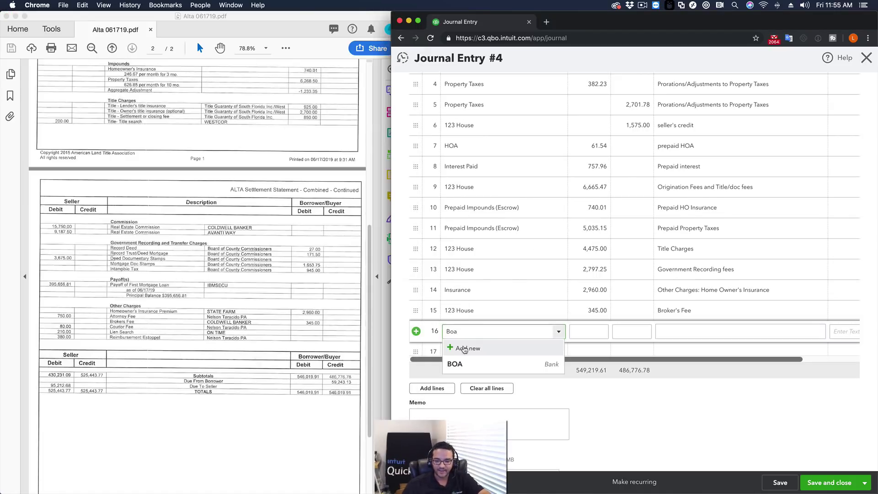
click(457, 363)
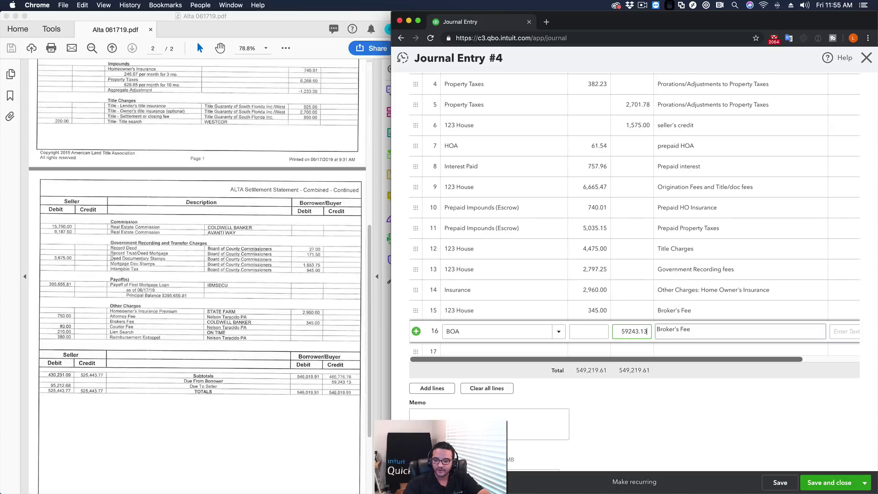
- Clear the prefilled Broker's Fee description from the BOA line and move on to the seventeenth line
key(Tab)
drag(737, 330, 629, 325)
key(BackSpace)
key(Tab)
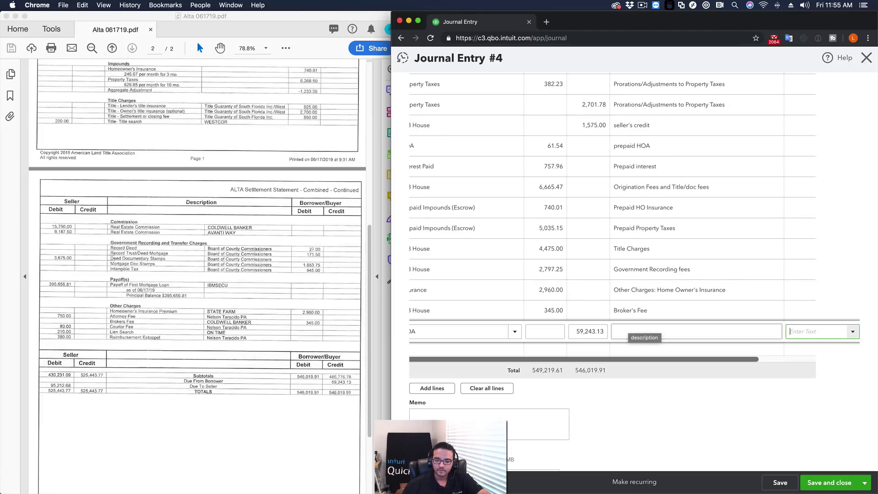
key(Tab)
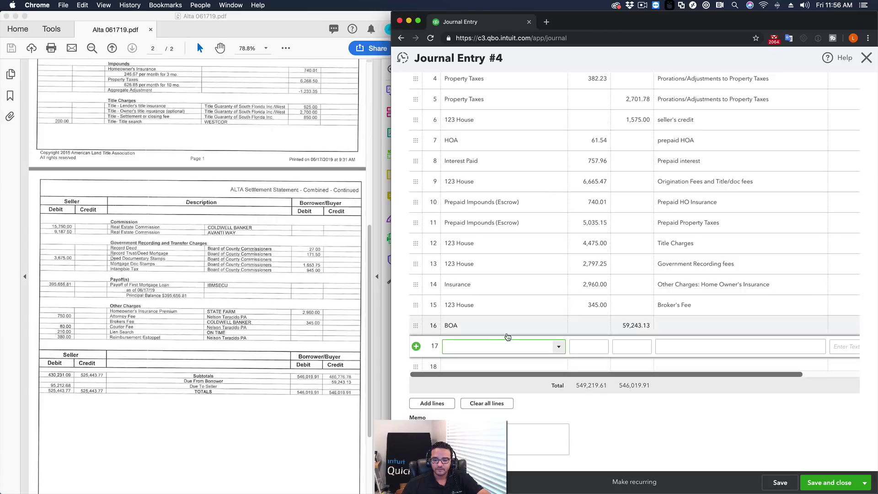
text(BOA)
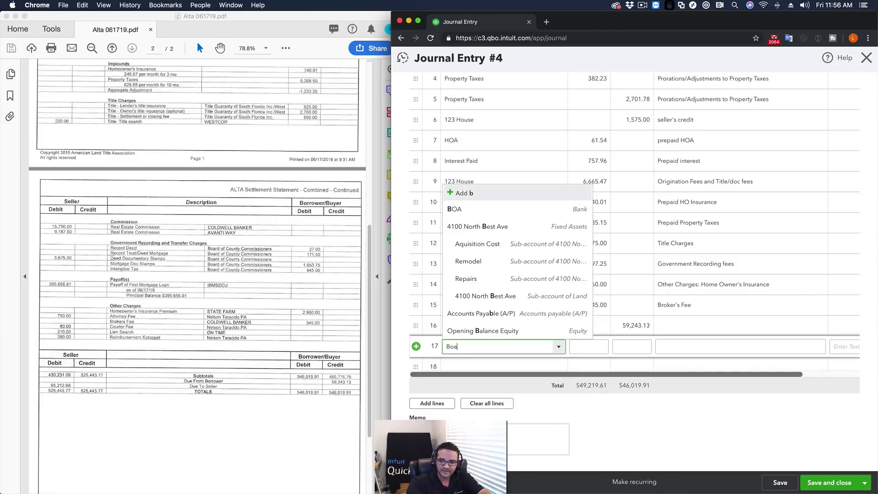
key(Return)
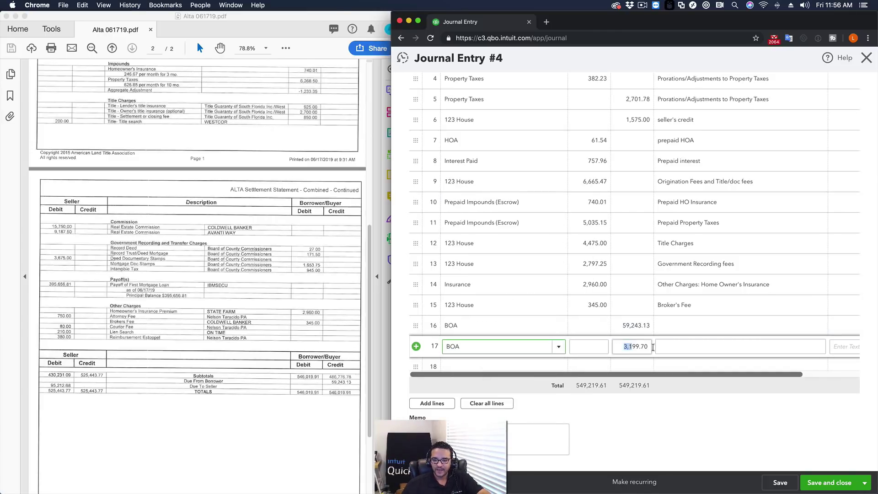
drag(653, 347, 650, 349)
key(BackSpace)
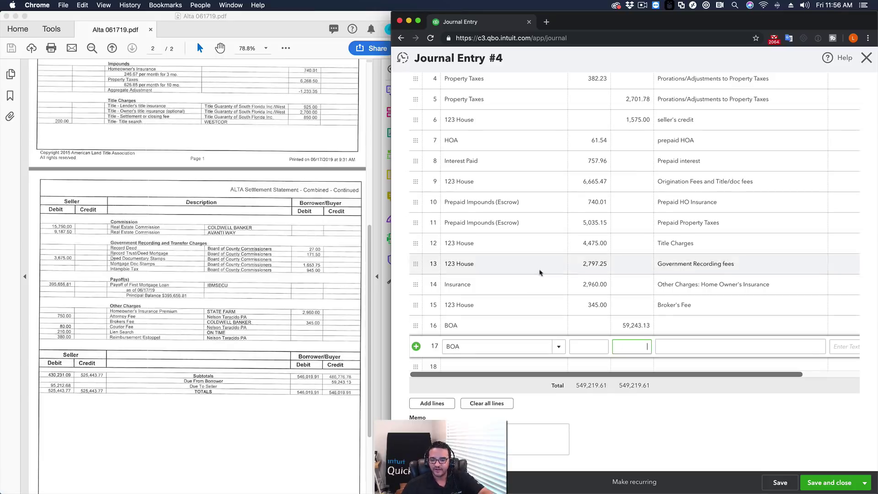
drag(475, 355, 429, 353)
key(Delete)
key(Tab)
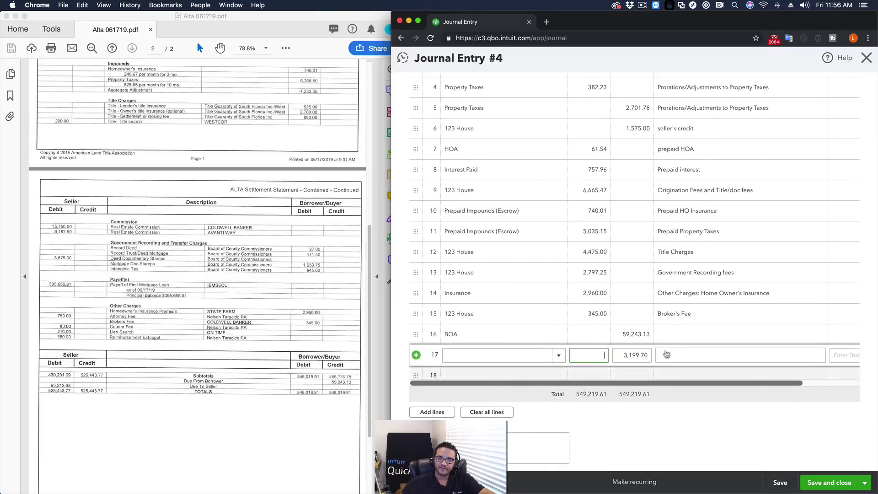
- Compare the journal entry with the settlement statement from the beginning, starting with the contract price, down payment and loan principal lines
scroll(666, 221, up, 5)
click(336, 256)
scroll(336, 257, up, 8)
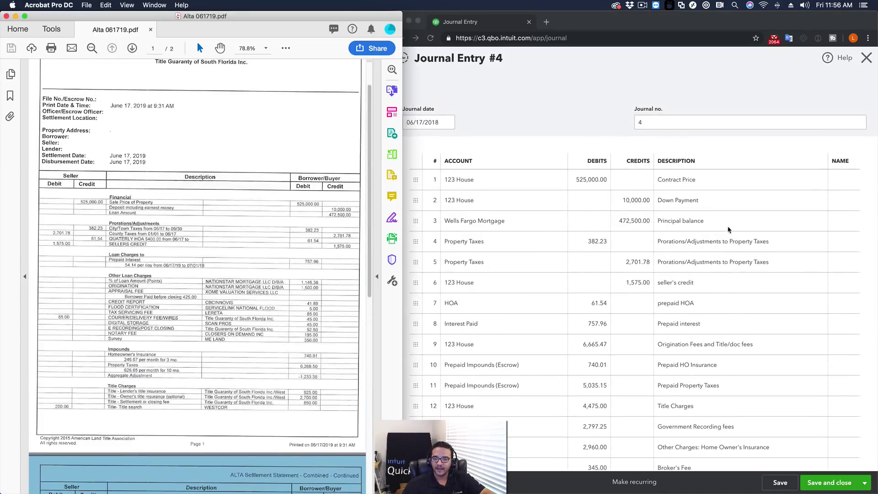
click(680, 240)
scroll(336, 262, down, 2)
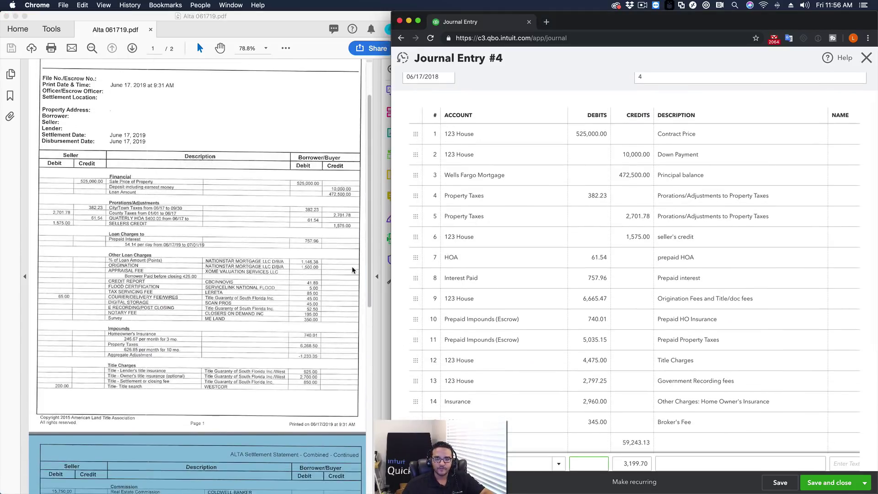
scroll(318, 261, down, 2)
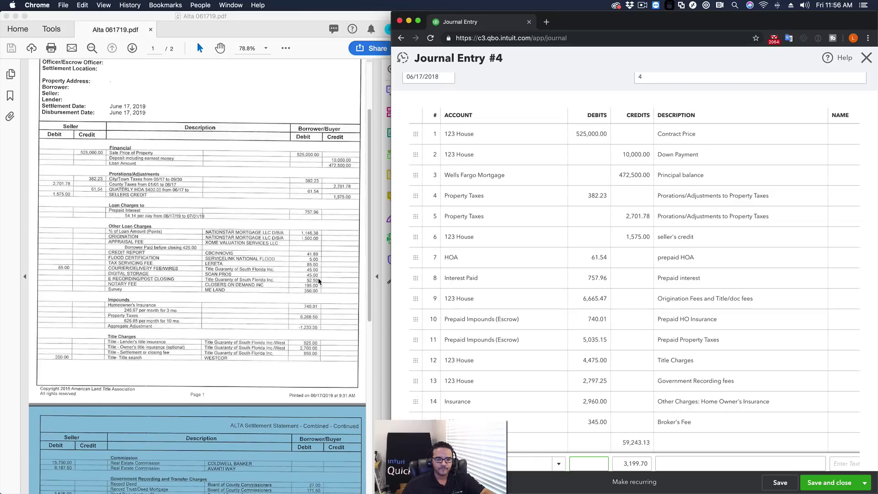
scroll(556, 341, down, 1)
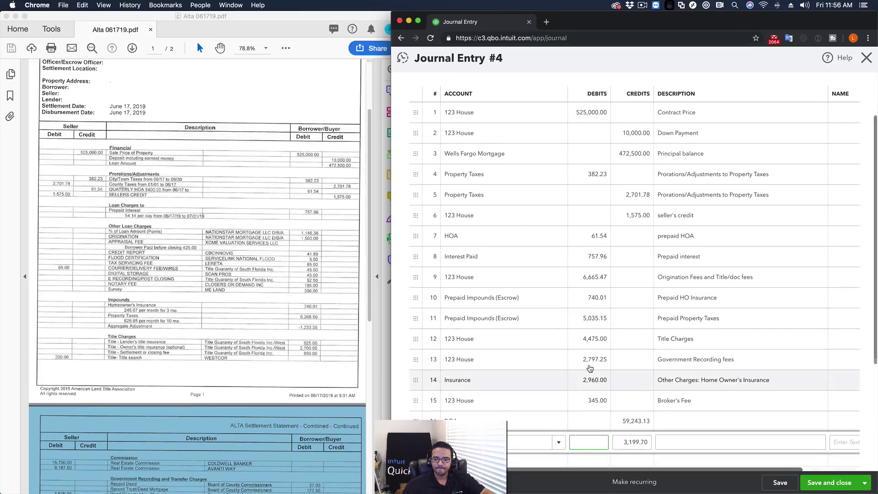
scroll(595, 283, up, 3)
scroll(637, 280, down, 1)
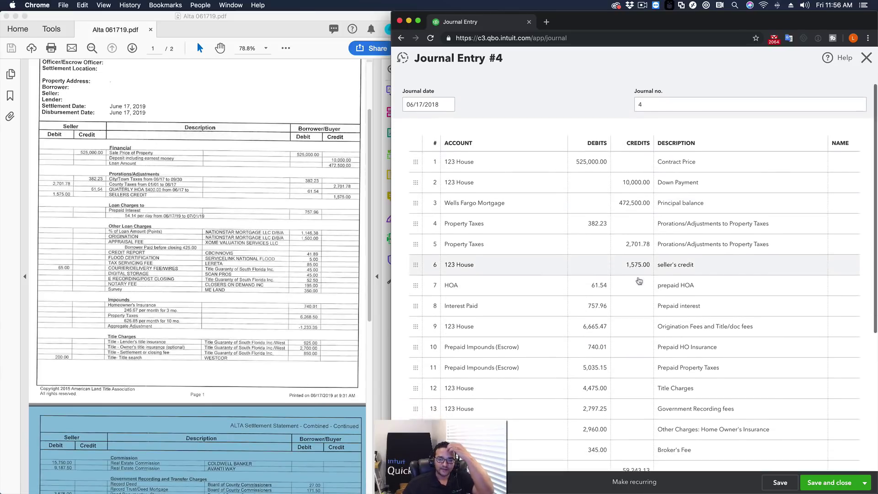
- Check the two Property Taxes amounts and the HOA amount against the statement's Prorations/Adjustments section
click(606, 226)
click(644, 245)
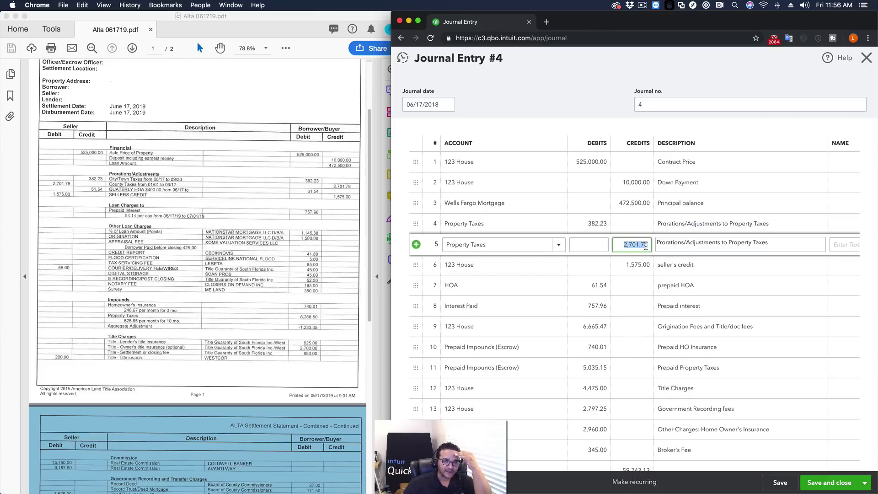
scroll(631, 247, down, 2)
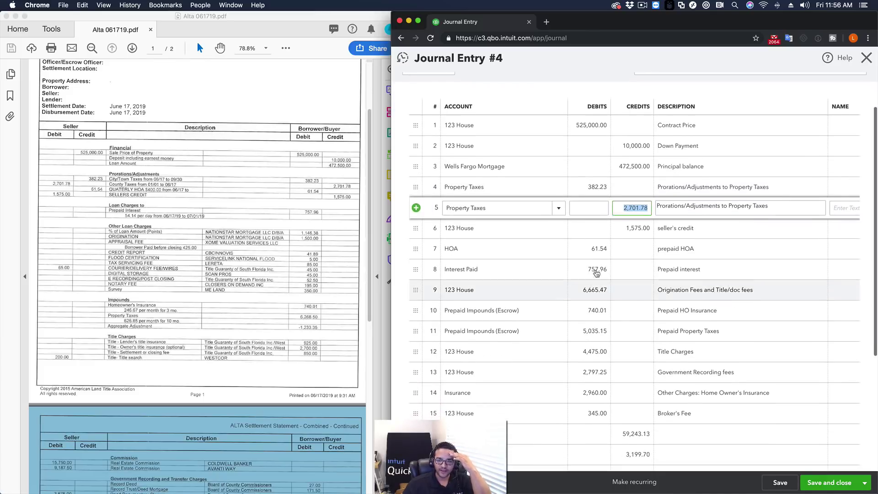
click(599, 249)
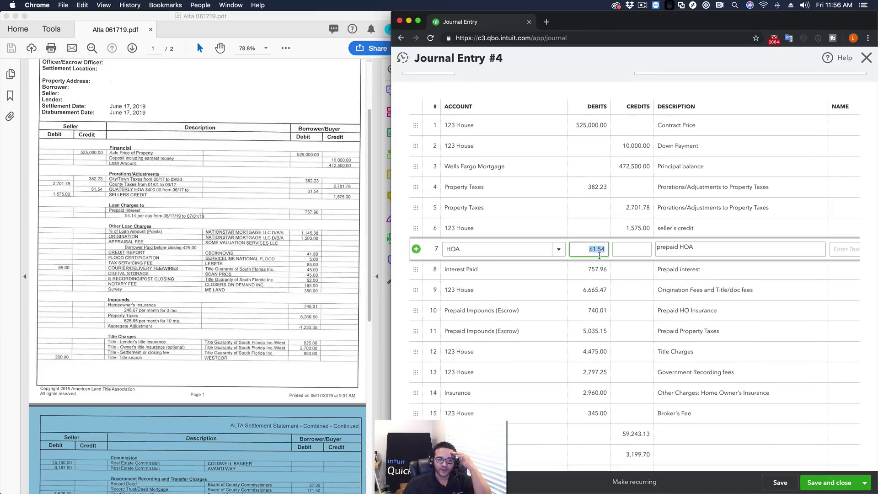
- Check the prepaid interest debit and move the seller's credit line directly below the HOA line
scroll(596, 252, down, 1)
click(595, 253)
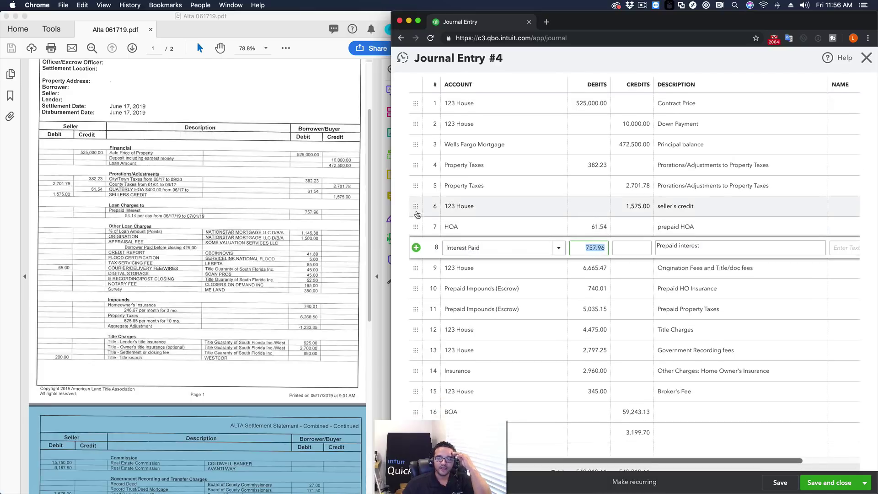
drag(416, 207, 503, 235)
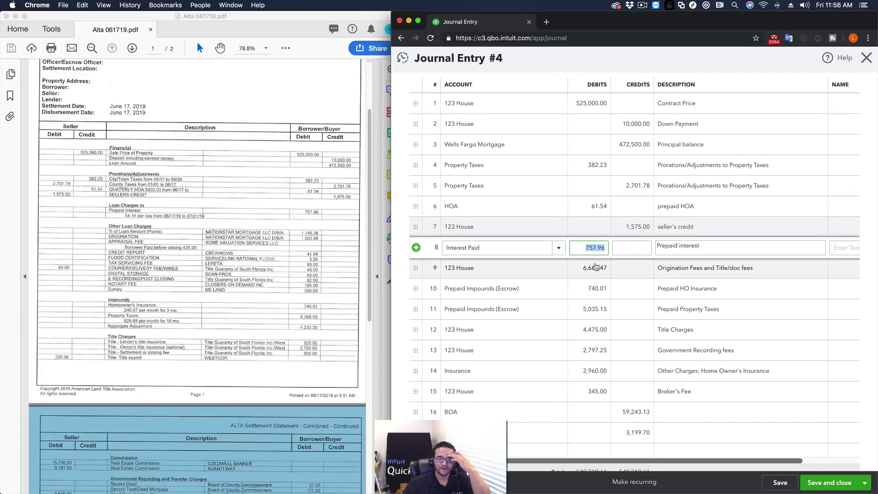
- Re-enter the ninth line's Origination Fees debit as the sum 1146.38+1500+41.89+5+85+45+45+52.50+195+350
scroll(599, 271, down, 1)
click(595, 242)
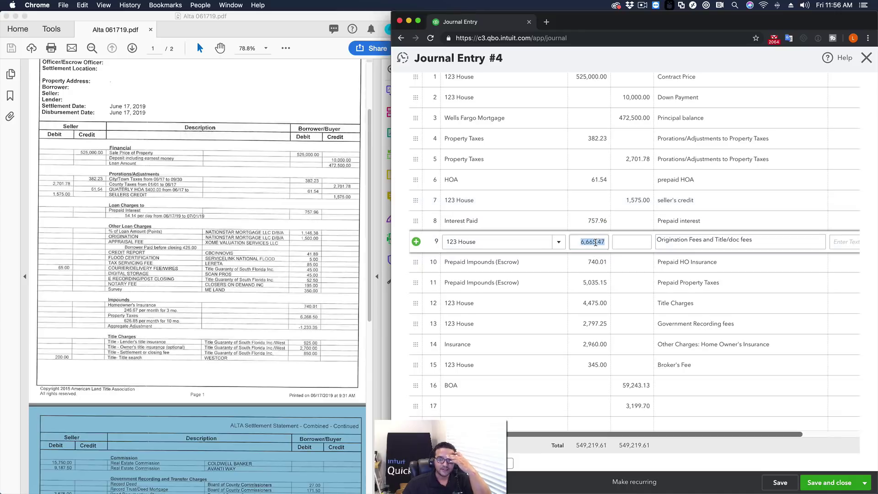
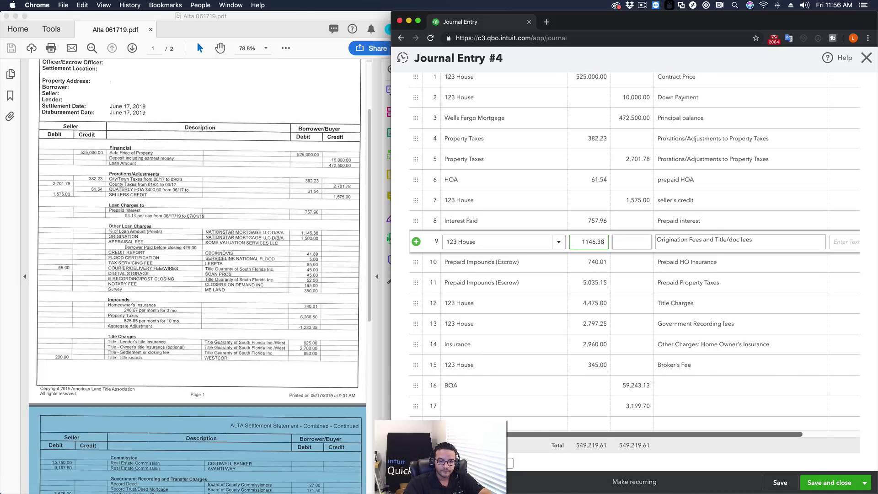
text(+1500+)
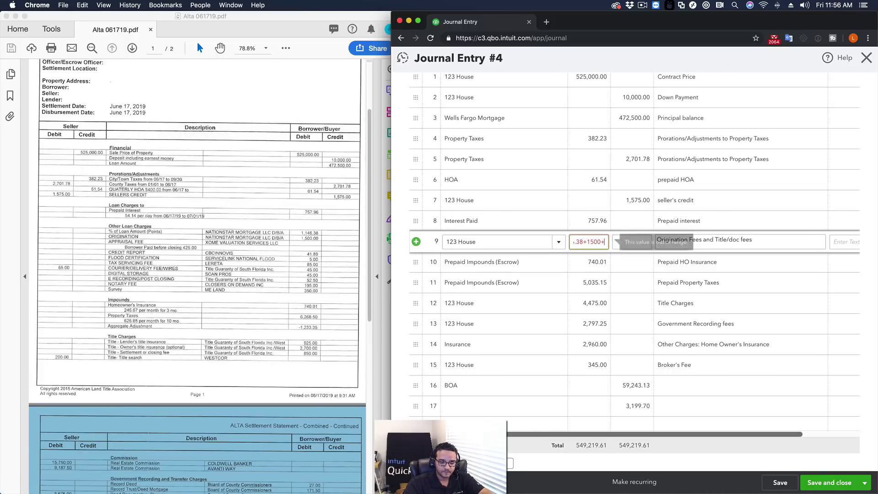
text(41.89)
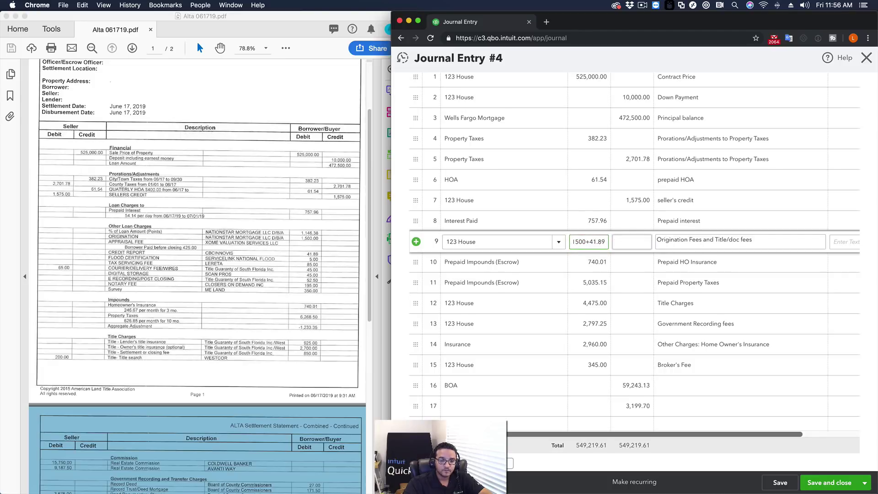
text(+5+85+)
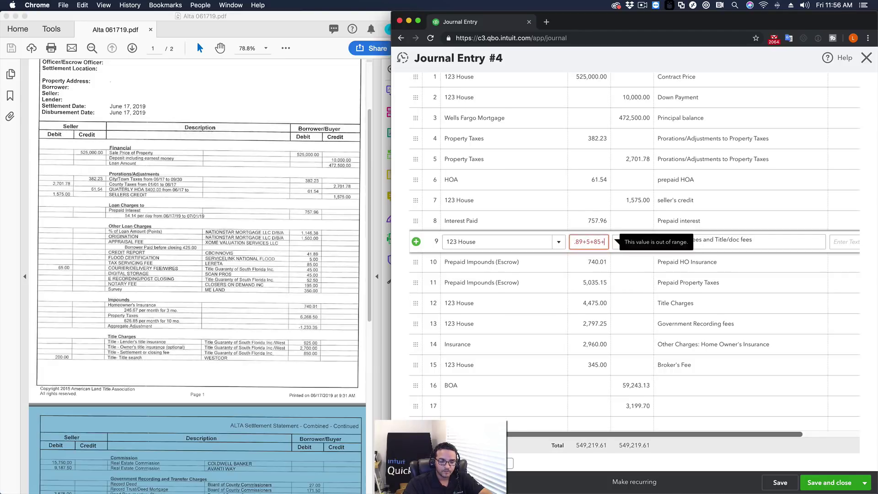
text(45+45+5)
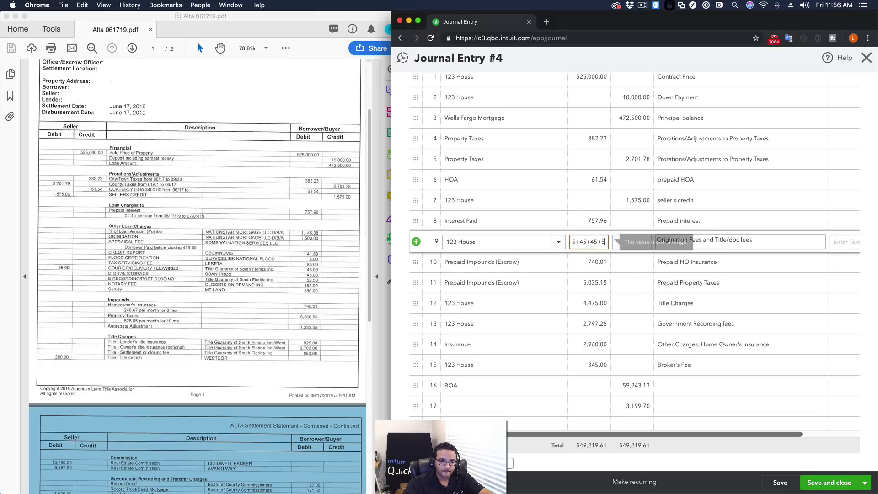
text(2.50+1)
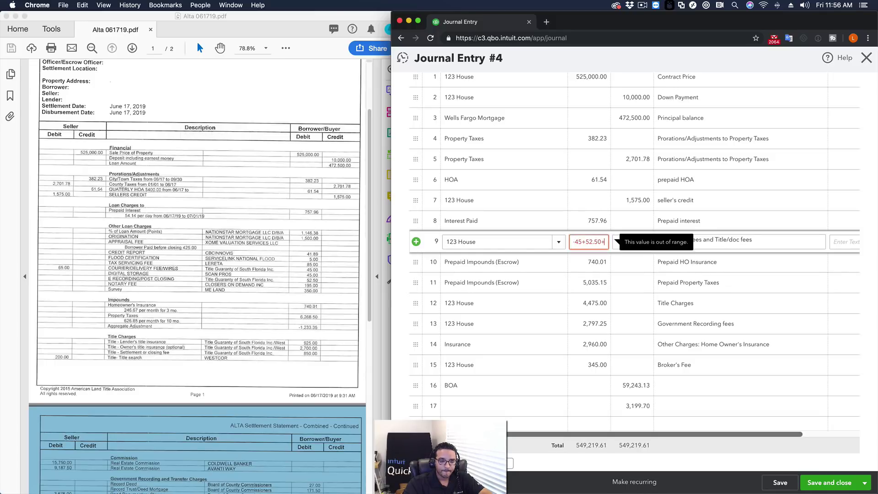
text(95+350)
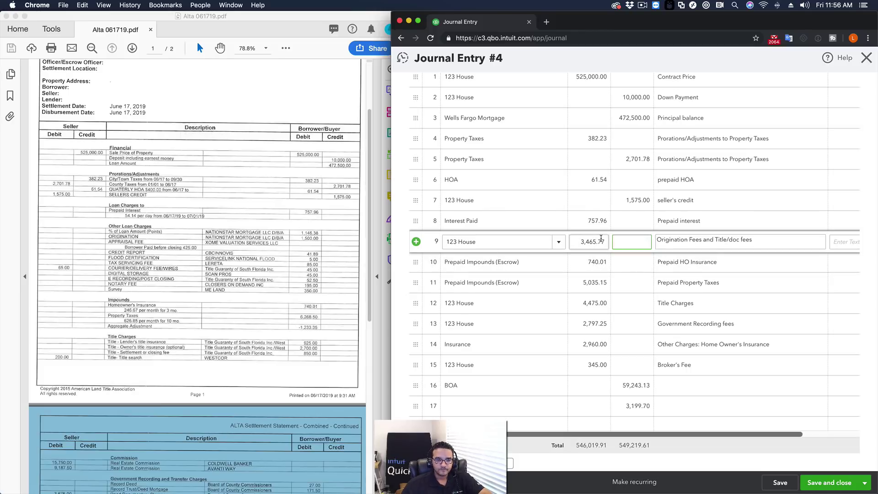
click(589, 261)
click(591, 243)
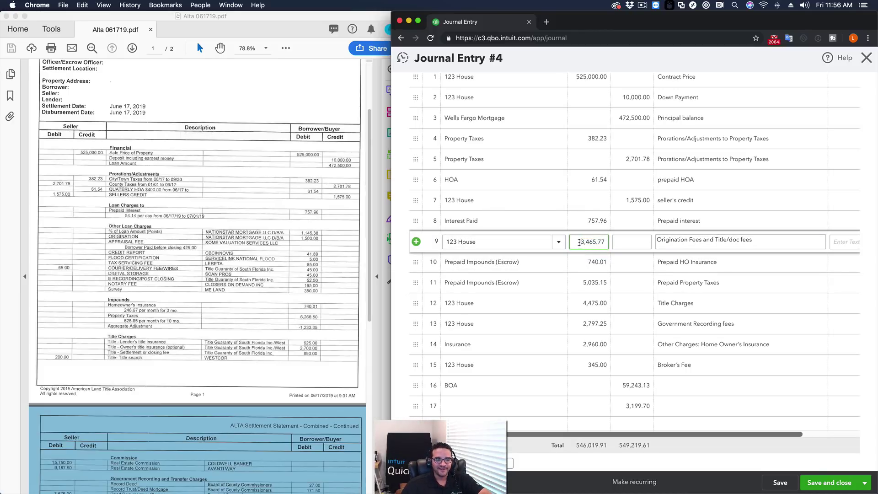
- Check the Prepaid HO Insurance debit on the tenth line against the statement's Impounds section
scroll(326, 269, down, 1)
scroll(573, 269, down, 1)
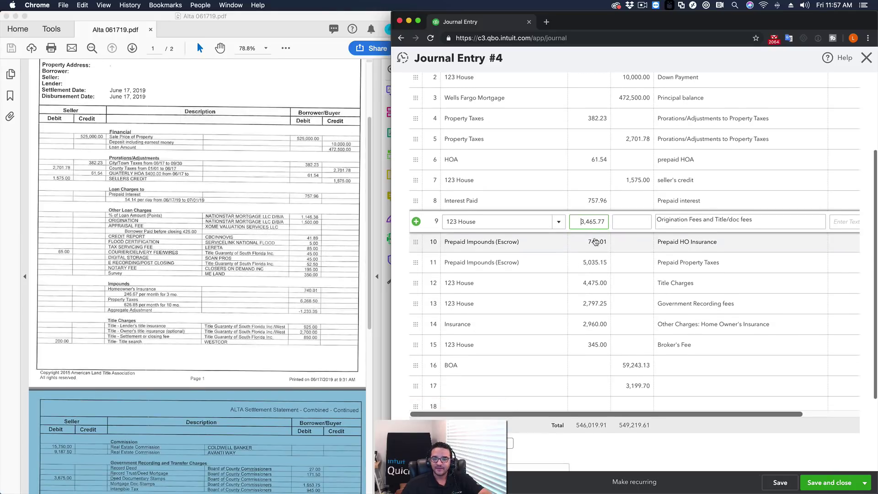
click(585, 245)
scroll(324, 253, down, 1)
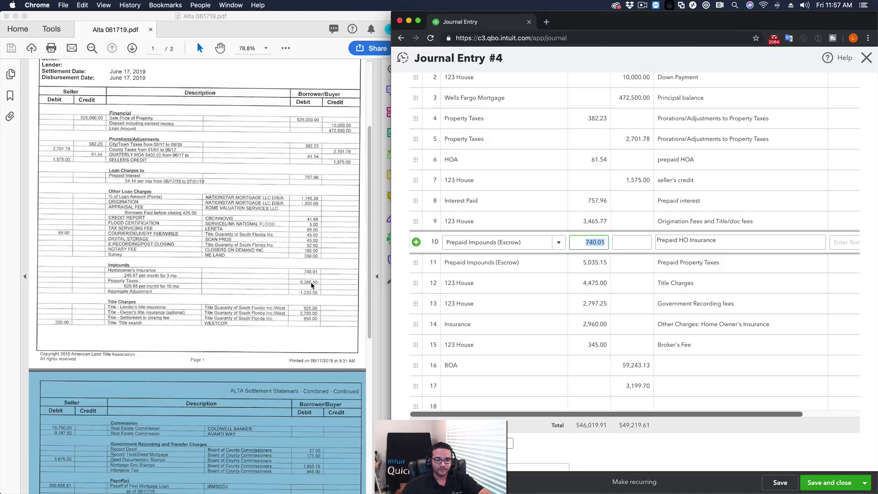
- Recalculate the Prepaid Property Taxes debit on the eleventh line as 6268.50 minus the 1,233.35 aggregate adjustment
scroll(312, 285, down, 1)
click(301, 277)
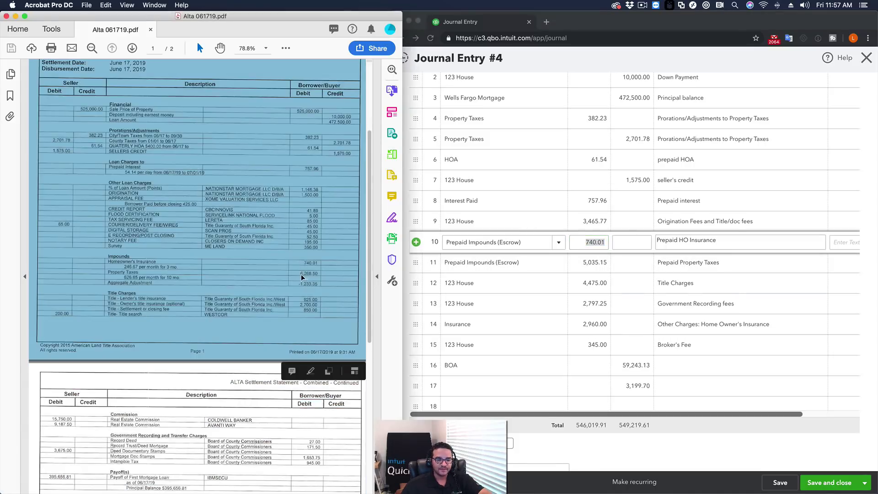
click(302, 278)
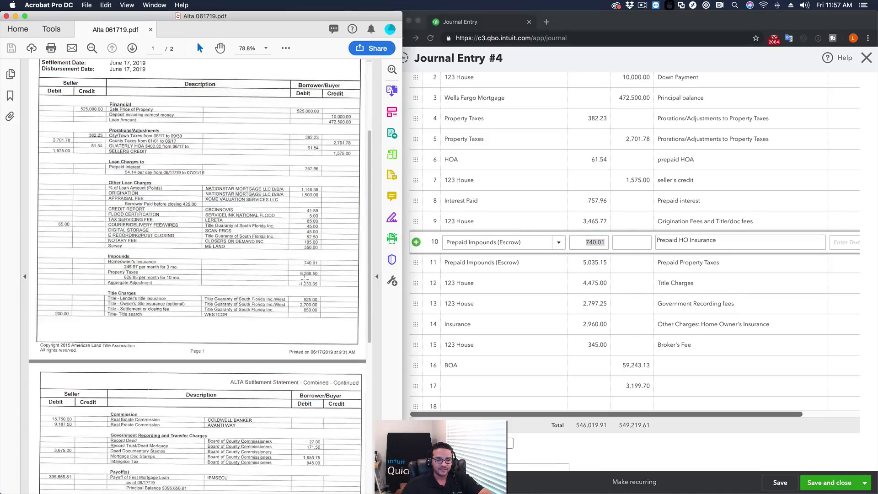
click(593, 269)
click(596, 264)
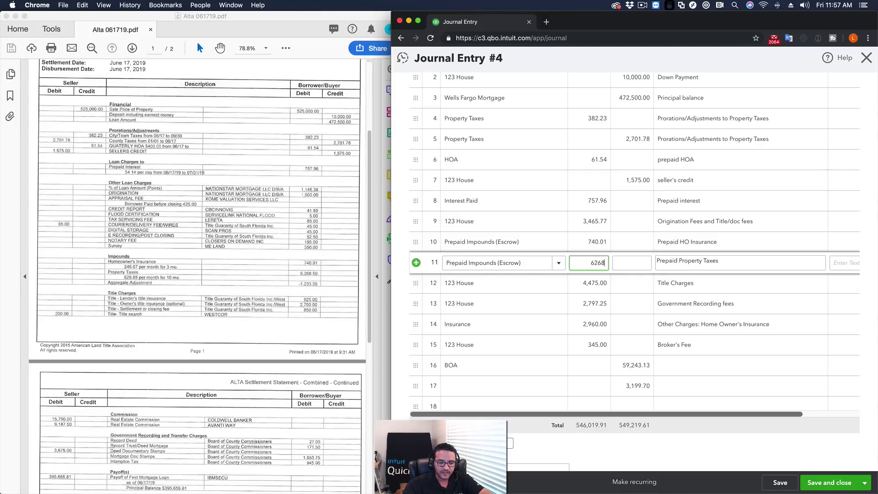
text(6268.50-12)
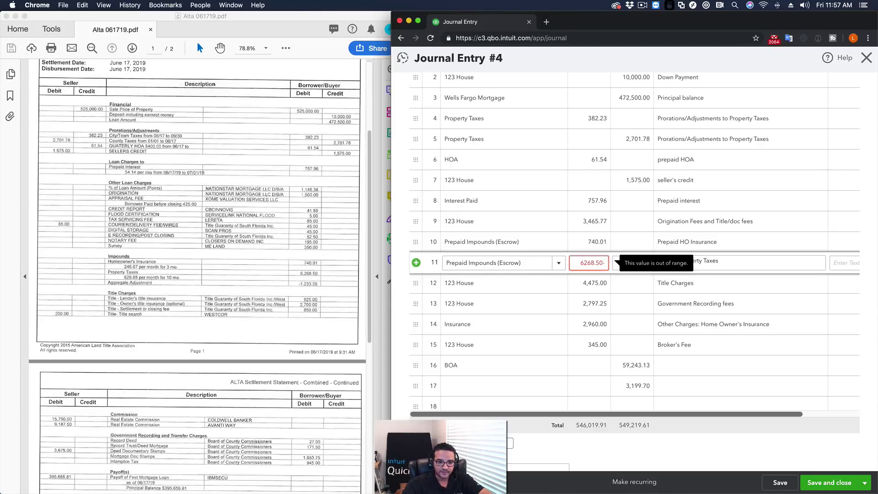
click(300, 286)
click(615, 282)
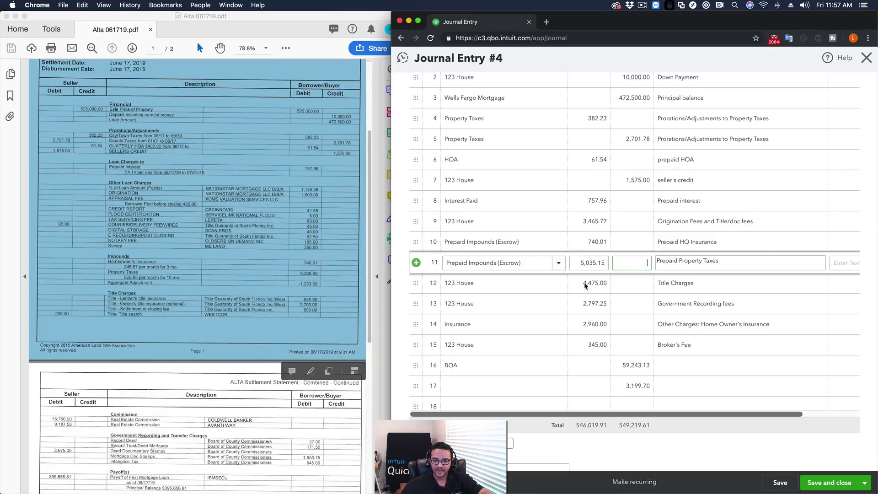
- Check the Title Charges and Government Recording fees debits against the statement, continuing to its Other Charges section
click(593, 283)
scroll(319, 314, down, 1)
scroll(320, 314, down, 1)
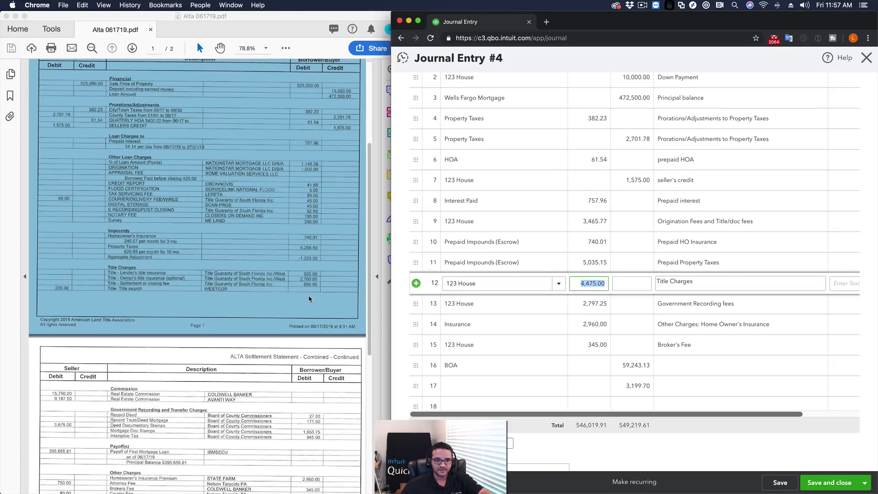
scroll(305, 284, down, 4)
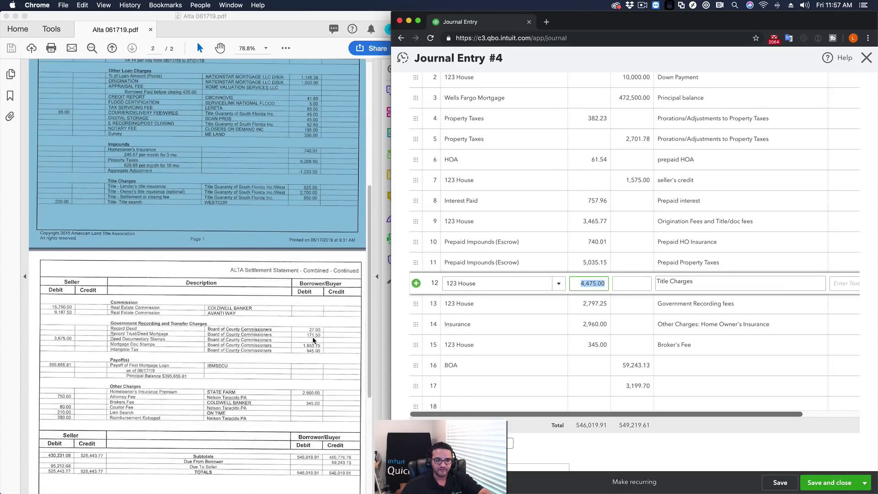
click(589, 304)
scroll(311, 343, down, 2)
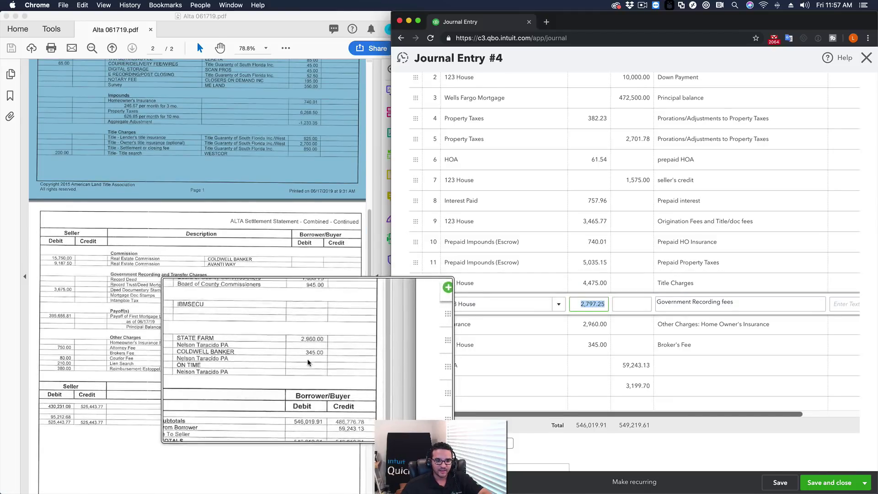
- Delete the leftover balancing credit from the blank seventeenth line
scroll(605, 337, down, 2)
click(638, 353)
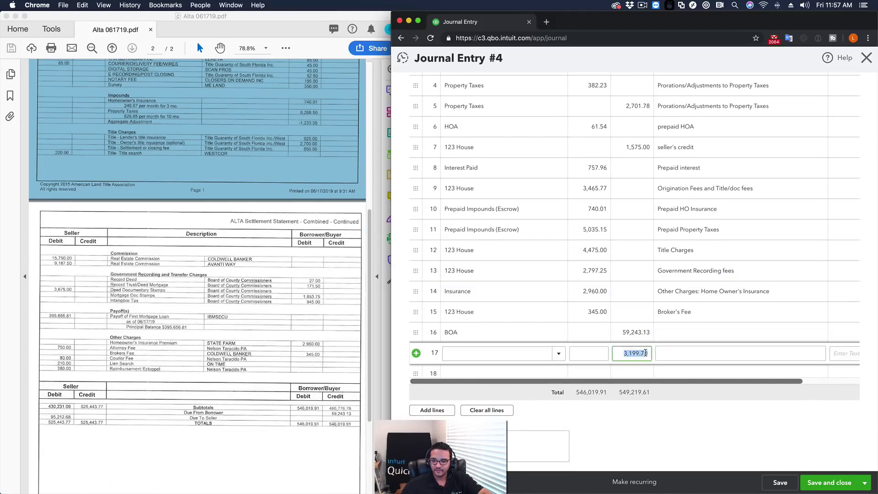
scroll(645, 353, right, 3)
key(BackSpace)
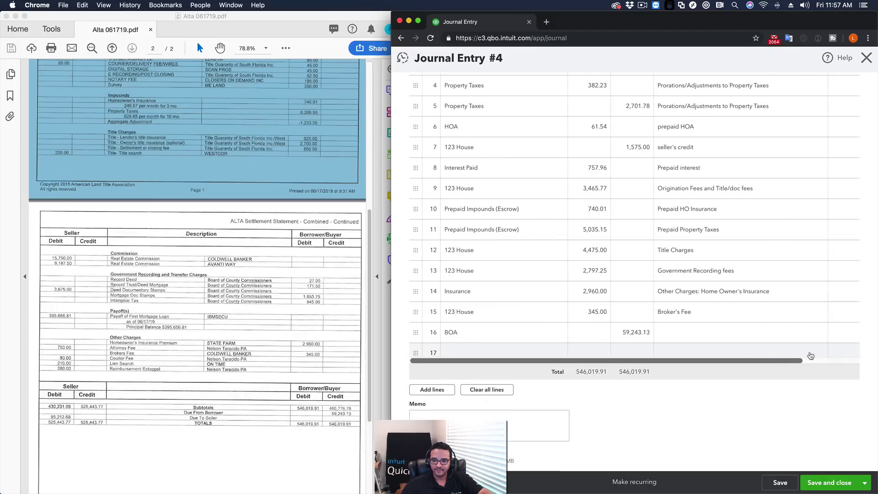
- Review the Broker's Fee, BOA and corrected Origination Fees amounts, and compare the entry's debit and credit totals with the statement's totals
click(595, 316)
click(628, 333)
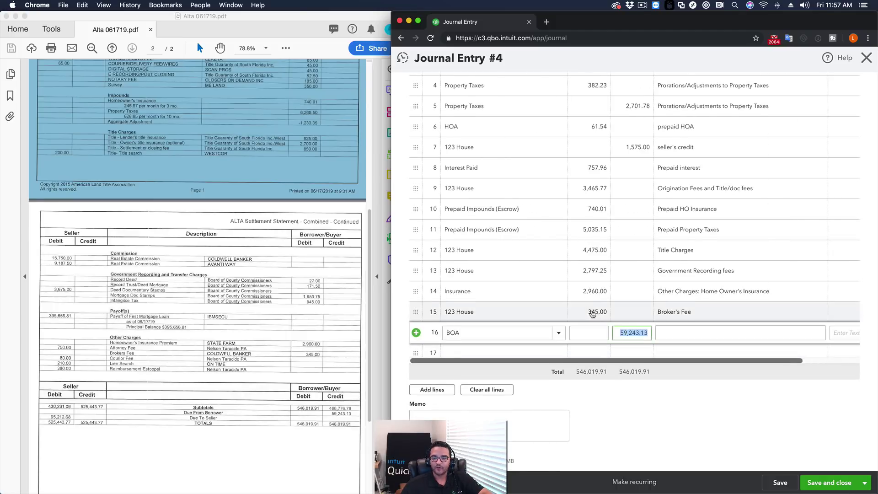
scroll(596, 314, up, 3)
click(599, 260)
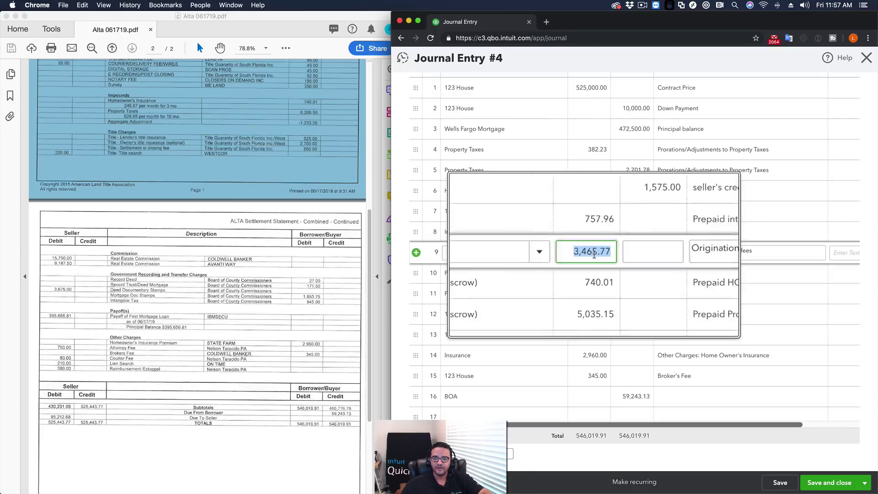
click(632, 397)
key(Tab)
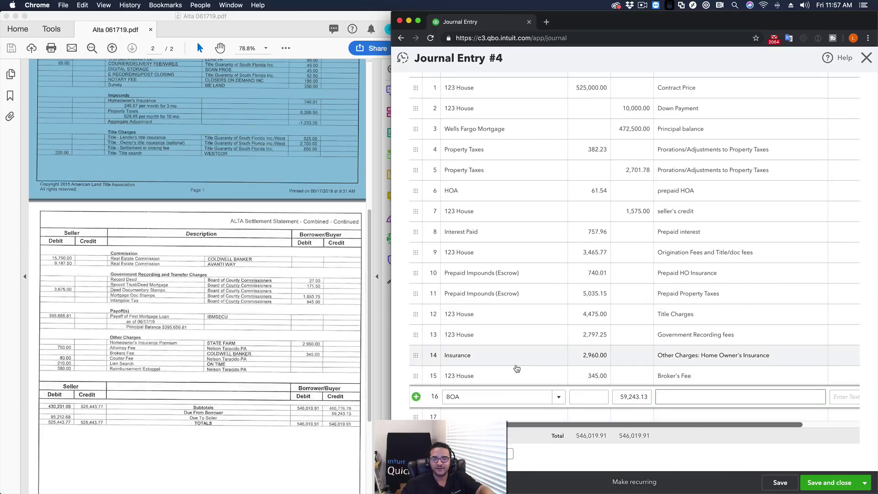
scroll(516, 368, up, 4)
scroll(523, 355, down, 4)
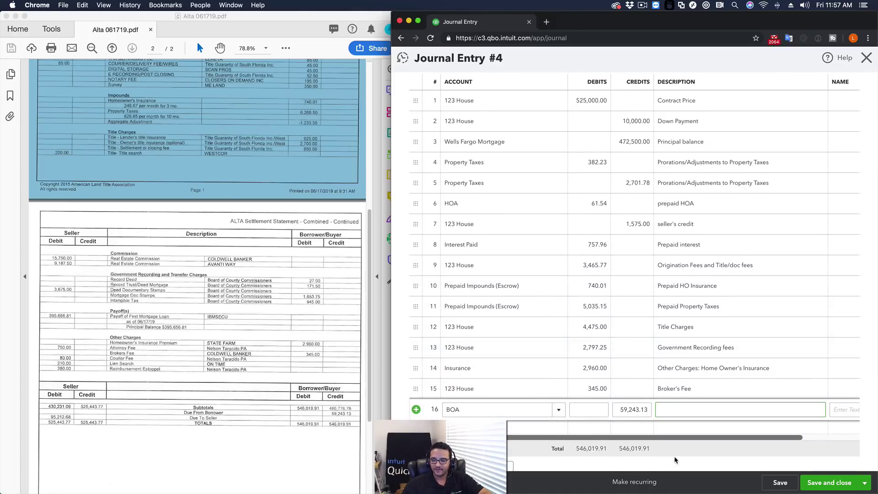
- Save the completed journal entry and open its transaction journal report
click(780, 483)
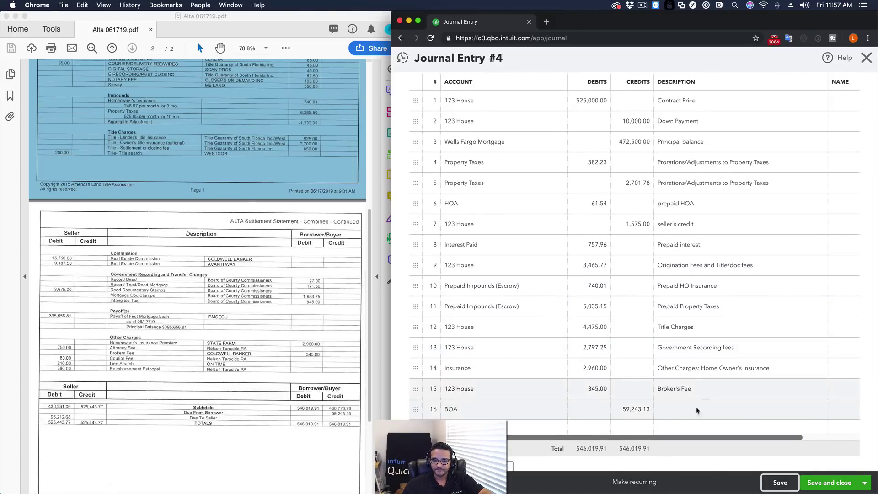
scroll(676, 442, down, 3)
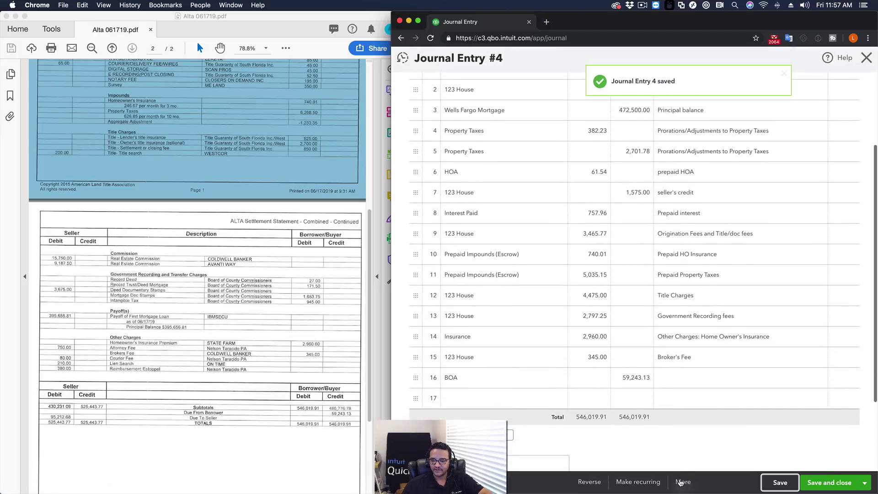
click(681, 482)
click(680, 436)
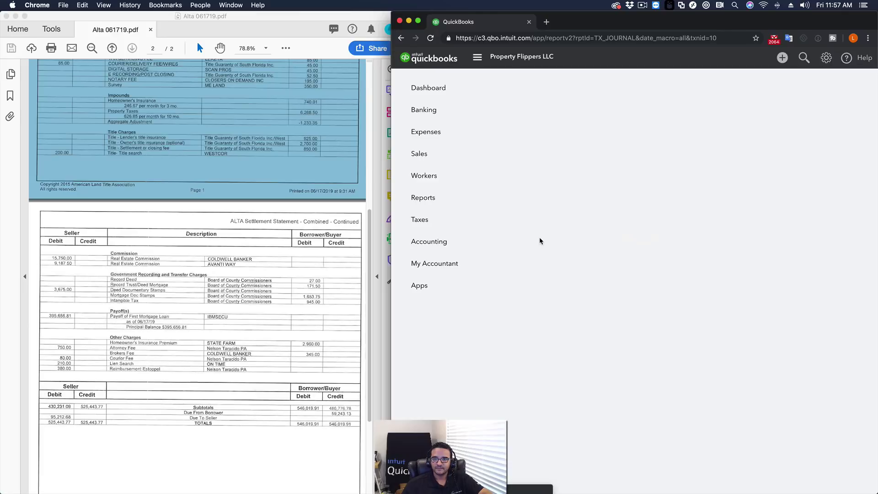
scroll(680, 231, right, 2)
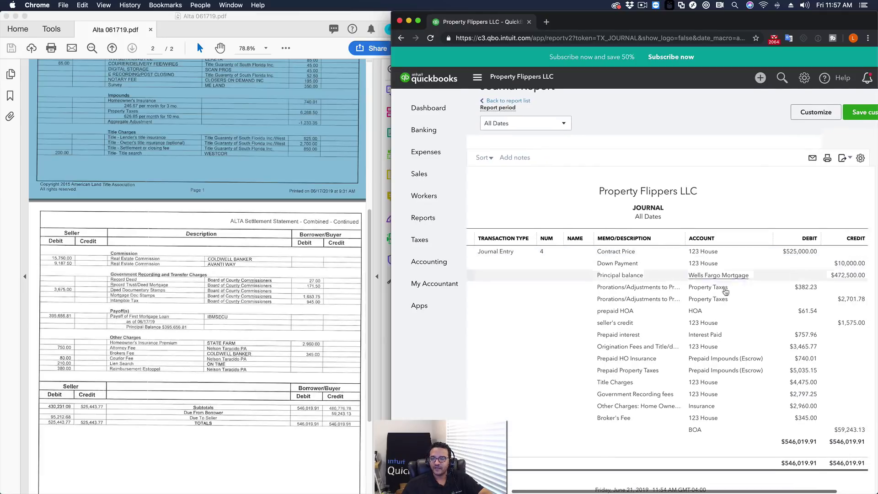
- Export the Journal report as a PDF in portrait orientation and close the print dialog
click(844, 160)
click(798, 187)
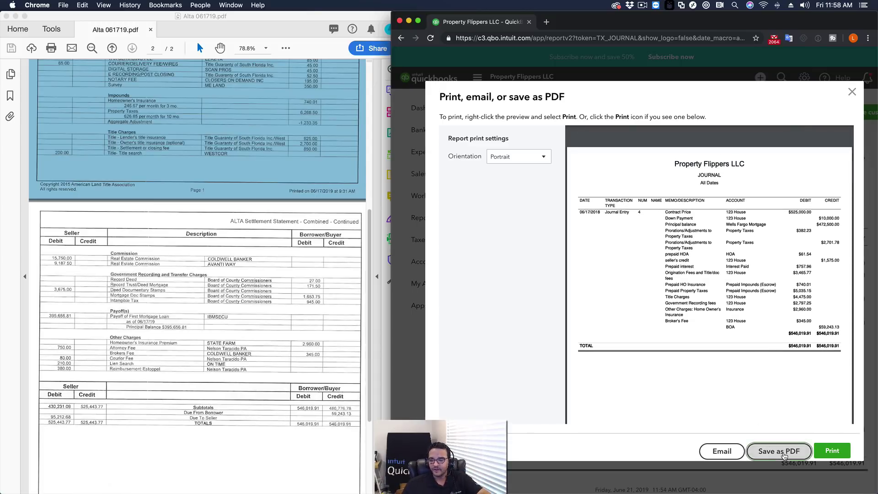
click(768, 449)
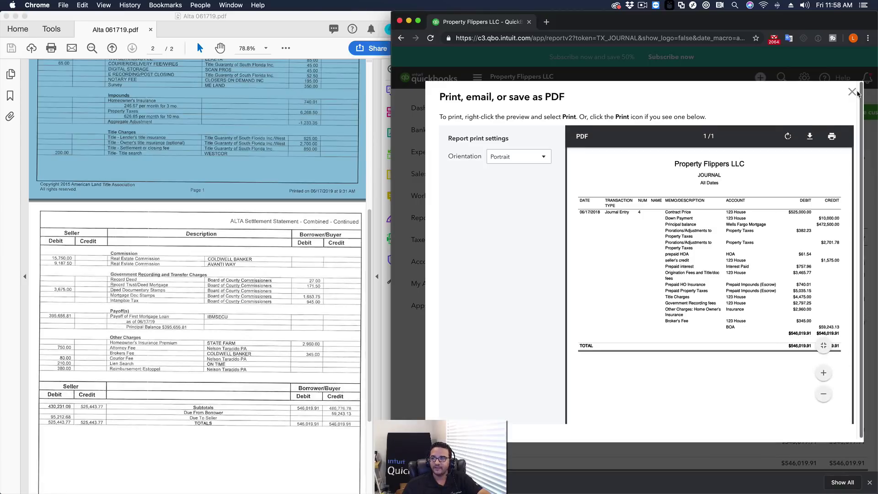
click(852, 91)
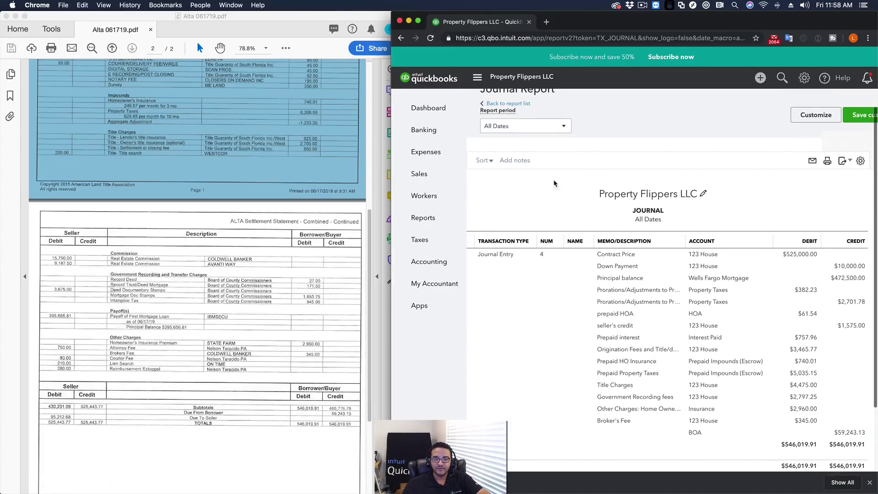
- Open the Balance Sheet report, review its assets, liabilities and equity, and enlarge the browser window over the settlement statement
click(426, 219)
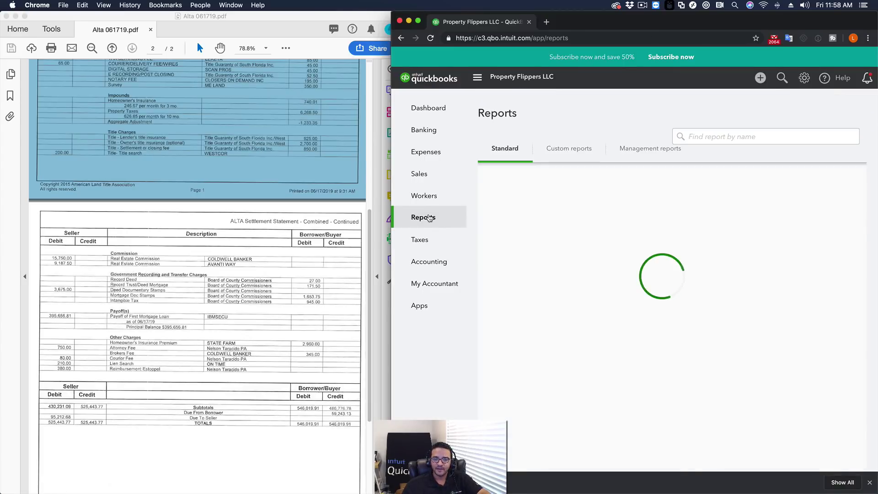
click(532, 237)
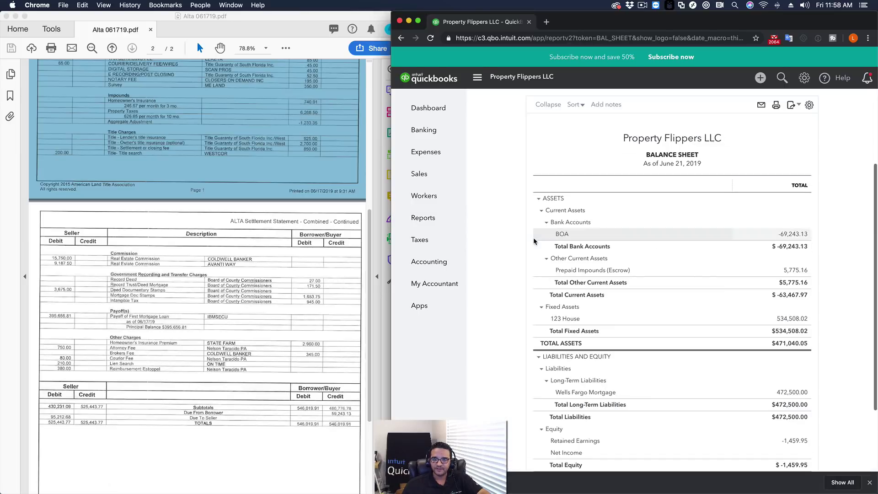
scroll(520, 248, down, 3)
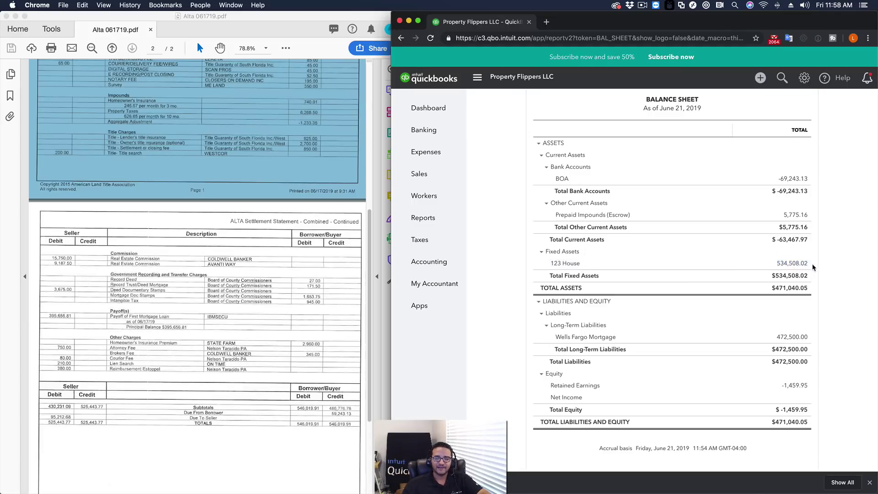
scroll(813, 267, down, 1)
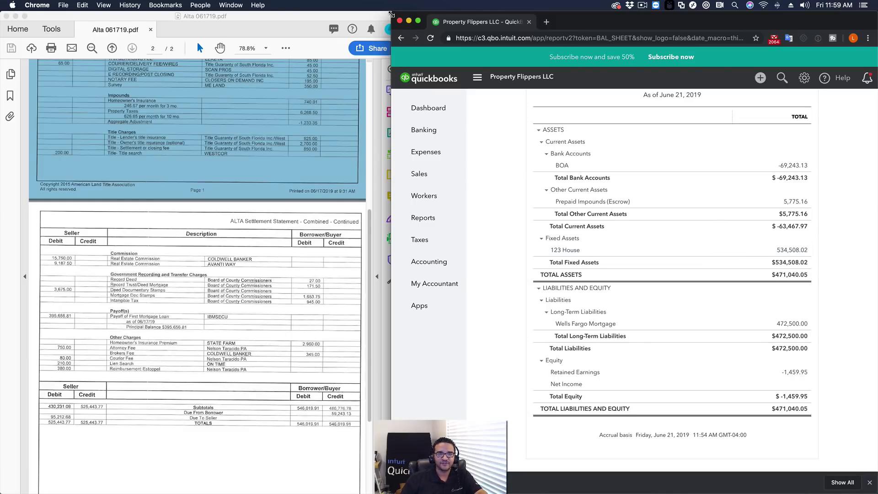
drag(391, 14, 118, 1)
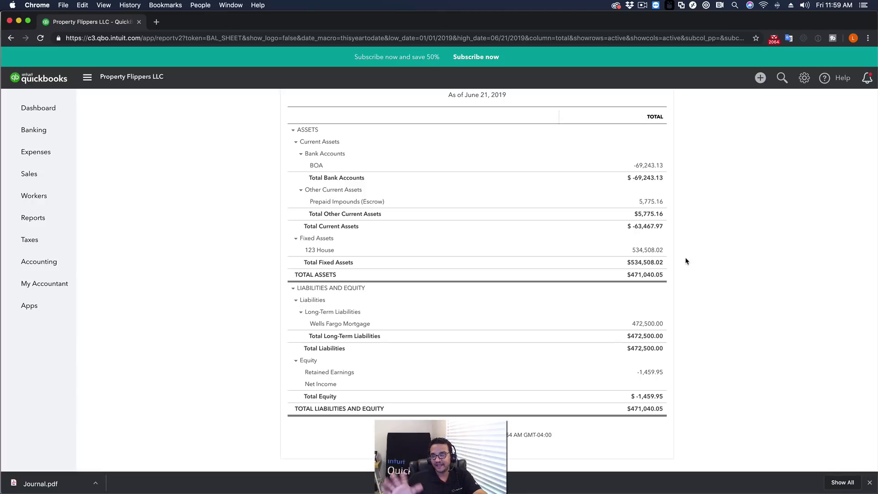
- Copy the 123 House fixed asset balance from the balance sheet and start a new journal entry
scroll(676, 249, up, 2)
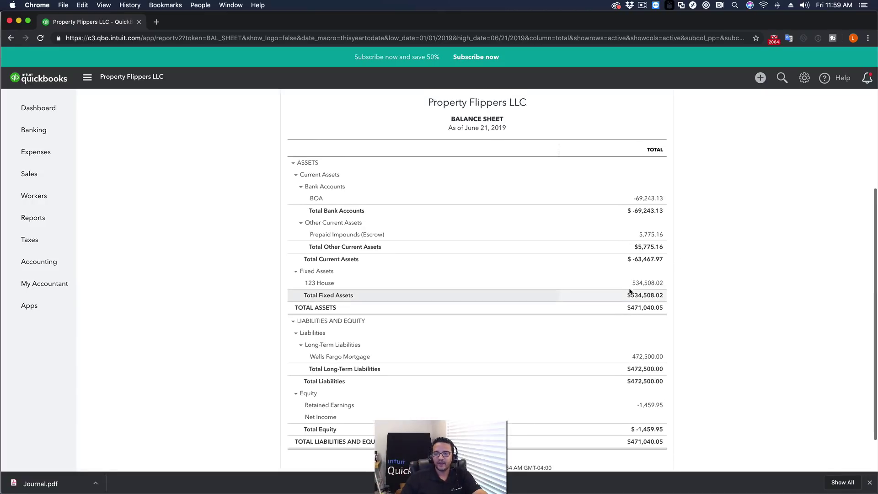
mouse_move(665, 281)
mouse_down()
mouse_move(649, 286)
mouse_move(668, 287)
mouse_move(638, 284)
mouse_move(661, 284)
mouse_up()
key(super+c)
click(666, 284)
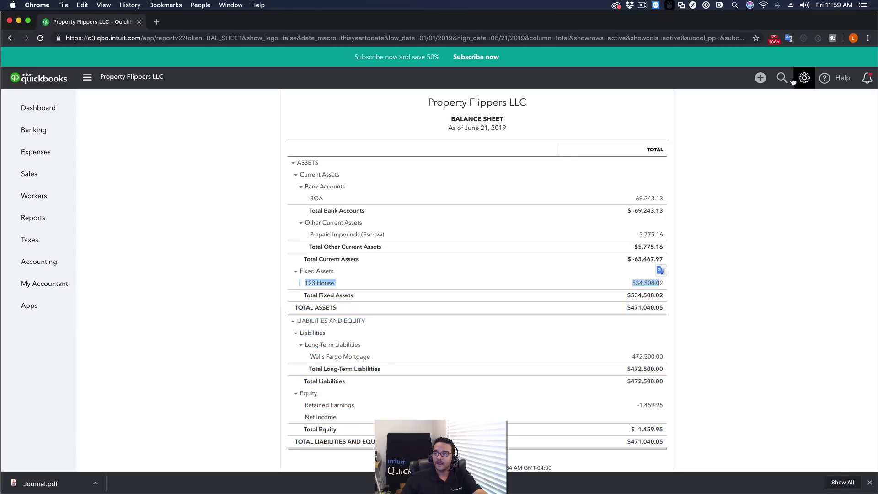
click(761, 79)
click(724, 168)
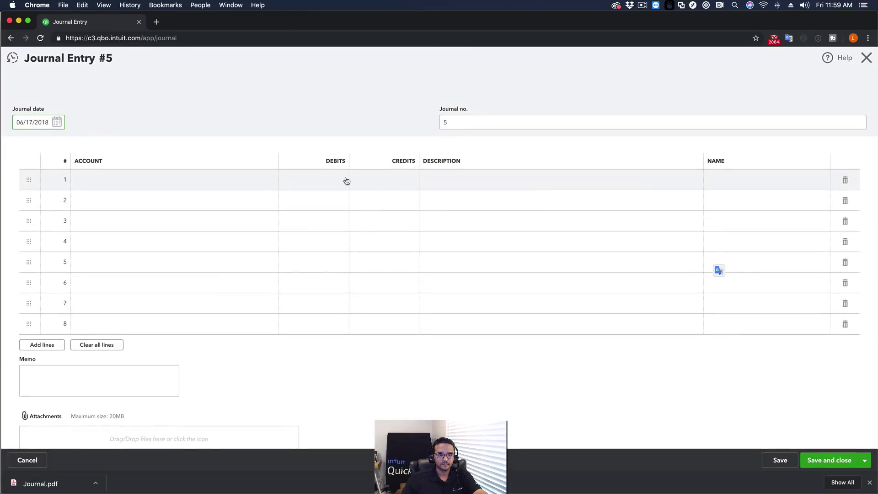
- Try to calculate the first line's debit from the pasted 123 House balance as 534,508 multiplied by 2
click(337, 179)
key(super+v)
drag(318, 180, 235, 174)
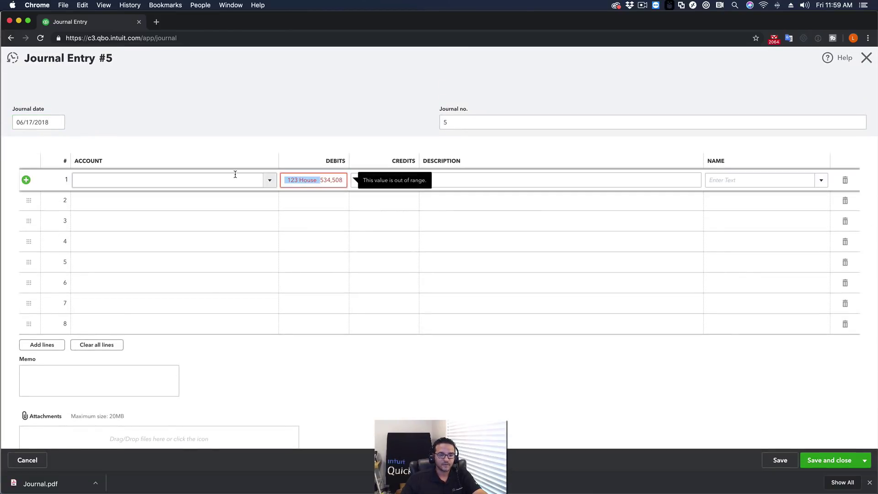
key(BackSpace)
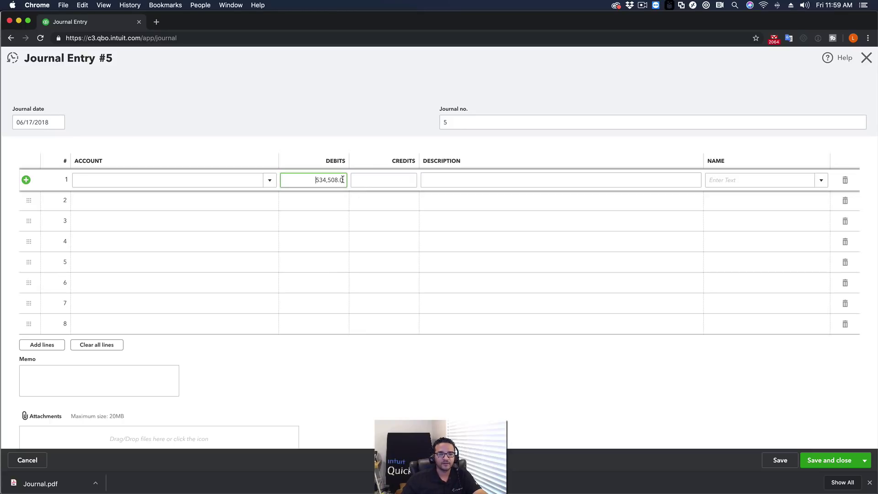
key(BackSpace)
text(*)
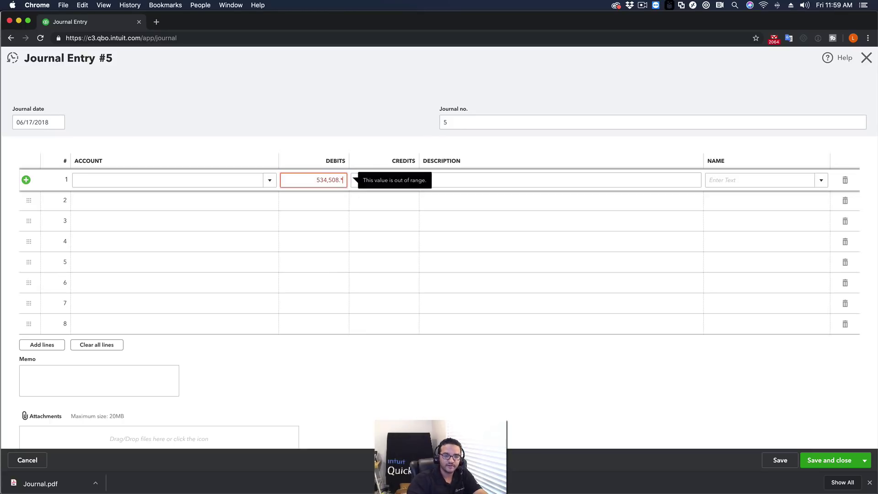
text(2)
key(Tab)
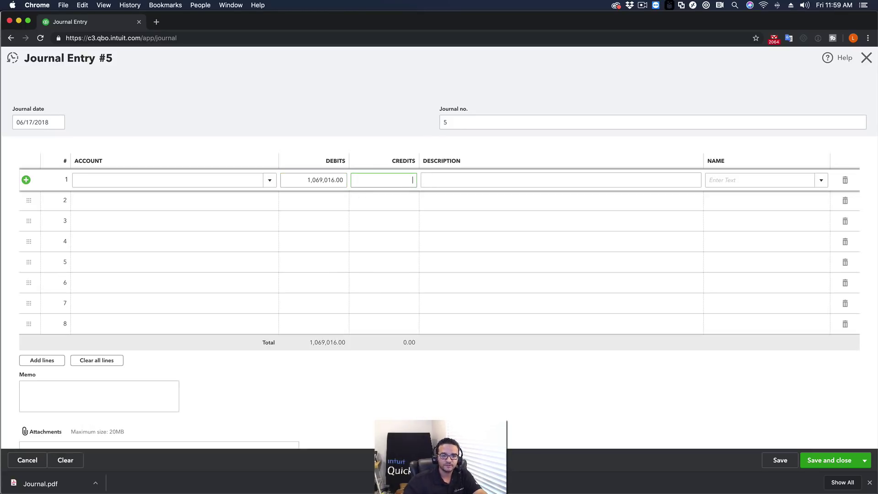
- Replace the first line's debit with the pasted 123 House balance calculated as 534,508*.2
click(300, 179)
text(123 House 534,508.0)
drag(316, 180, 284, 180)
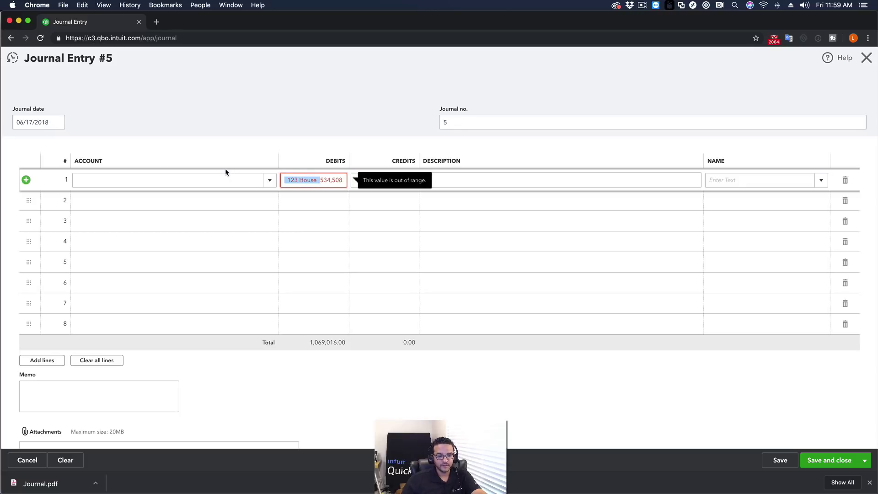
key(BackSpace)
key(BackSpace)
key(BackSpace)
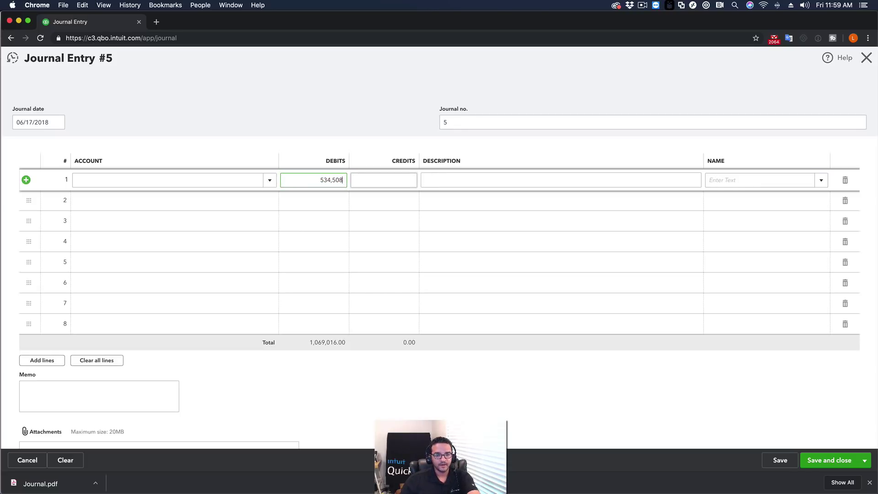
text(/5)
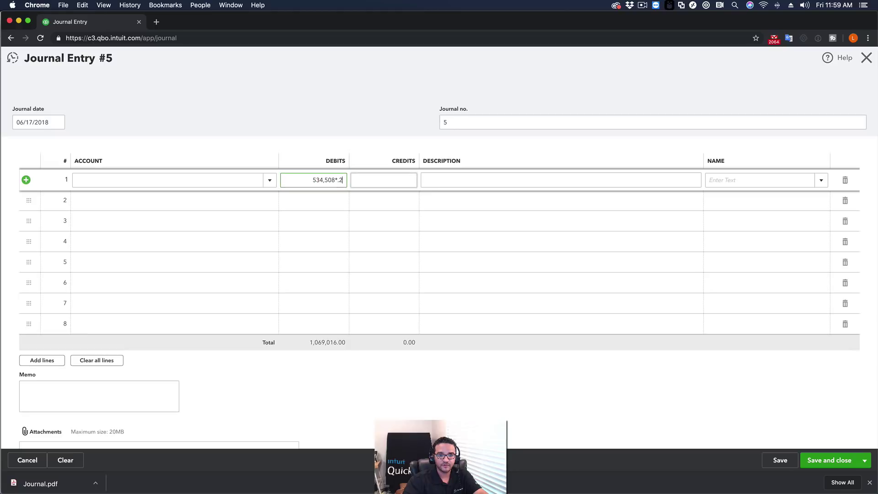
key(Tab)
- Create the account 123 House (Land) for the first line, with account type Fixed Assets and detail type Land
click(190, 186)
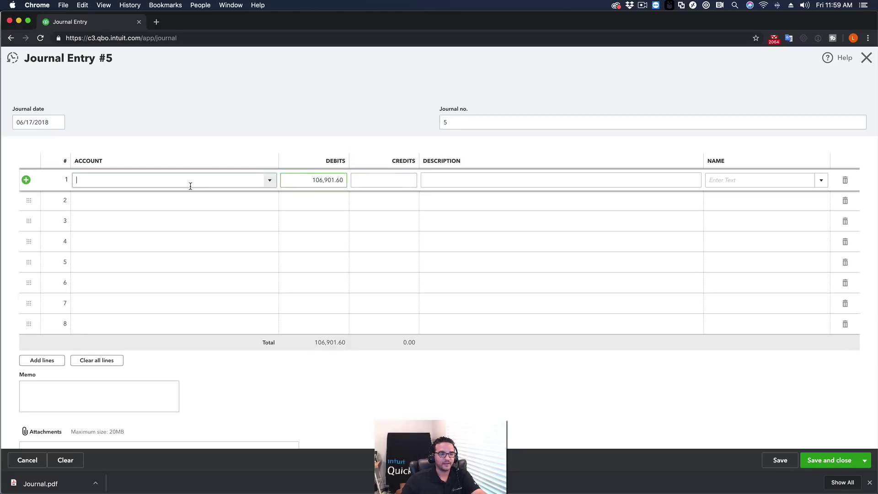
text(123 House (Land)
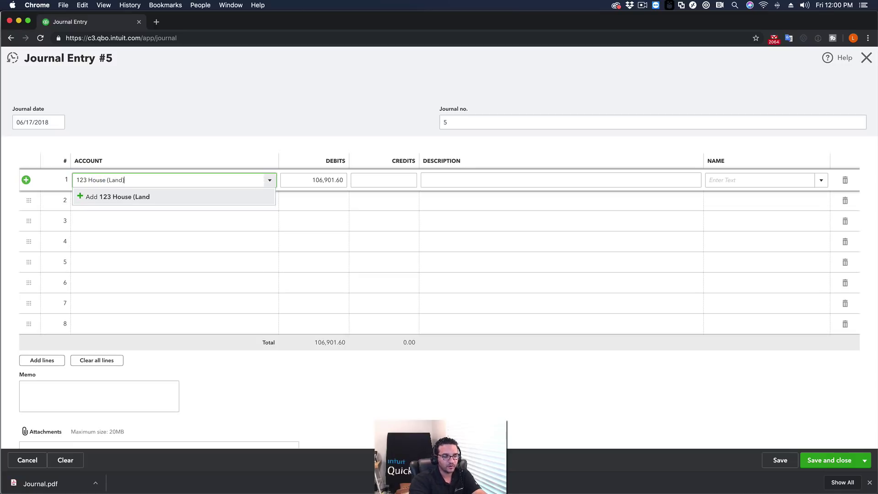
click(142, 197)
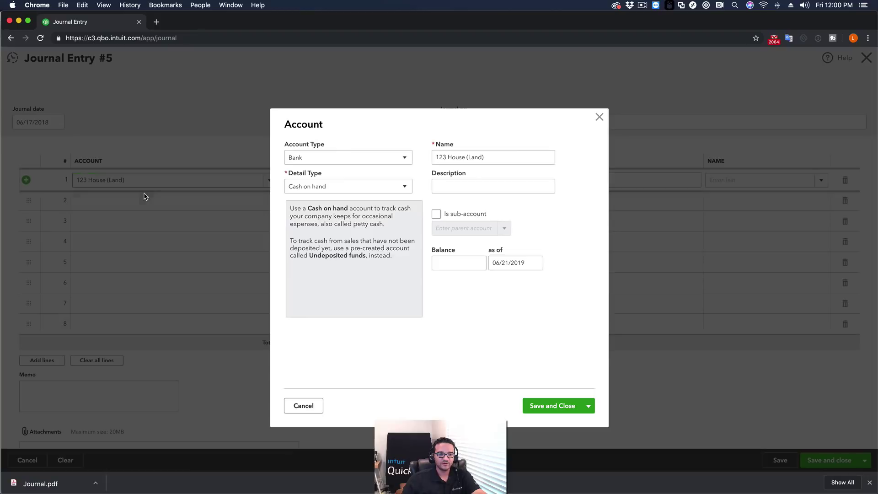
click(338, 158)
scroll(331, 274, down, 2)
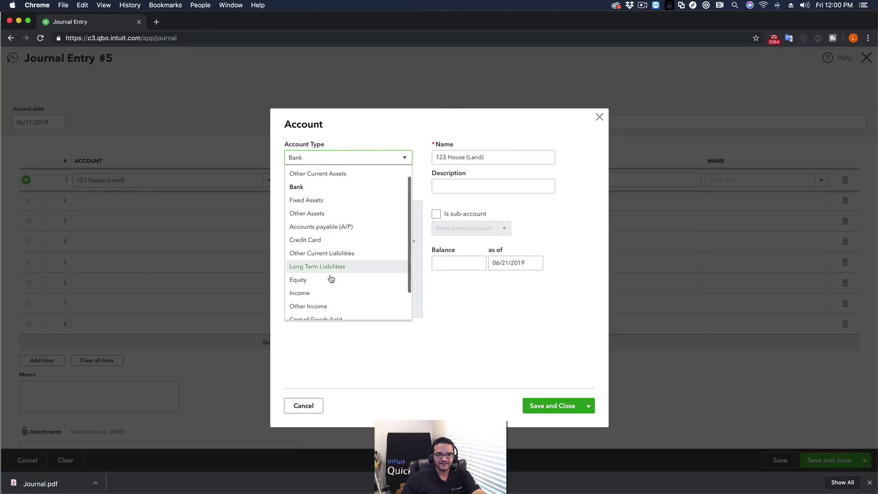
click(323, 182)
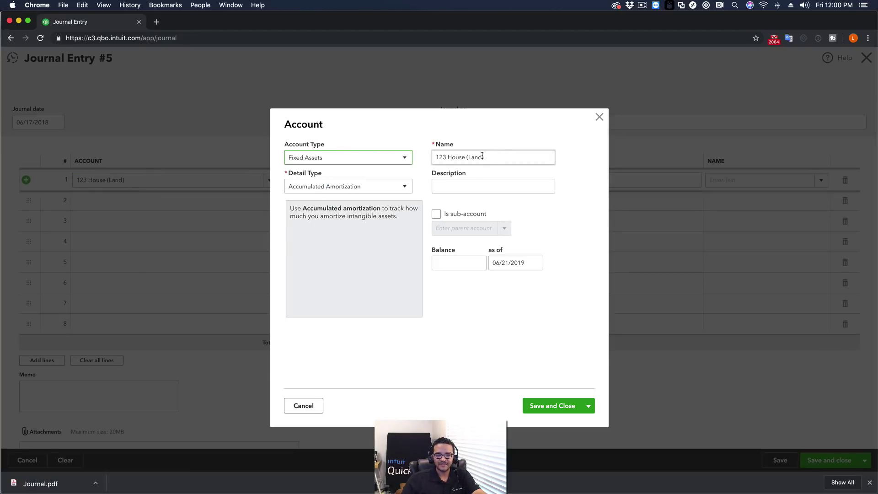
click(327, 187)
scroll(359, 273, down, 4)
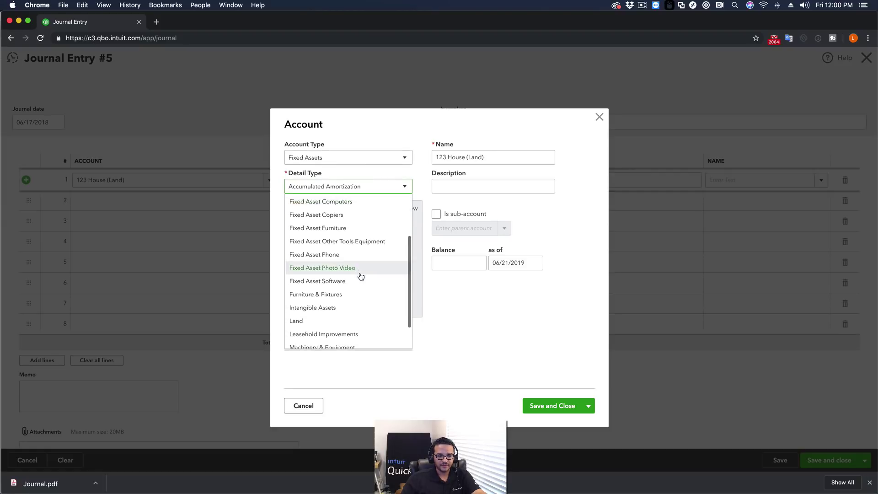
click(304, 311)
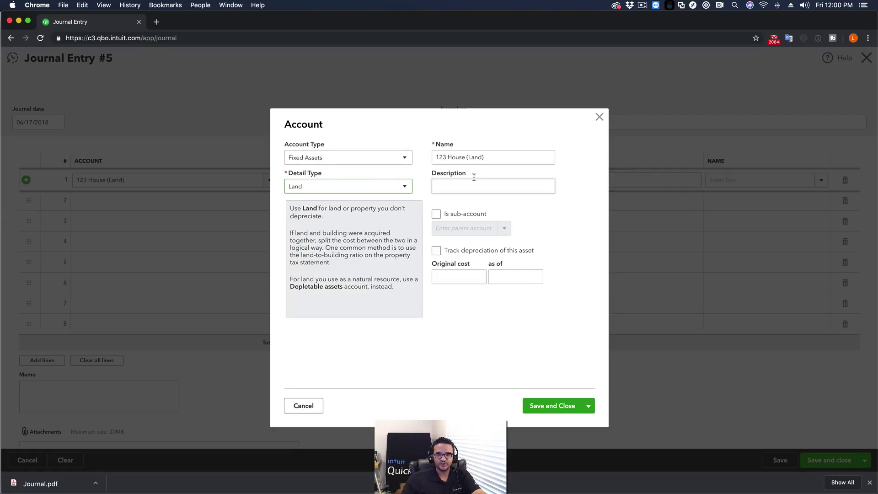
click(554, 405)
- Assign the second line to the 123 House account with a credit of 106,901.60 to offset the land debit
click(141, 202)
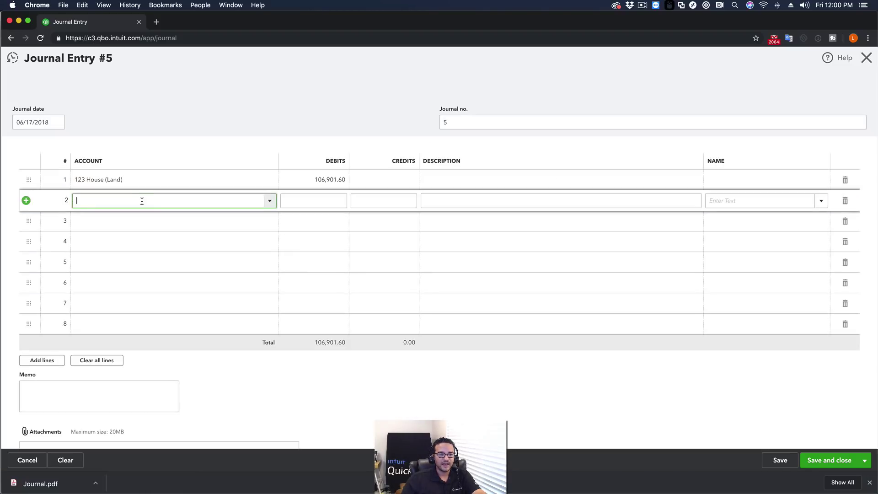
text(1)
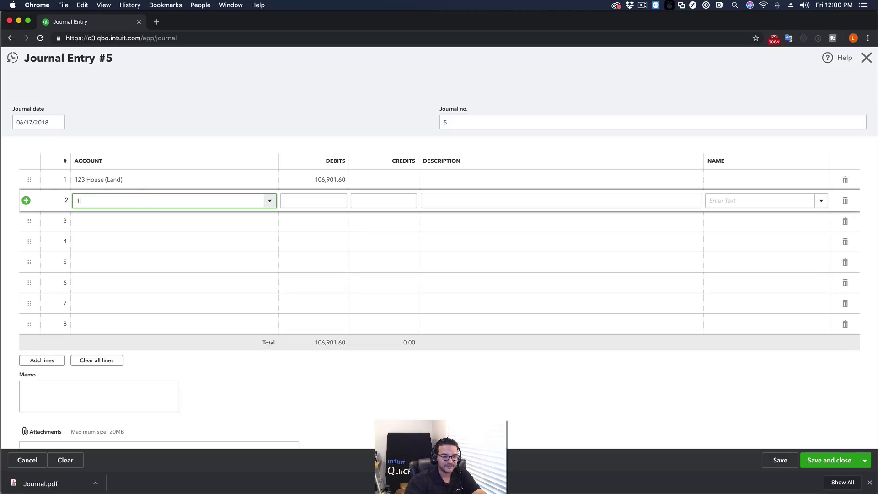
text(23 House)
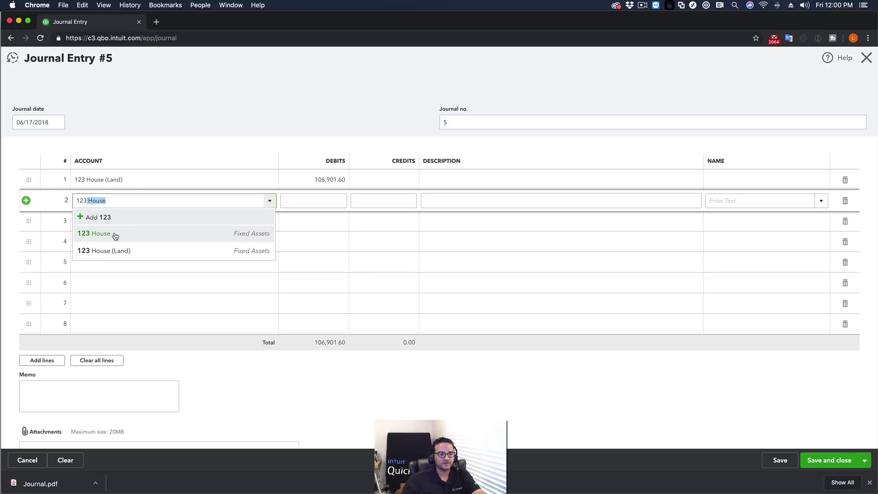
click(115, 236)
click(378, 200)
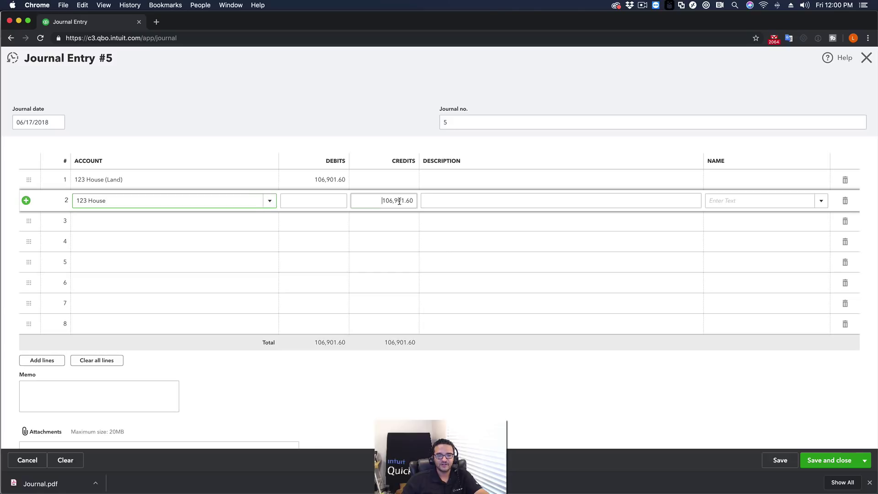
click(327, 180)
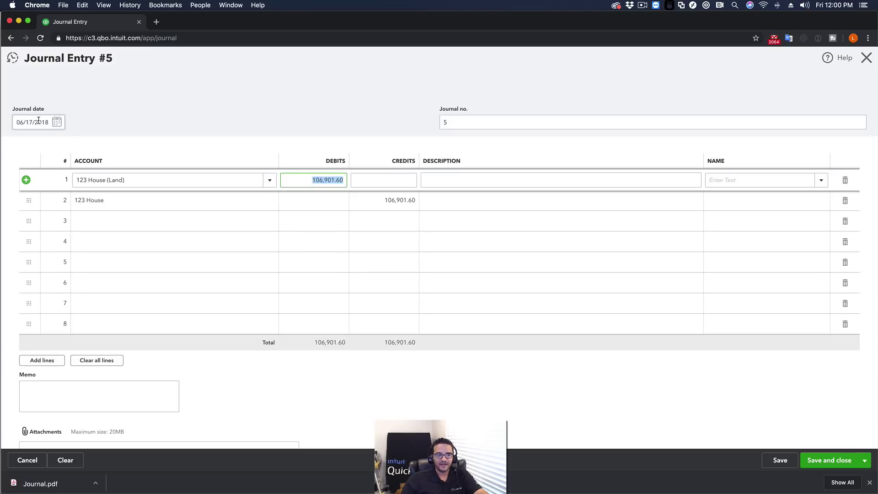
- Save and close the land allocation journal entry, and check the 123 House fixed assets on the Balance Sheet
click(18, 121)
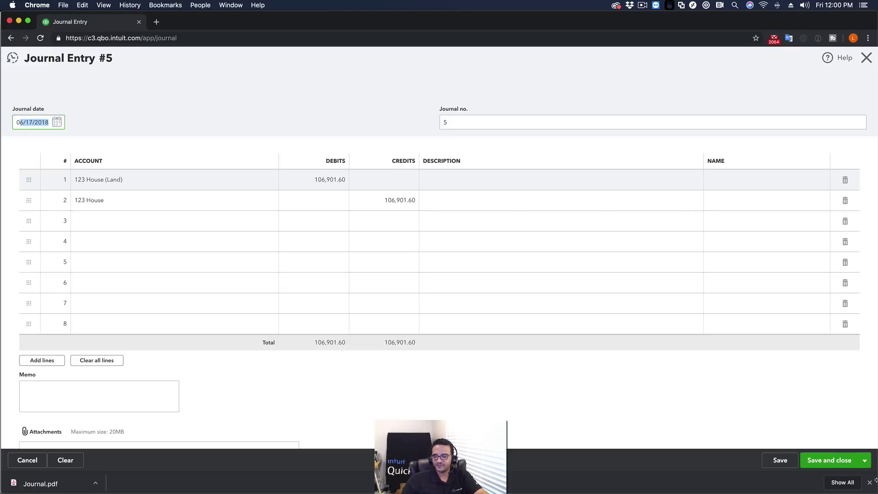
click(835, 466)
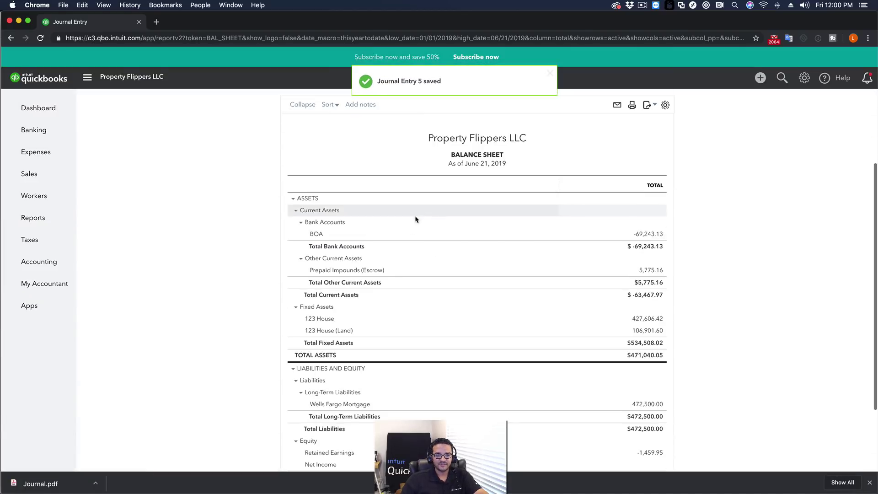
scroll(708, 306, down, 1)
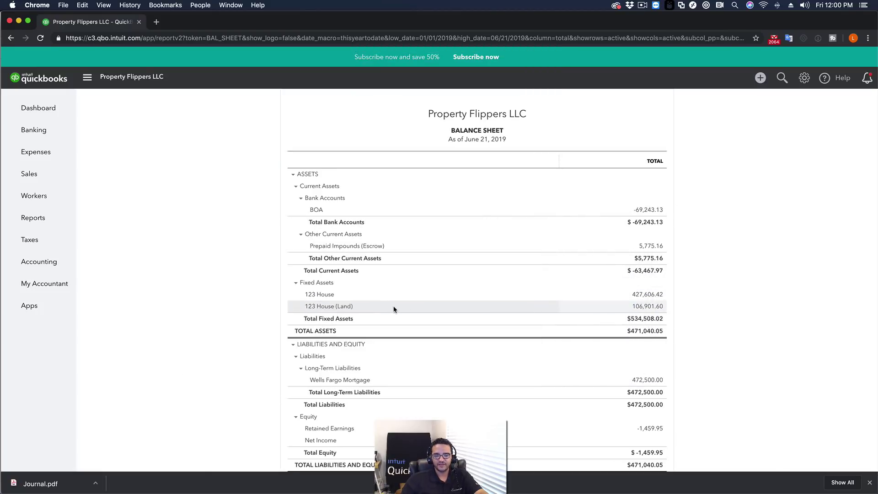
- Open the Chart of Accounts and filter the account list by the name 123
click(807, 78)
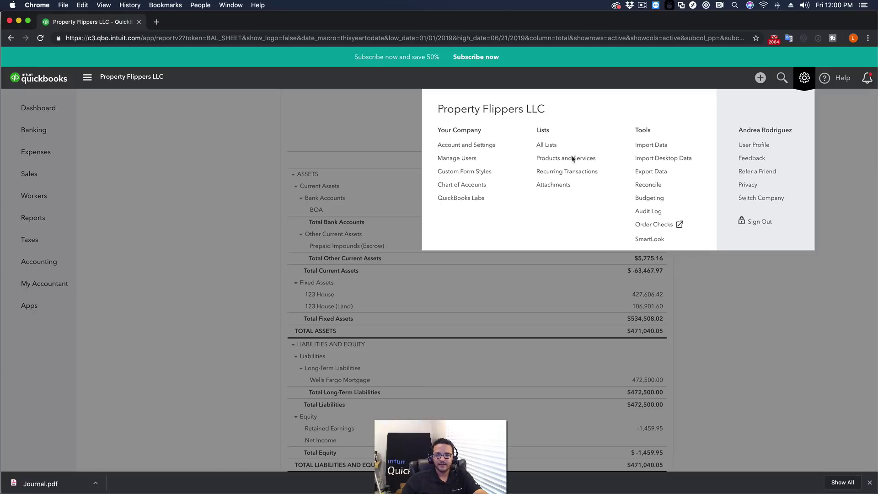
click(477, 182)
click(121, 228)
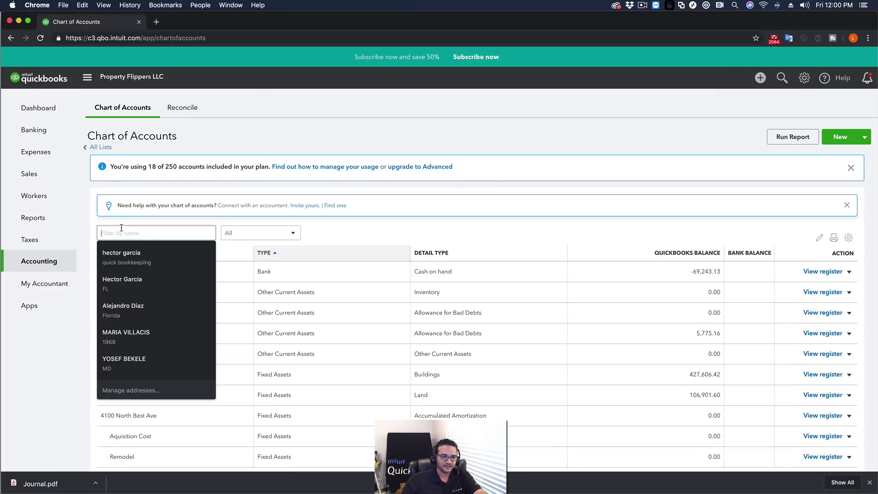
text(123)
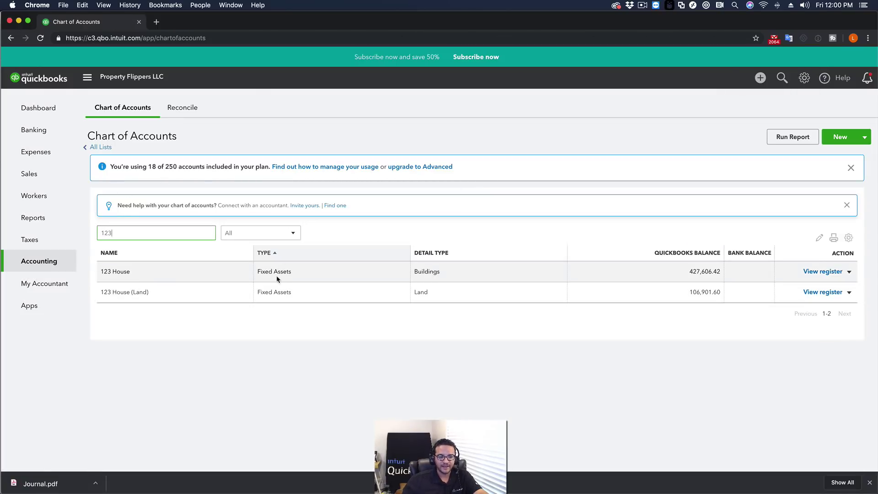
- Rename the 123 House fixed asset account as 123 House (Building) and save it
click(849, 271)
click(789, 283)
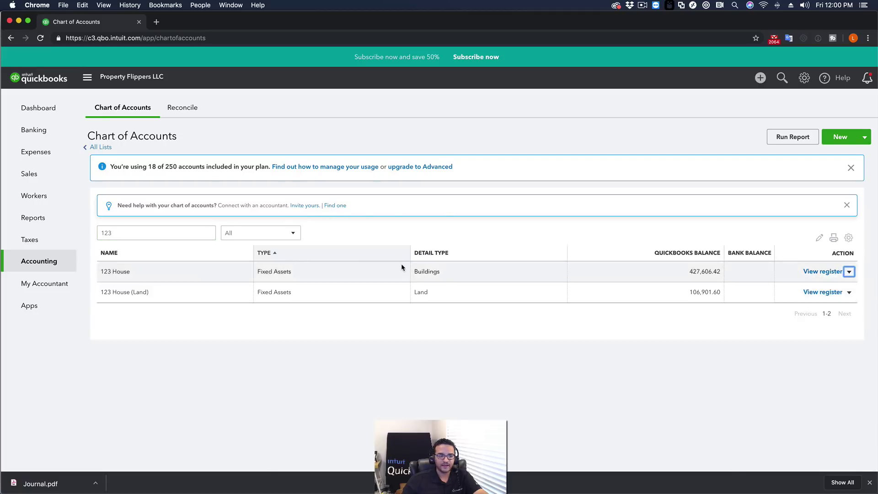
click(494, 156)
click(500, 157)
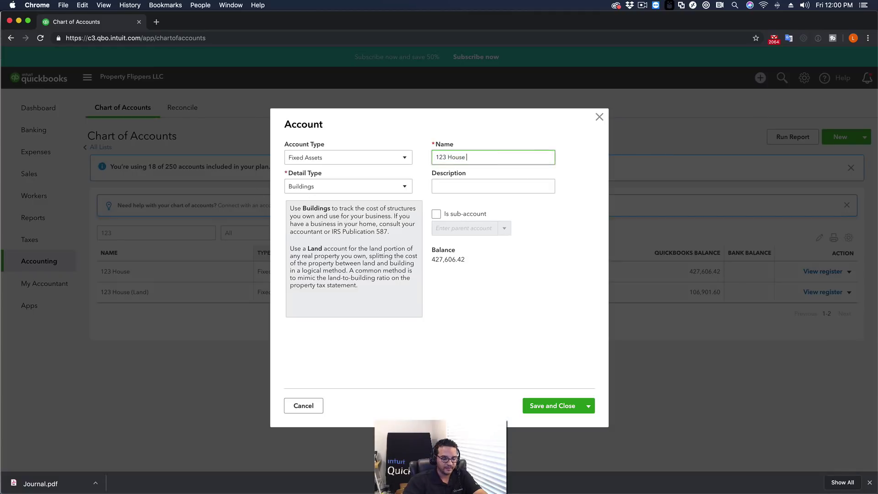
text((Building)
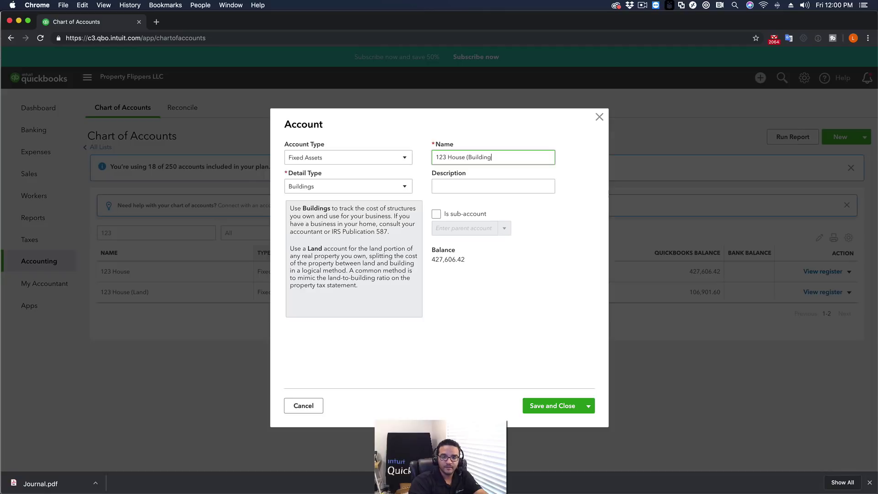
text())
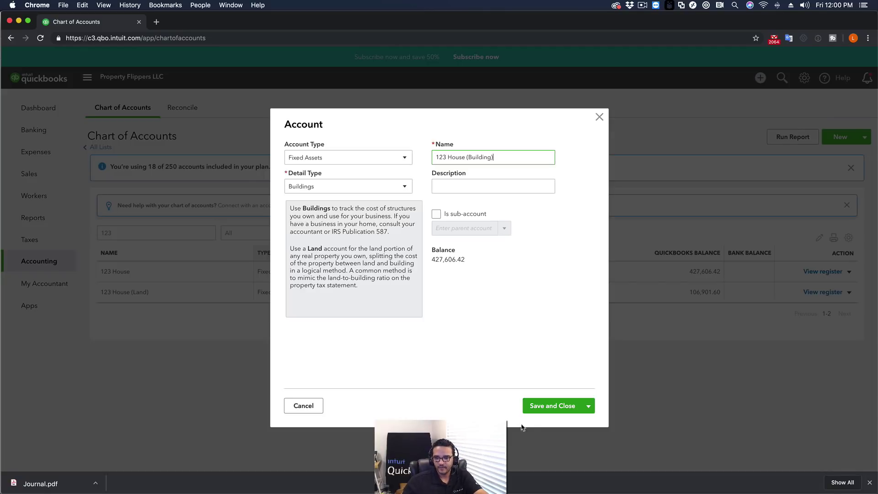
click(557, 406)
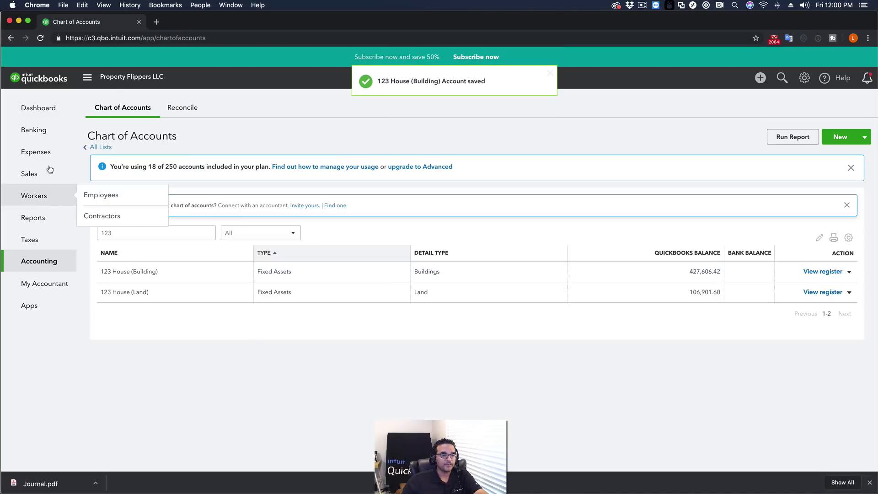
- Reopen the Balance Sheet report and review the 123 House building and land accounts, the liabilities and the equity
click(45, 218)
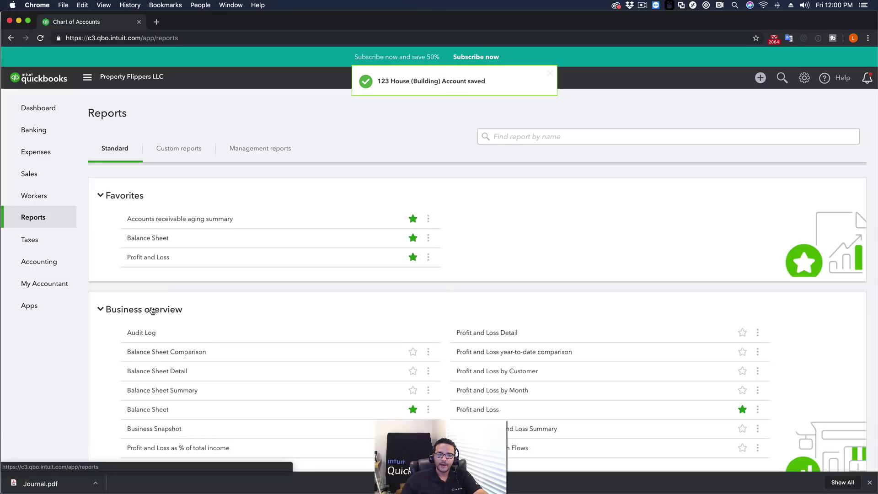
click(143, 258)
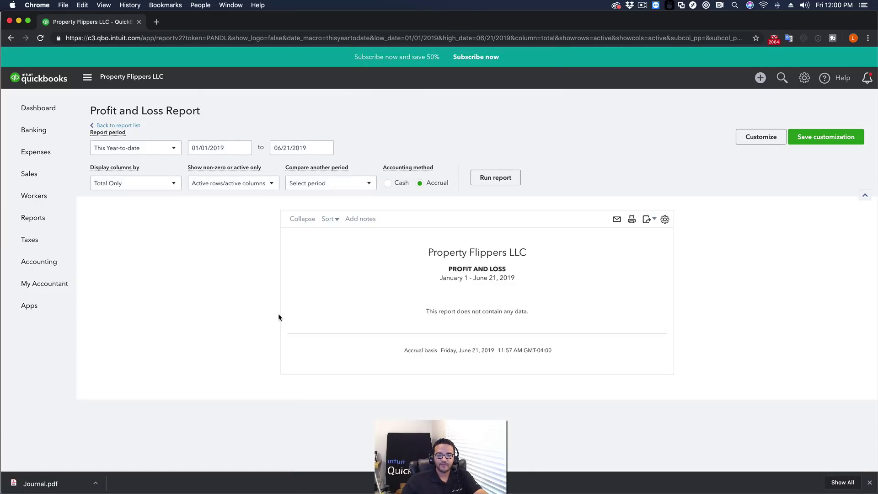
click(33, 218)
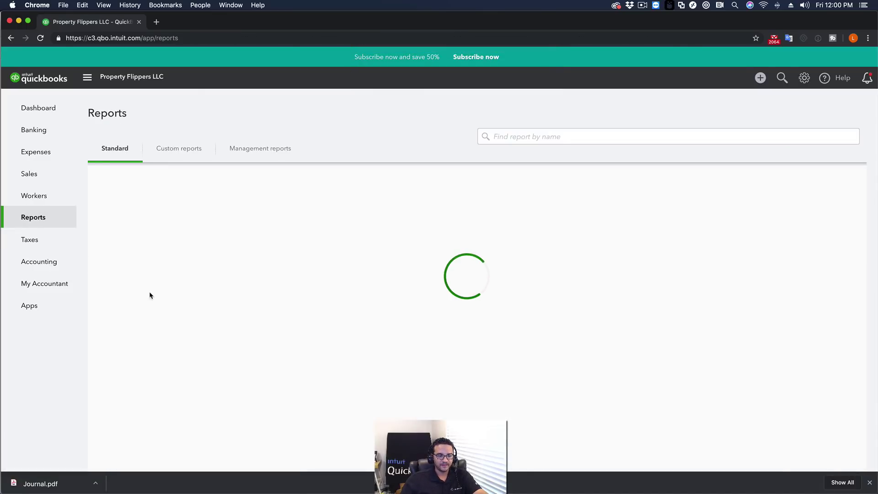
click(146, 238)
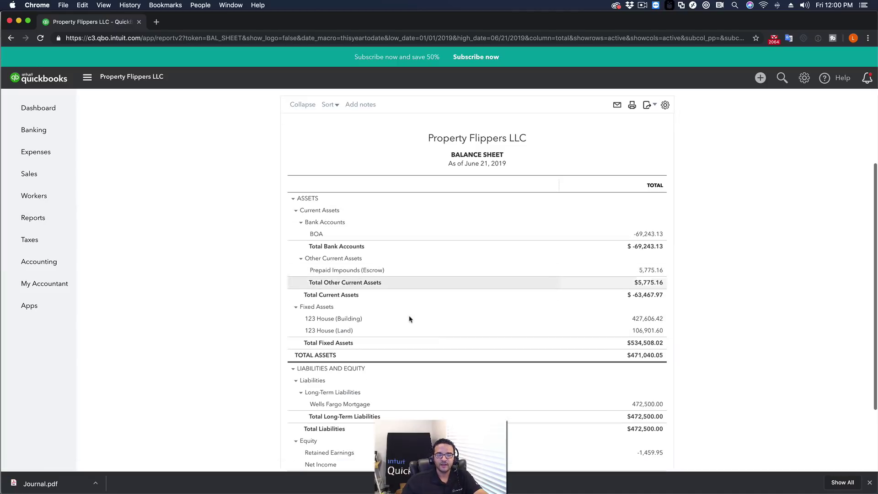
scroll(682, 313, down, 1)
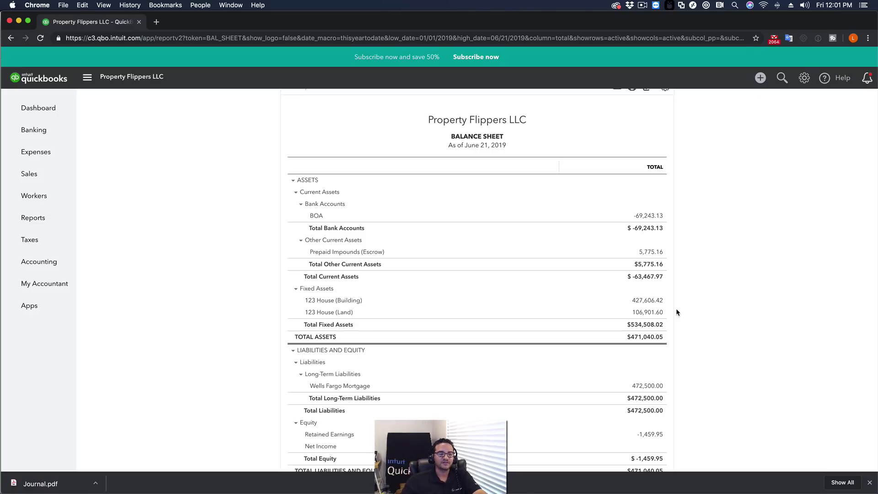
scroll(676, 313, down, 2)
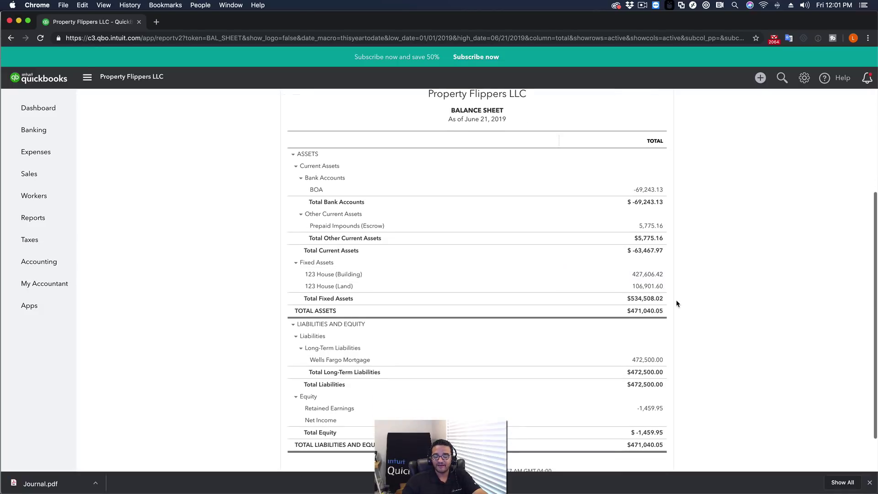